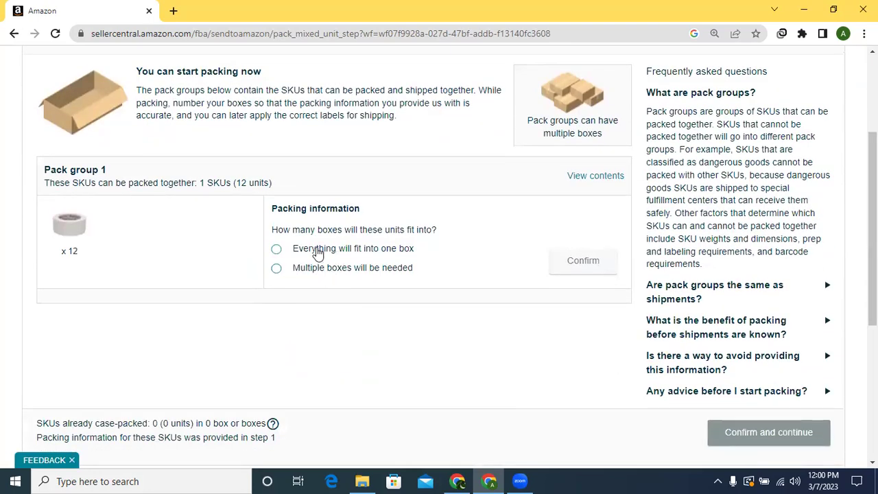
Specify that all units of pack group 1 fit into one box and confirm the choice.
left_click(276, 250)
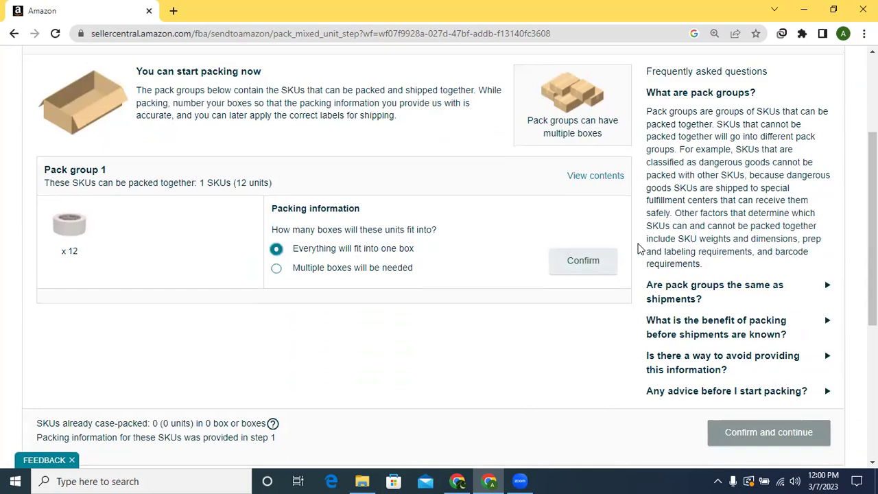
scroll(567, 210, "down", 1)
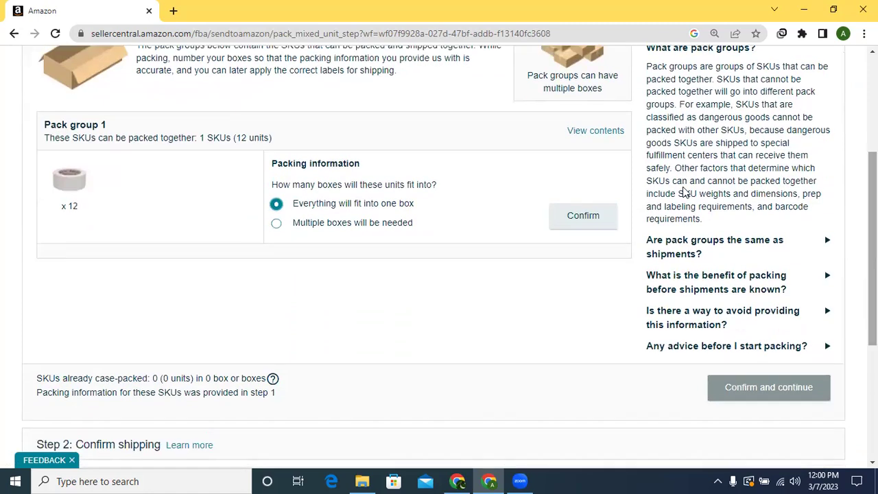
left_click(573, 217)
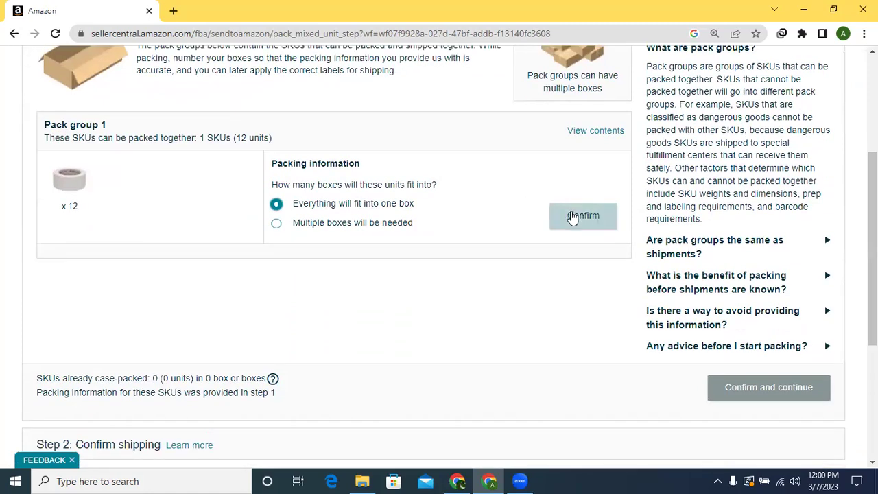
Try to confirm the packing information with box dimensions of 45 x 45 x 45 in and a weight of 10 lb.
left_click(432, 198)
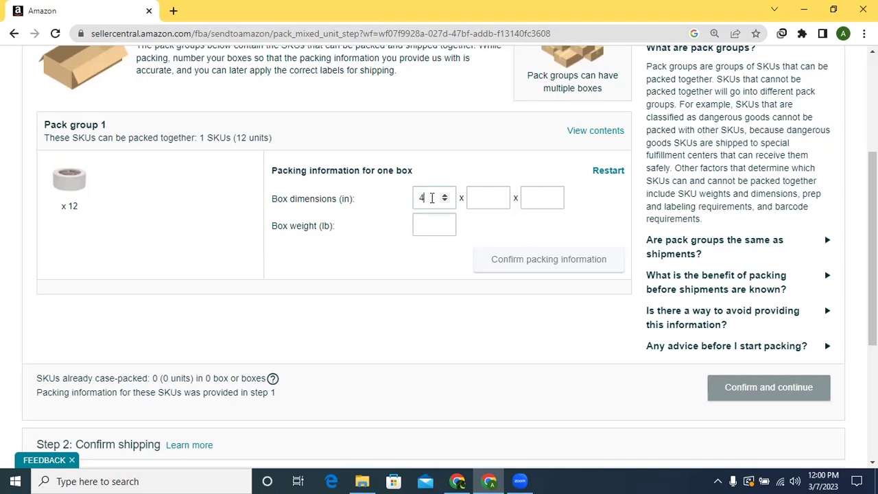
left_click(482, 197)
type("45")
left_click(546, 197)
left_click(430, 228)
type("10")
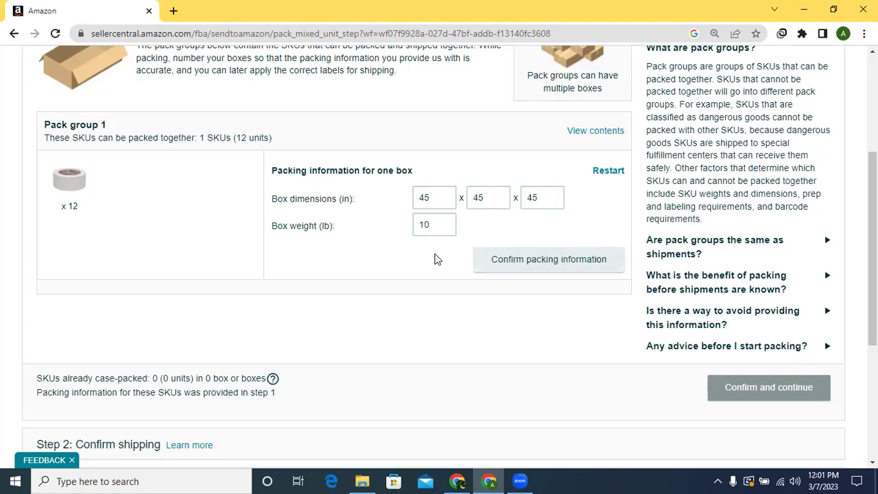
left_click(528, 265)
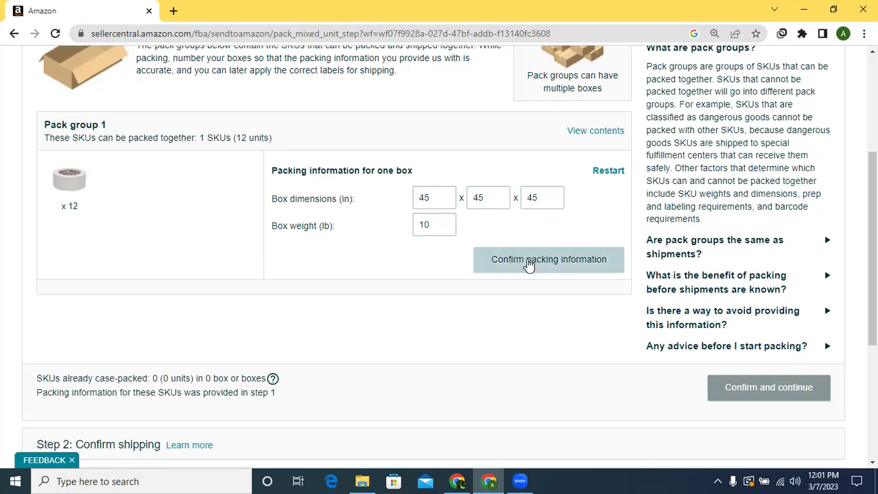
scroll(549, 146, "down", 1)
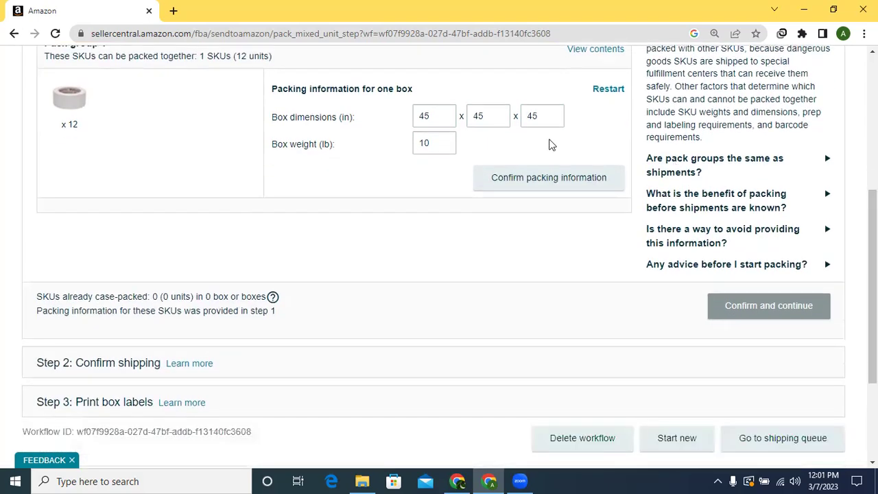
left_click(540, 186)
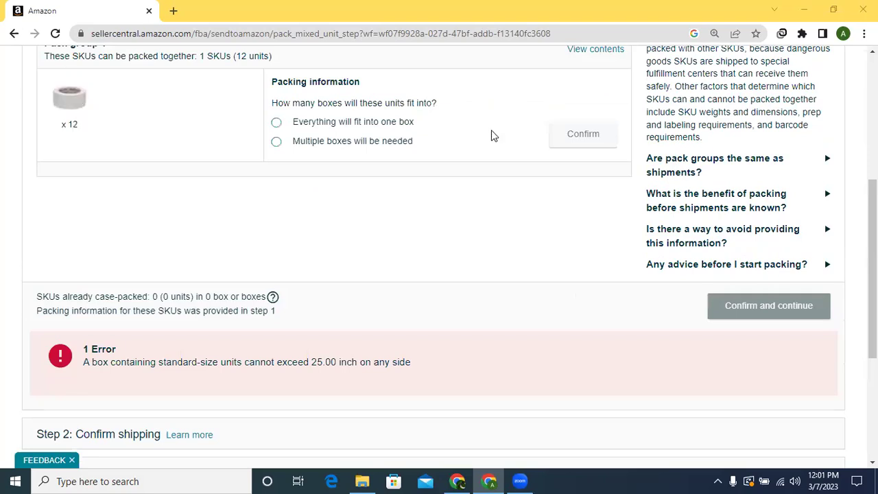
Check the box size error, then choose and confirm again that everything will fit into one box.
mouse_move(873, 269)
left_mouse_down()
mouse_move(872, 216)
mouse_move(873, 283)
left_mouse_up()
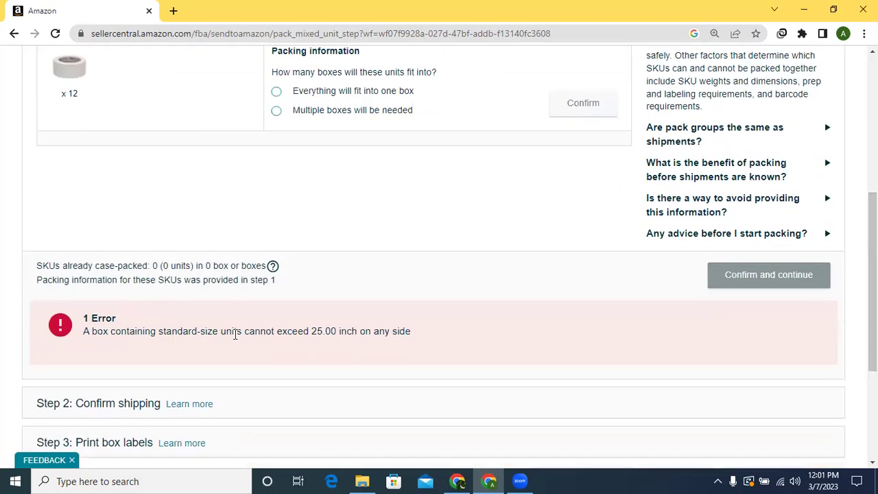
left_click_drag(321, 328, 359, 327)
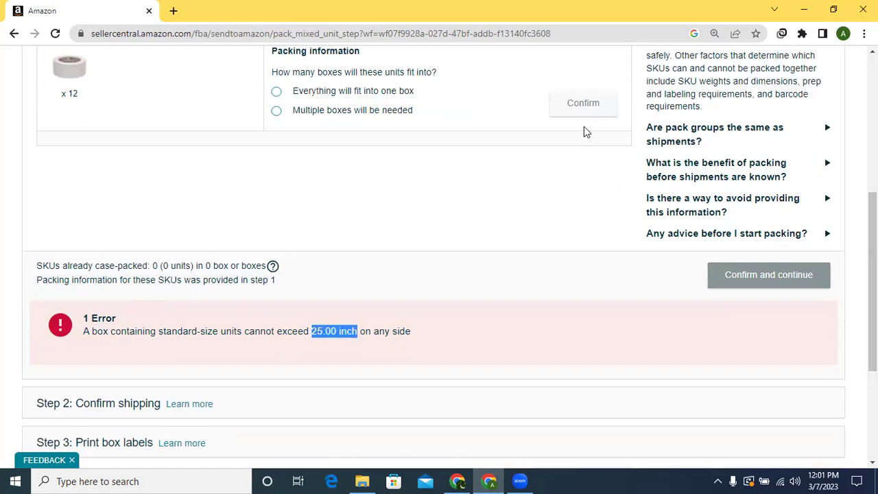
left_click(276, 94)
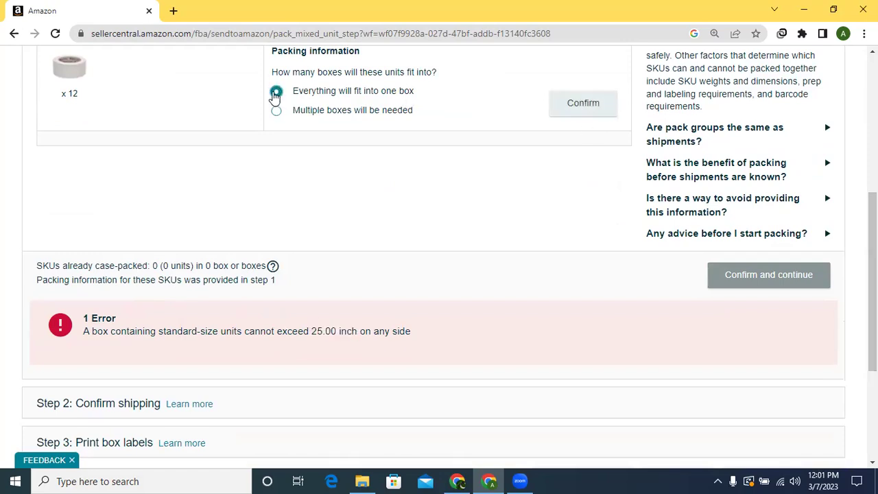
left_click(576, 114)
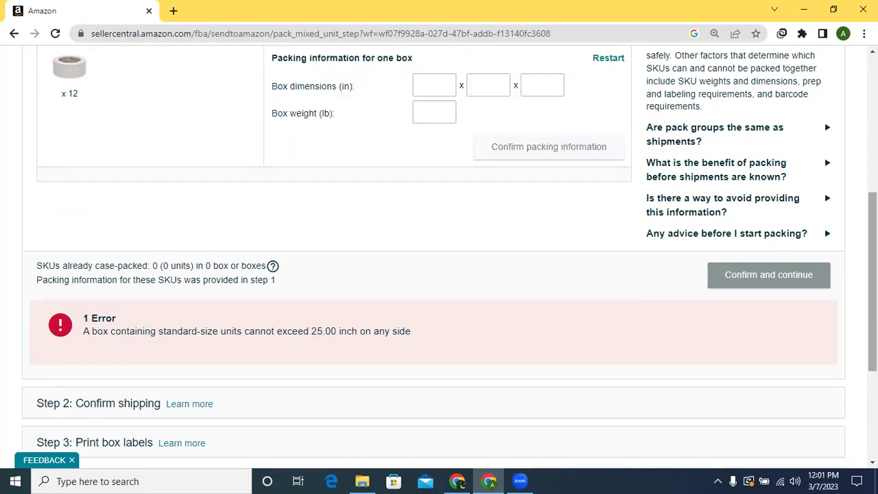
Set the first two box dimensions to 25 in, fill in the third, set the weight to 8 lb, and confirm the packing information.
scroll(401, 214, "up", 2)
left_click(425, 210)
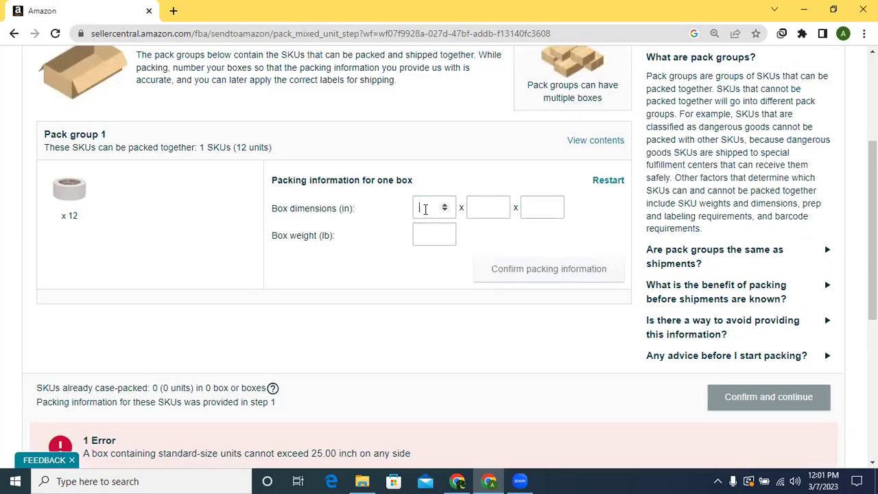
type("25")
left_click(500, 208)
type("15")
left_click(537, 207)
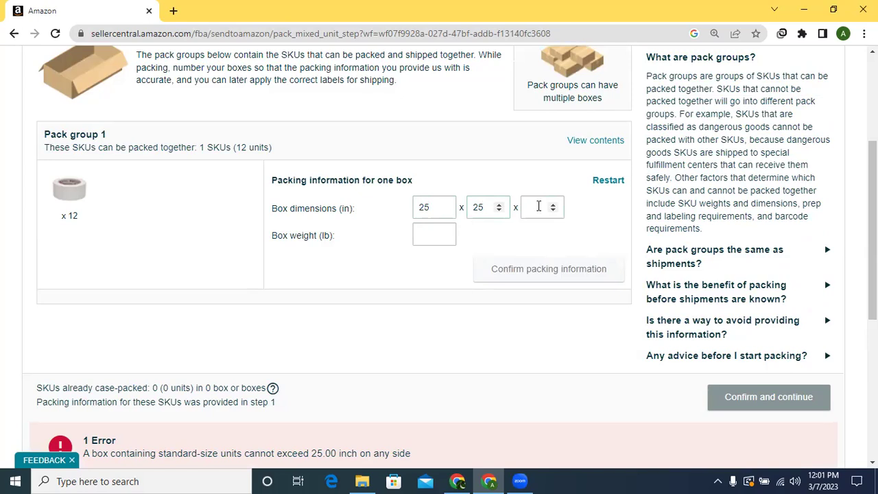
left_click(539, 207)
left_click(430, 236)
type("8")
left_click(490, 272)
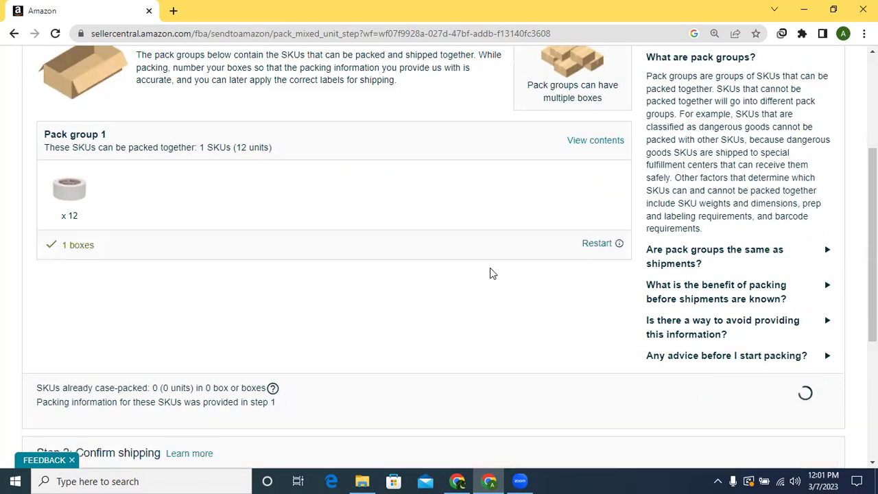
Confirm the packing of individual units and continue to the shipping step.
left_click_drag(872, 275, 764, 304)
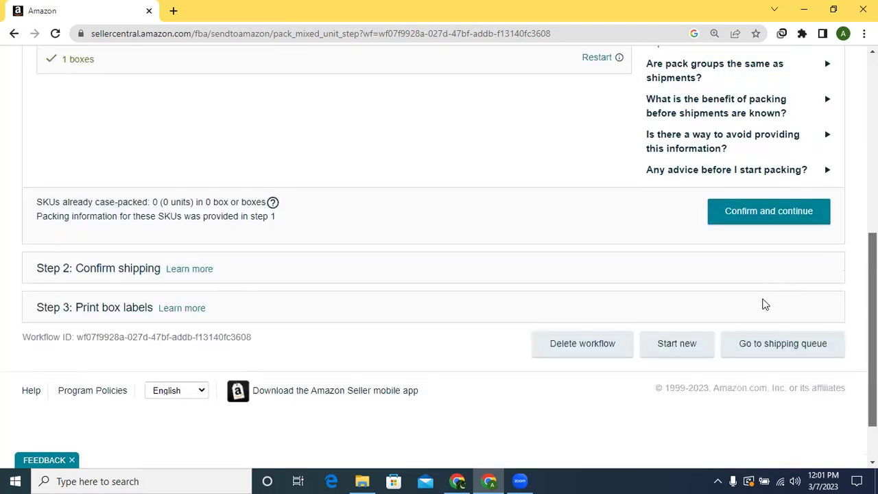
left_click(765, 217)
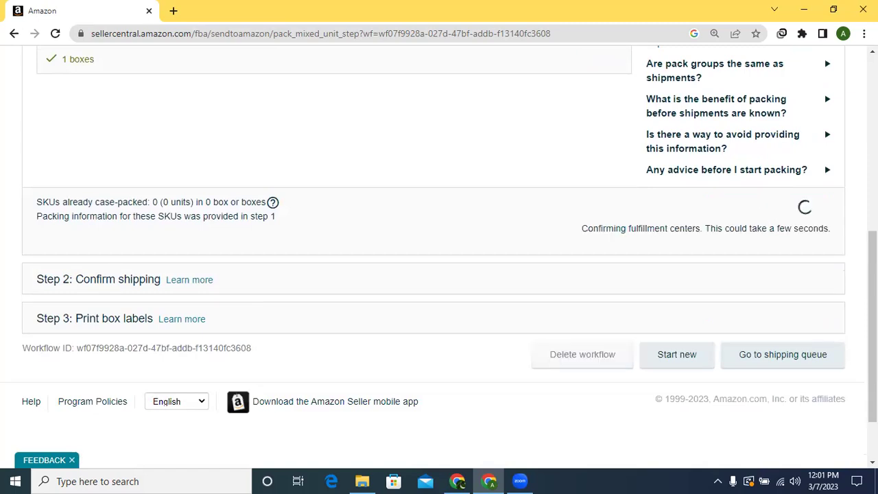
scroll(439, 241, "down", 3)
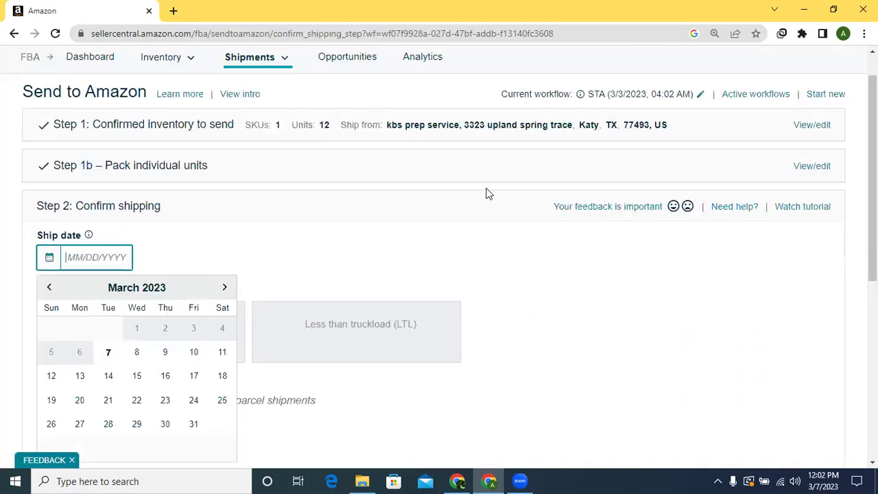
Set the ship date to 3/9/2023 for the small parcel shipment.
scroll(486, 194, "down", 2)
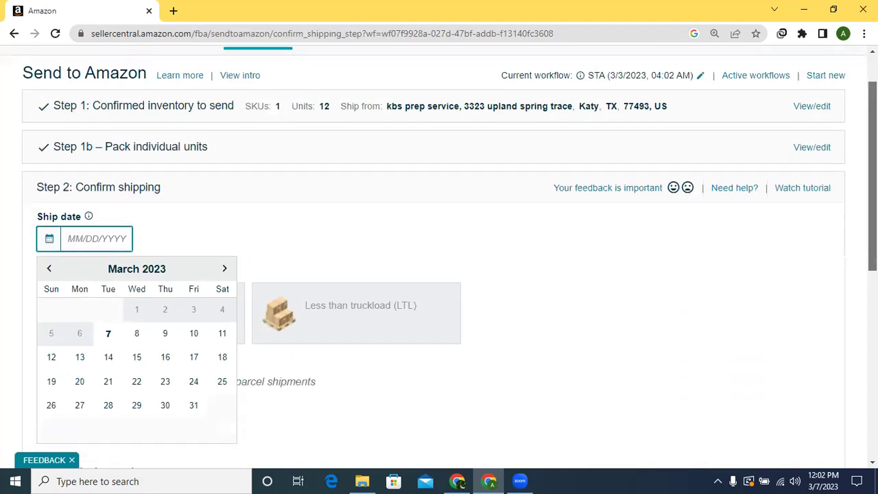
scroll(682, 244, "down", 3)
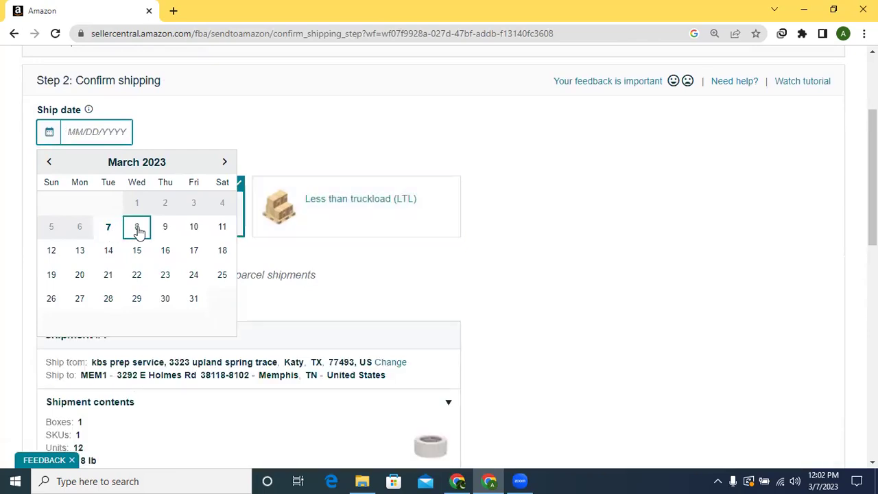
scroll(514, 188, "down", 1)
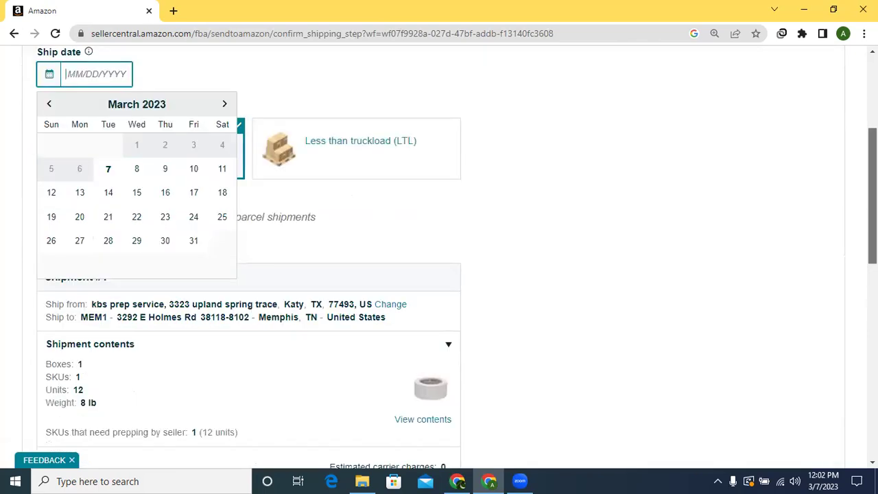
scroll(439, 260, "down", 3)
scroll(439, 260, "down", 1)
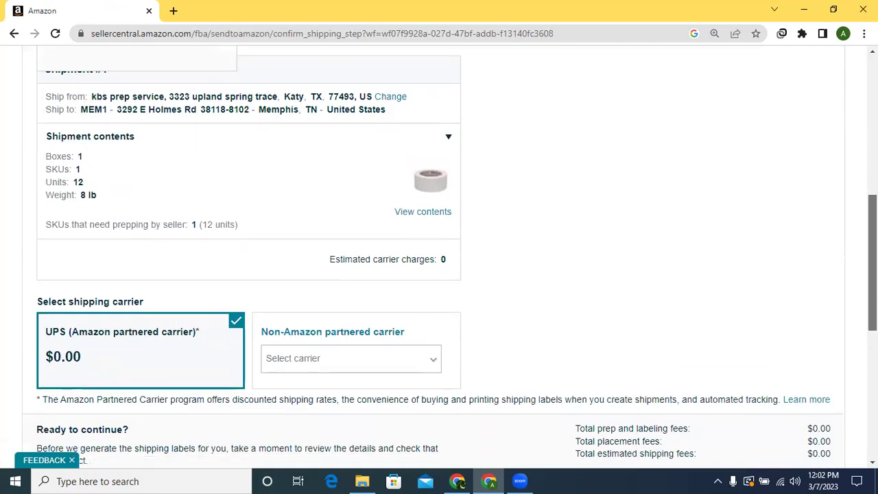
scroll(439, 261, "up", 2)
scroll(328, 227, "up", 1)
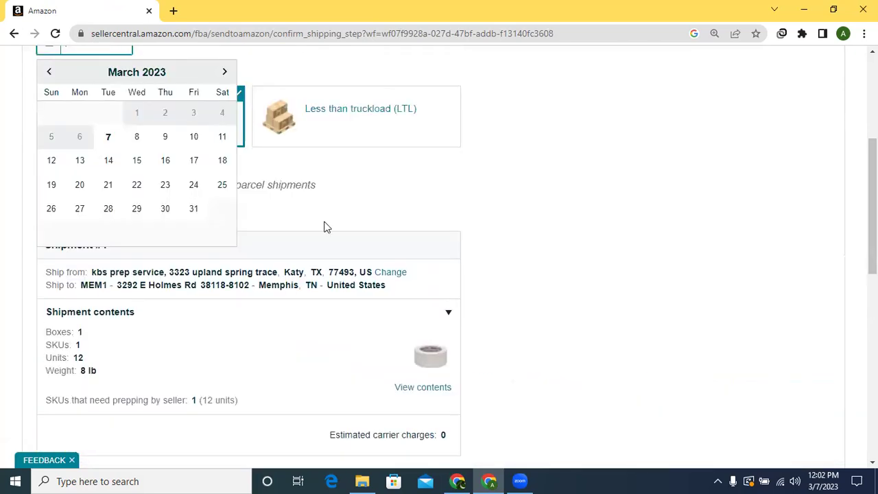
left_click(165, 138)
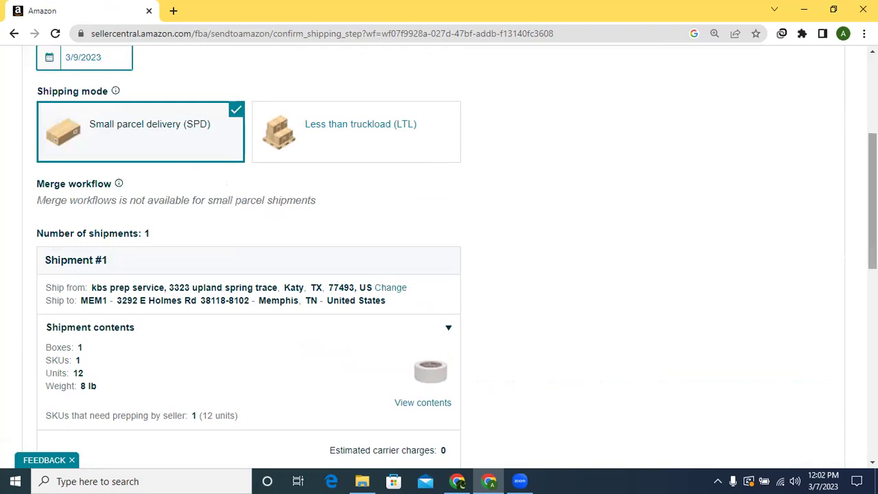
Select FedEx as the non-Amazon partnered carrier, and accept the charges to confirm shipping.
scroll(487, 275, "down", 3)
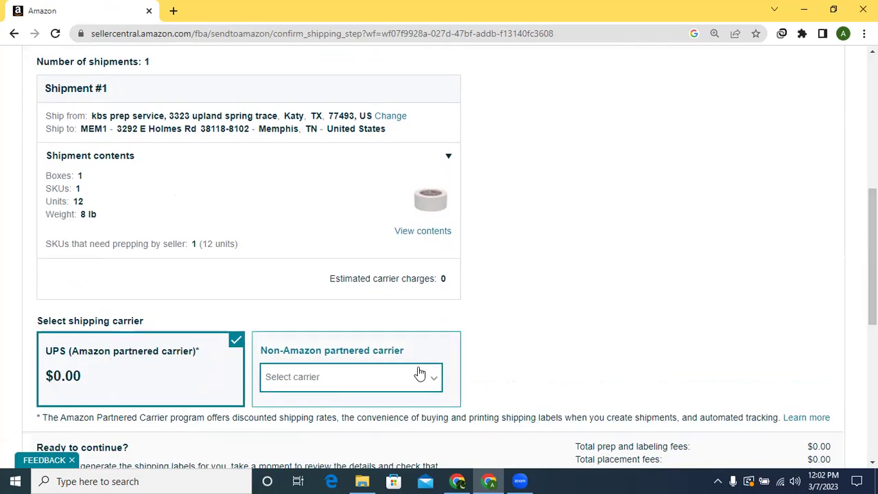
left_click(433, 384)
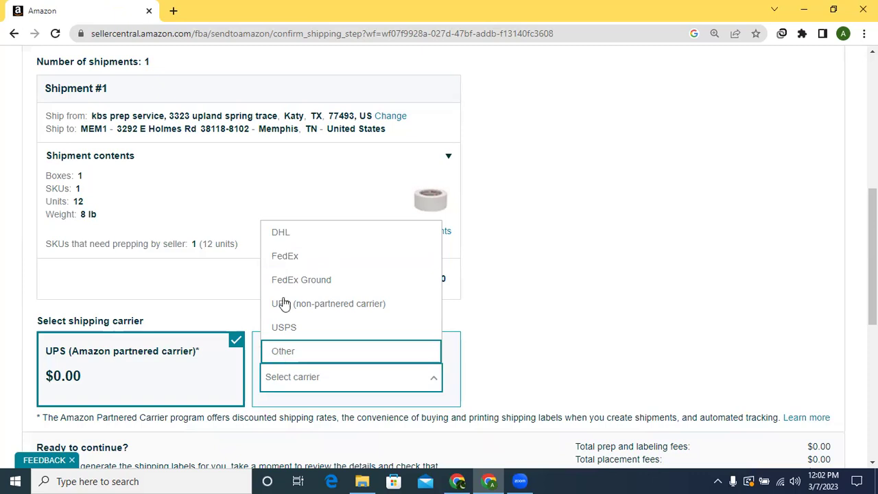
left_click(292, 258)
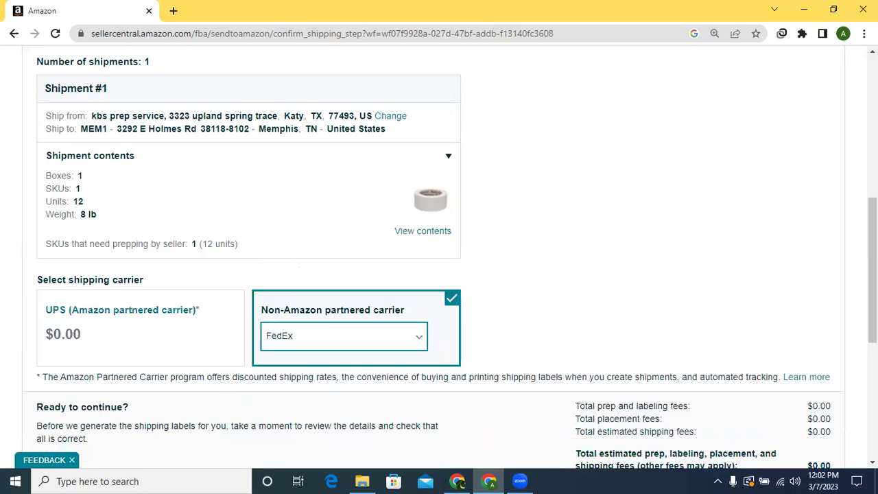
scroll(873, 274, "down", 2)
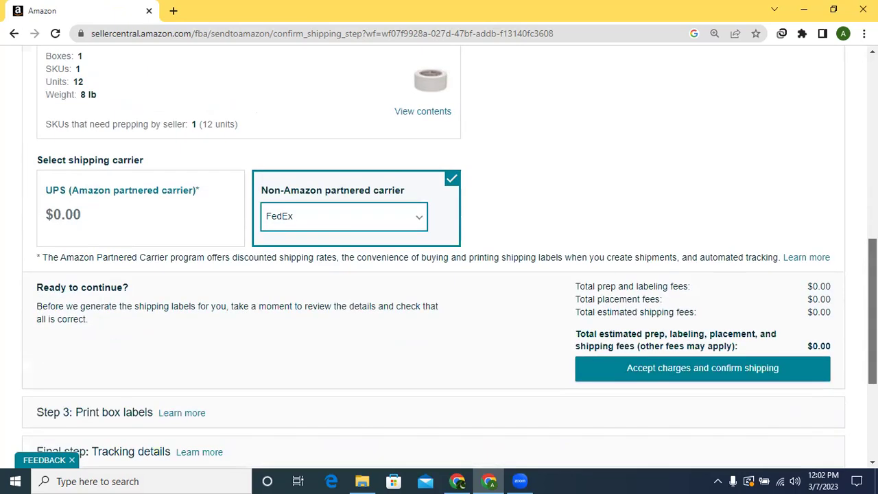
scroll(872, 274, "down", 1)
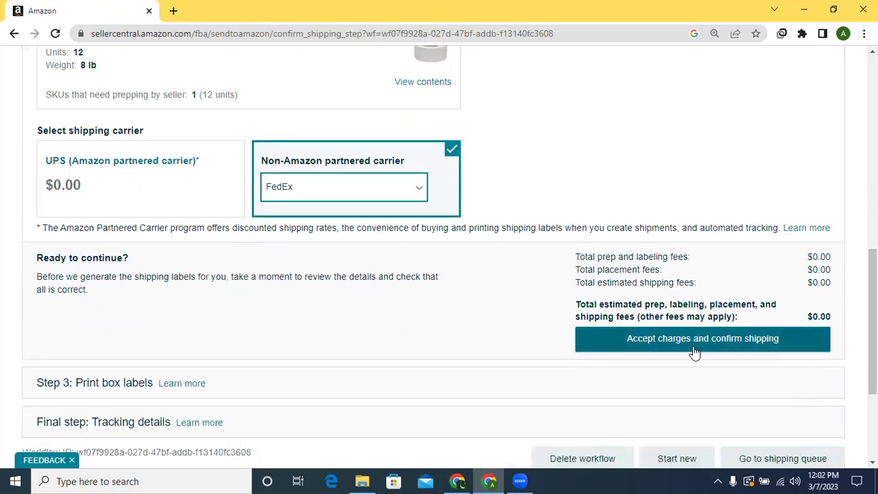
left_click(695, 341)
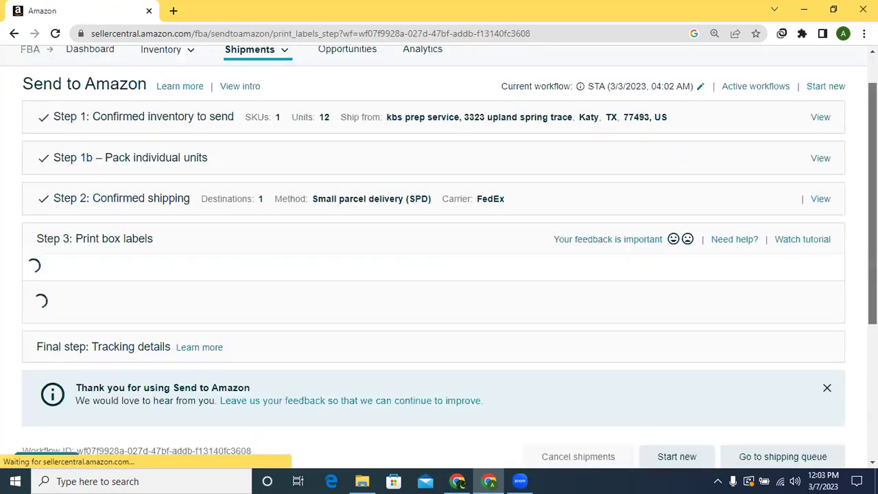
Print the box labels for Shipment #1 in the 3-1/3" X 4" (US Letter) format.
scroll(439, 254, "down", 2)
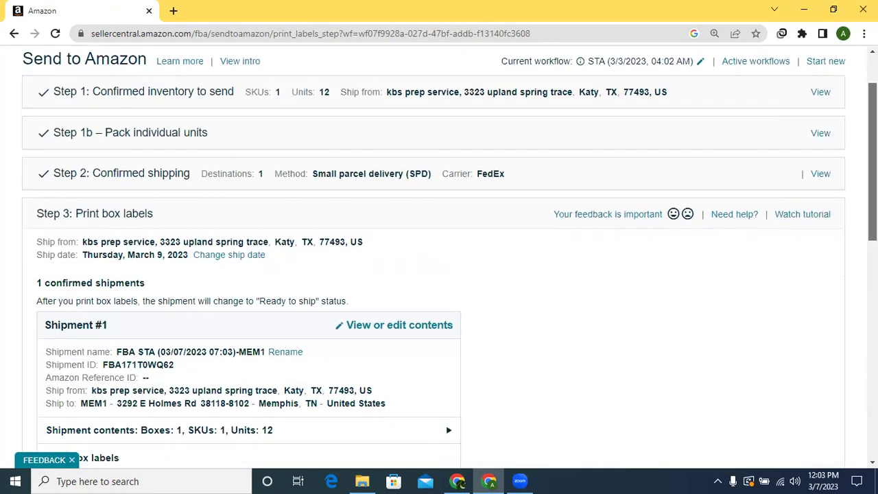
scroll(439, 254, "down", 3)
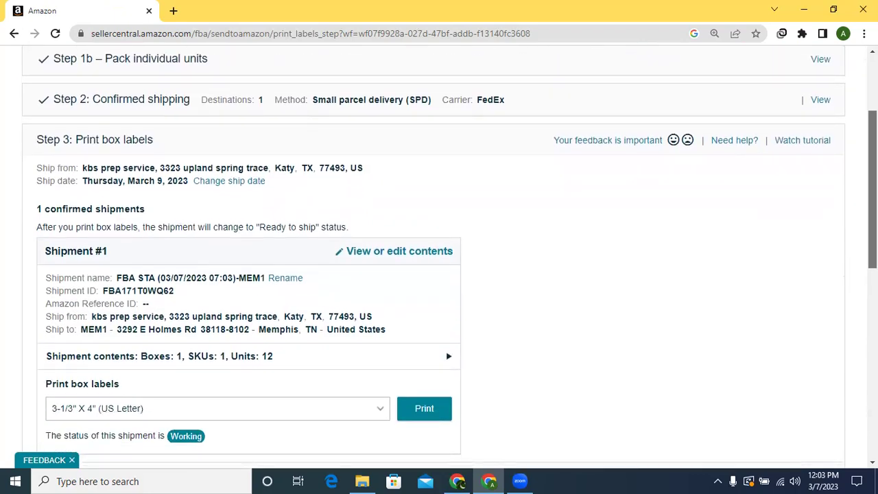
scroll(439, 254, "up", 1)
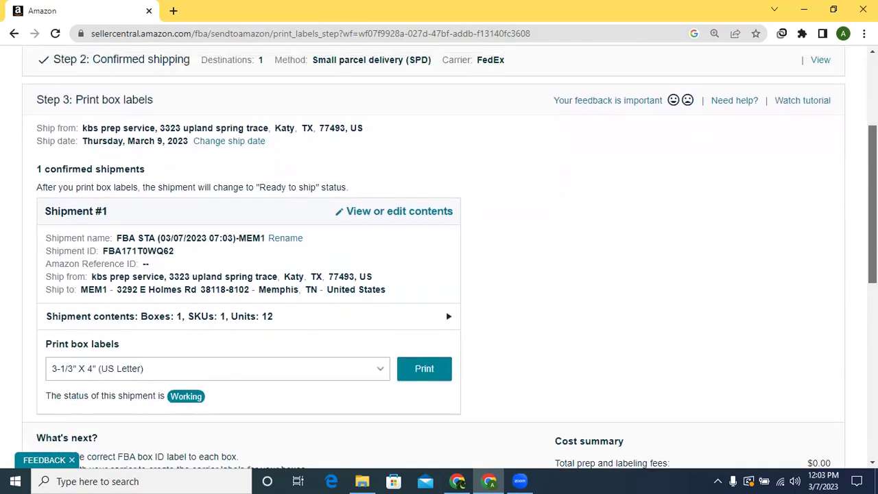
scroll(418, 411, "down", 2)
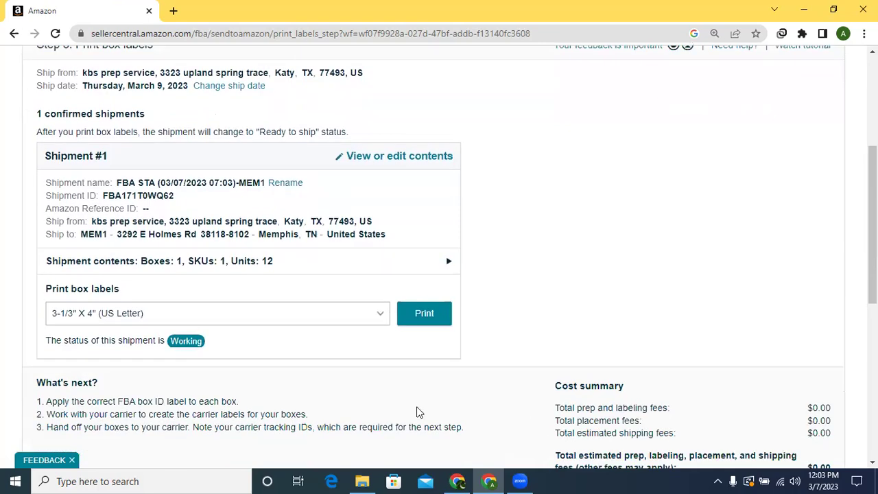
left_click(421, 321)
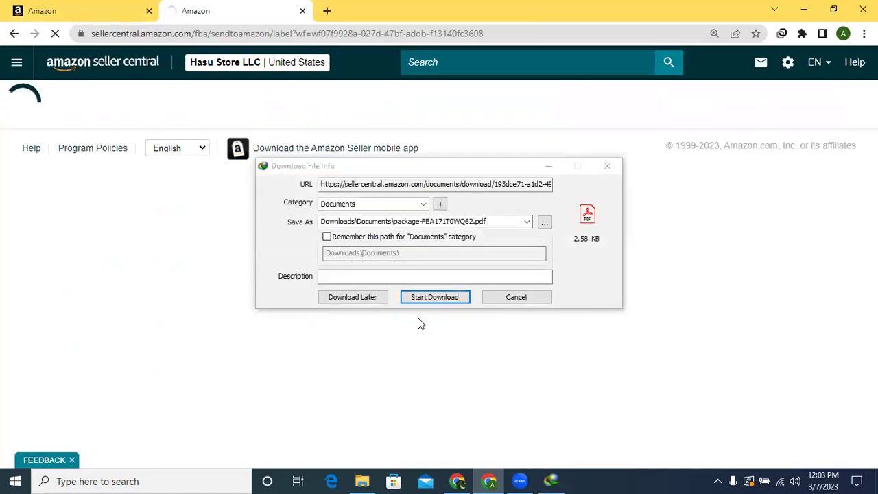
Download the box label file package-FBA171T0WQ62.pdf, open it to check the label, and close the PDF viewer.
left_click(444, 299)
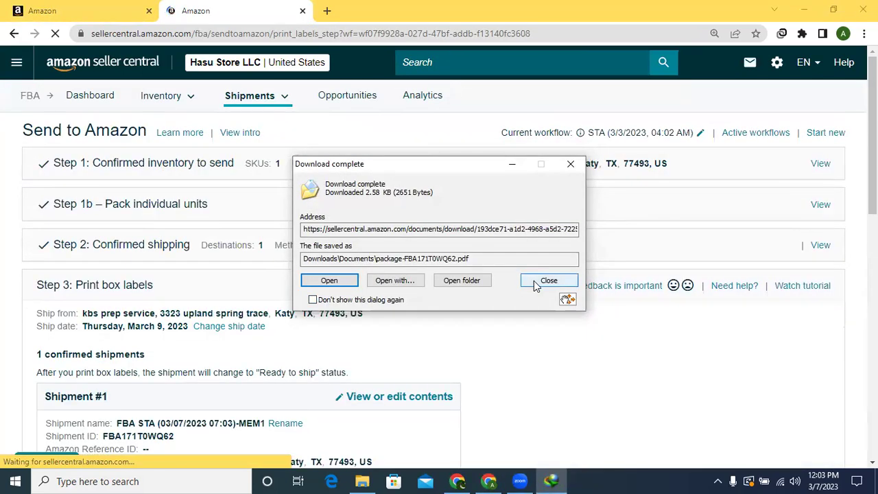
left_click(332, 284)
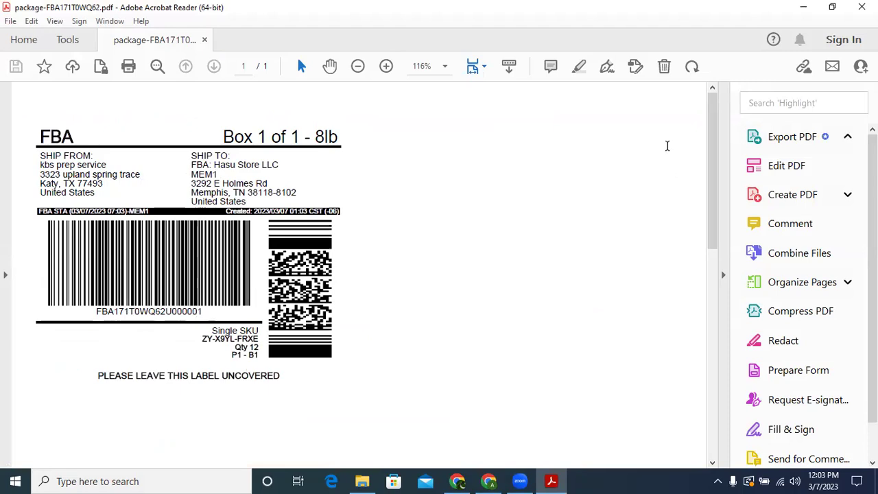
scroll(717, 151, "down", 3)
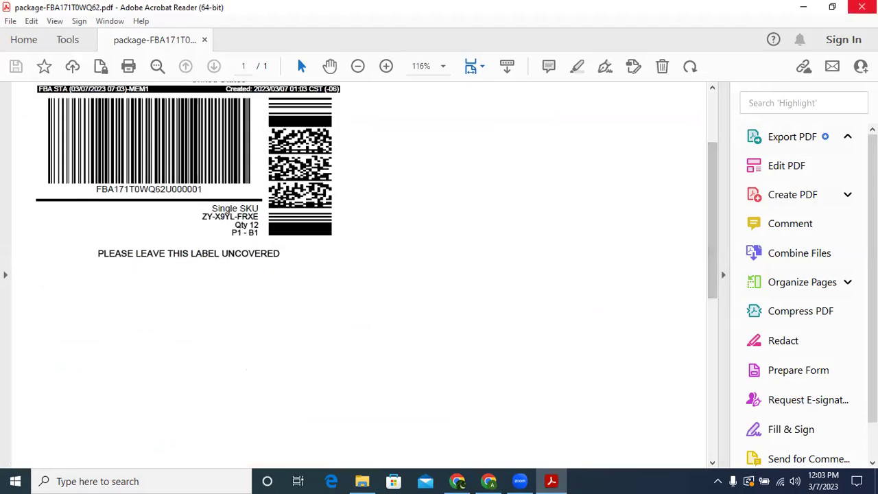
left_click(862, 7)
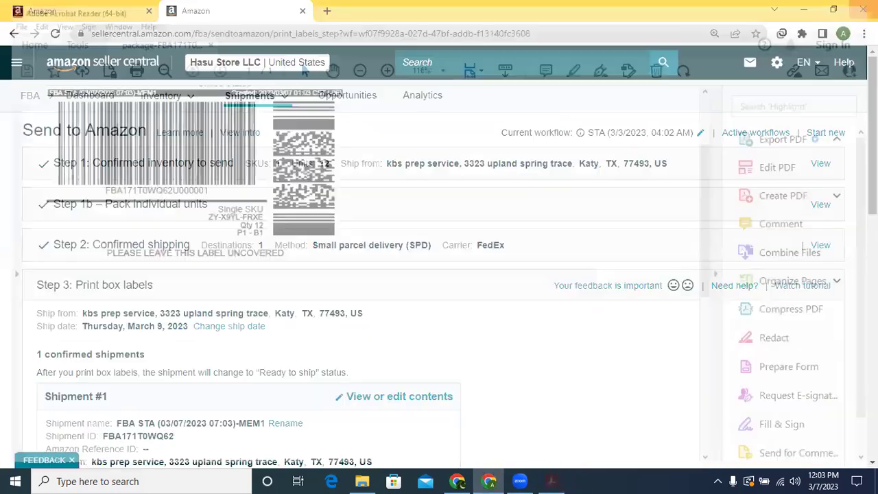
Proceed to the tracking details step and review the tracking ID entry table for Shipment #1.
scroll(439, 258, "down", 5)
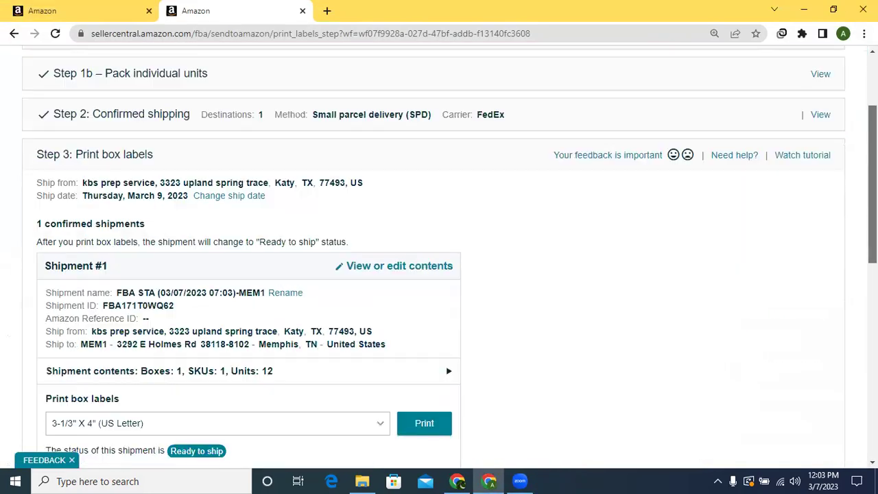
scroll(440, 258, "down", 3)
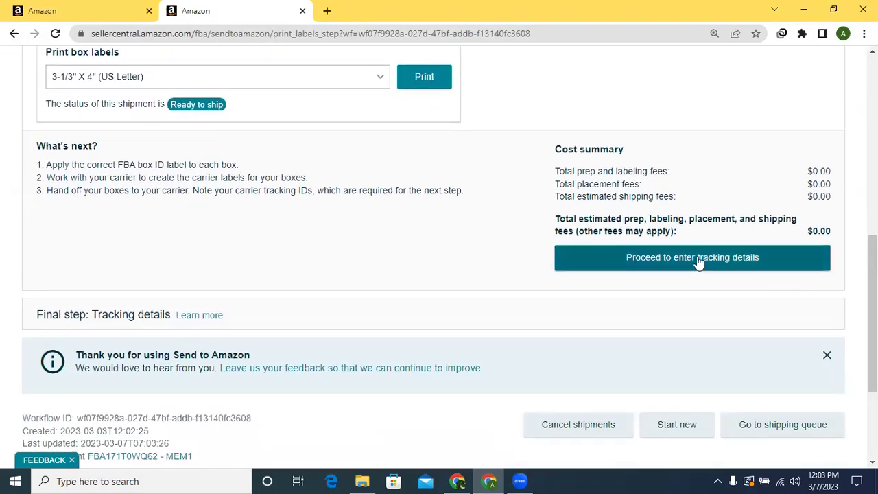
left_click(698, 259)
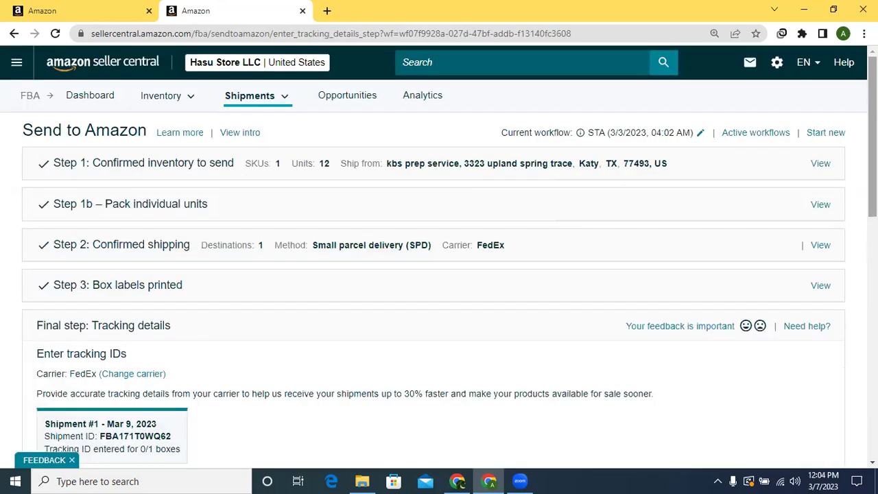
scroll(439, 256, "down", 2)
scroll(439, 256, "down", 2)
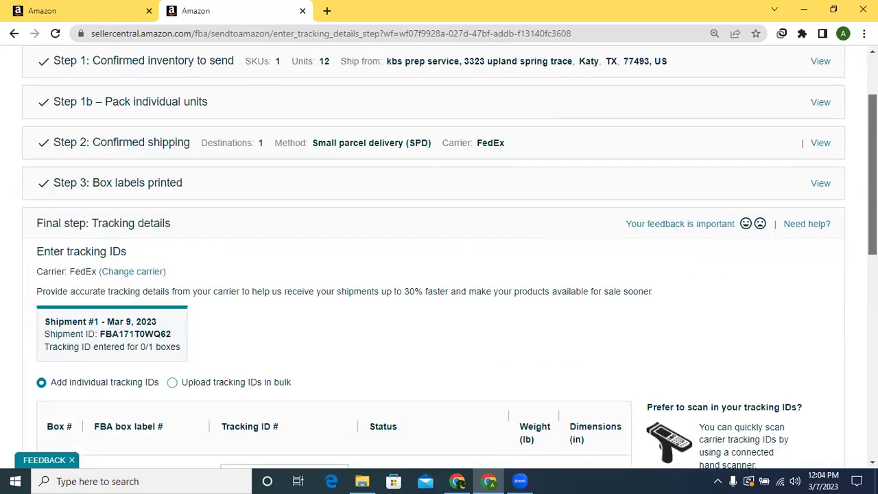
scroll(439, 255, "down", 1)
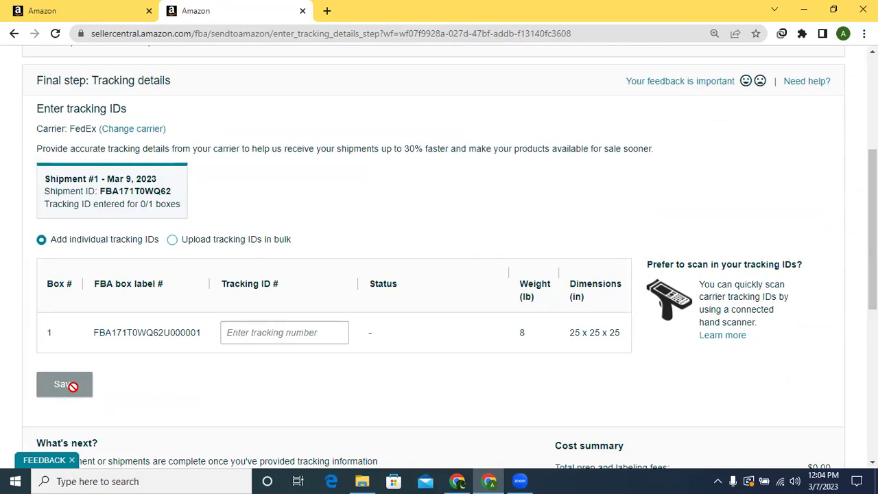
Go to the shipping queue and open the shipment FBA STA (03/03/2023 12:19)-MEM1.
left_click_drag(873, 226, 873, 96)
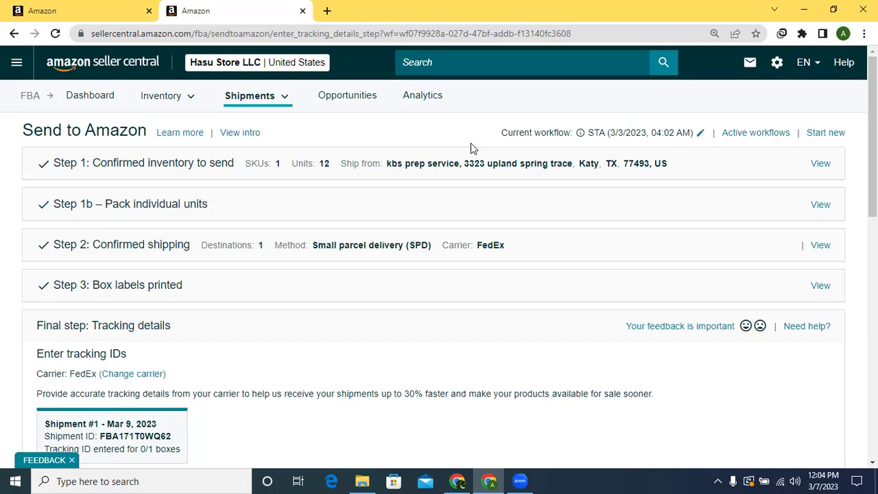
mouse_move(285, 100)
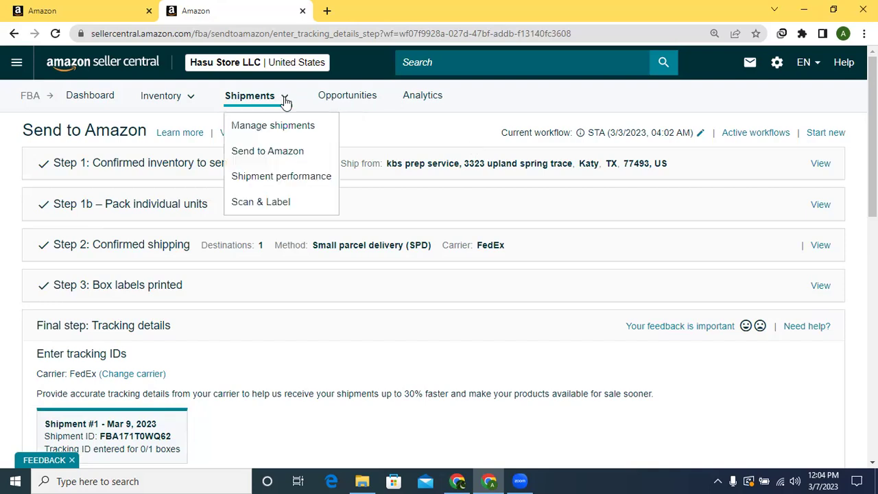
left_click(268, 131)
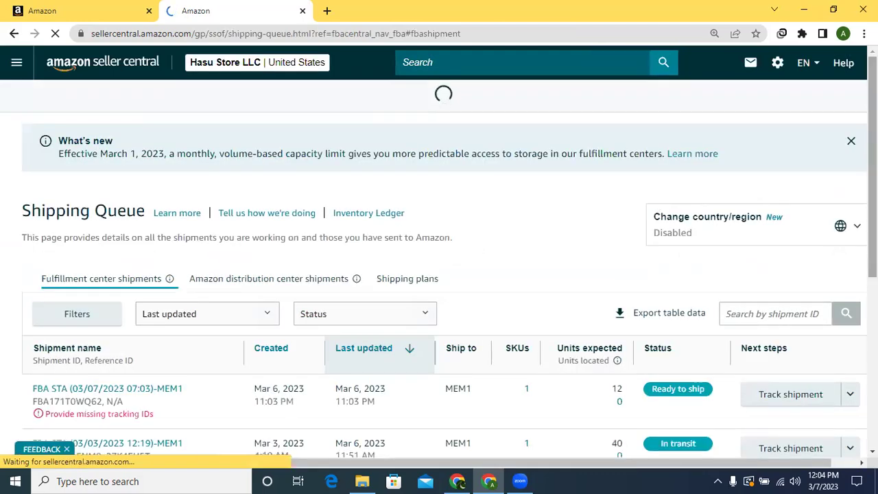
scroll(658, 208, "down", 1)
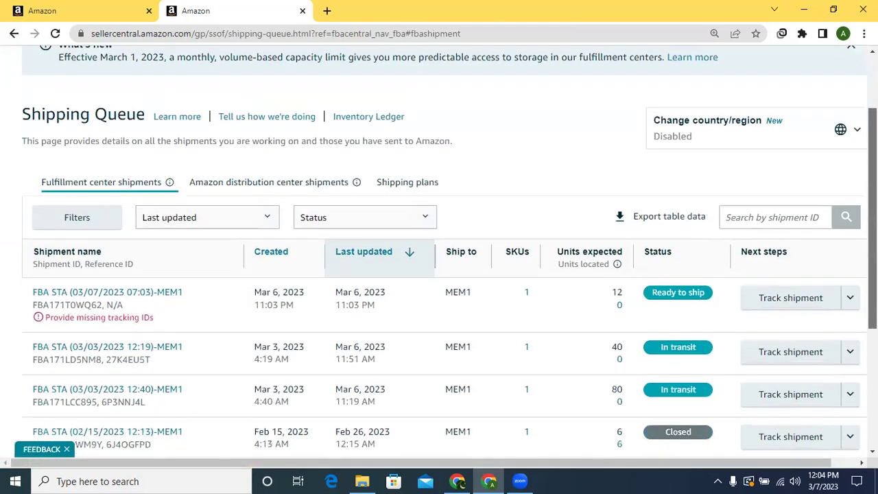
scroll(672, 231, "down", 1)
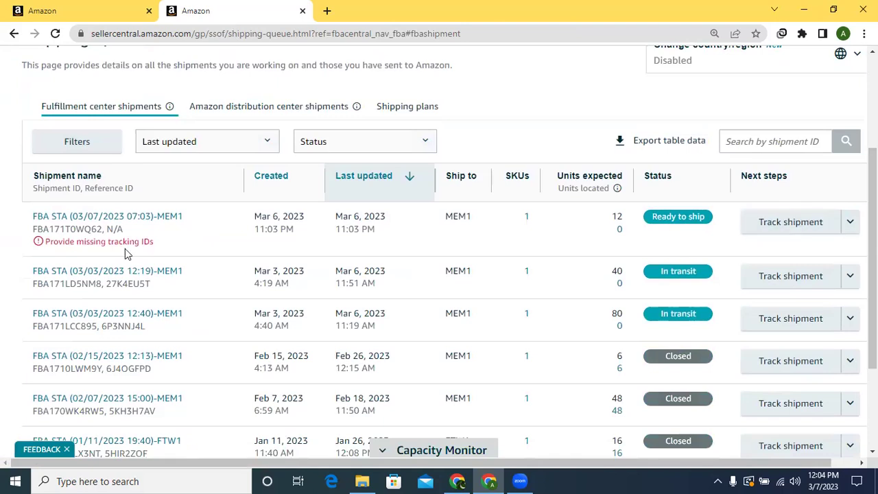
left_click(98, 275)
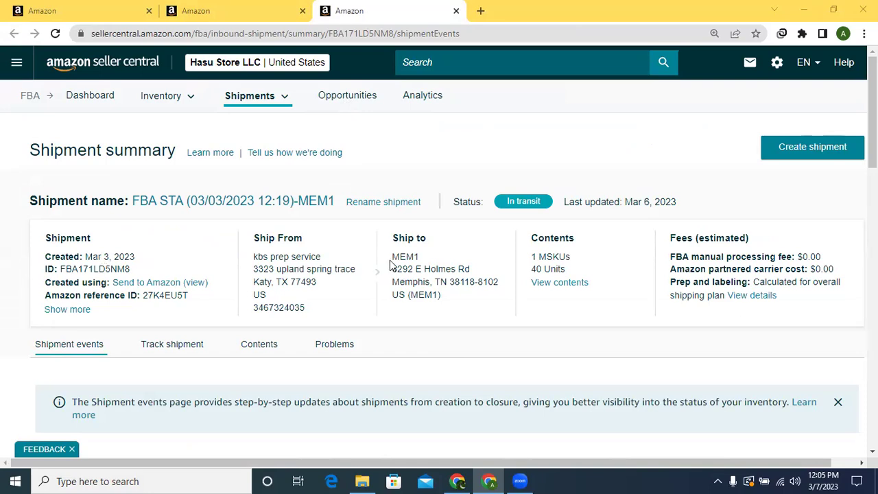
Examine the ship-from address, ship-to address and unit quantity in the shipment summary.
left_click_drag(392, 256, 460, 312)
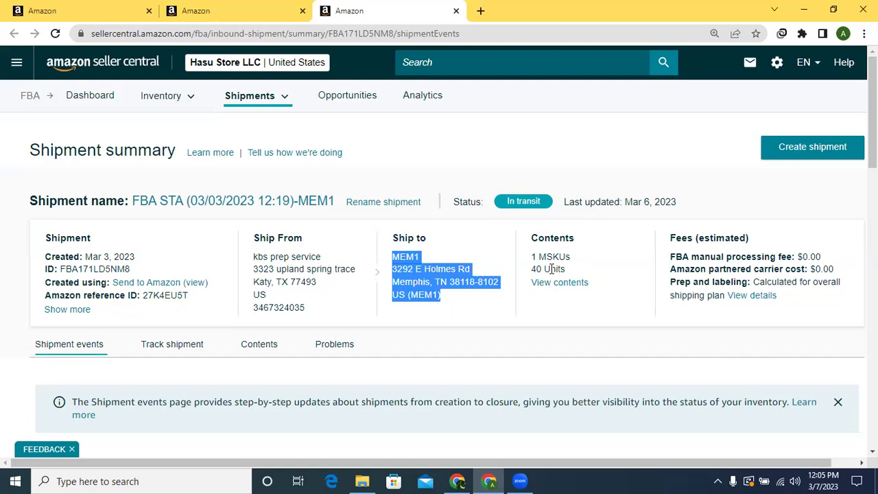
left_click_drag(532, 269, 574, 273)
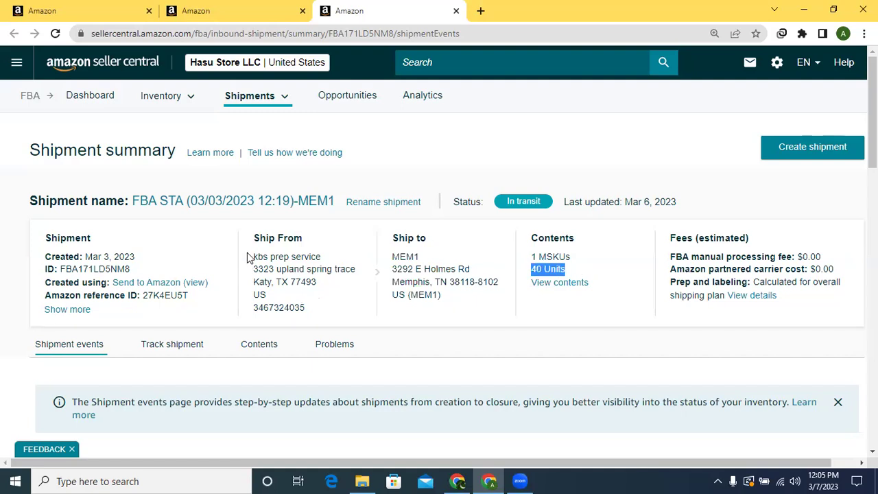
left_click_drag(251, 255, 309, 313)
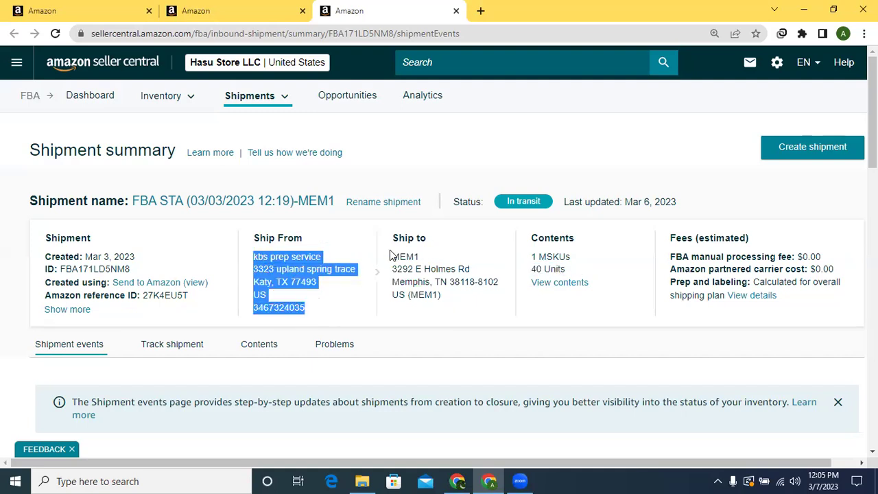
left_click_drag(392, 251, 453, 308)
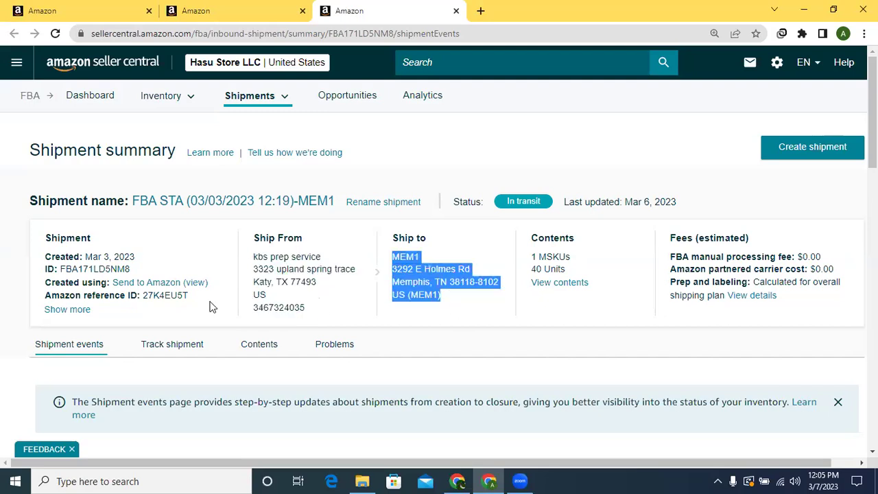
Open the shipment's Send to Amazon workflow and review the SKU, prep and quantity details under Step 1: Confirmed inventory to send.
left_click(174, 283)
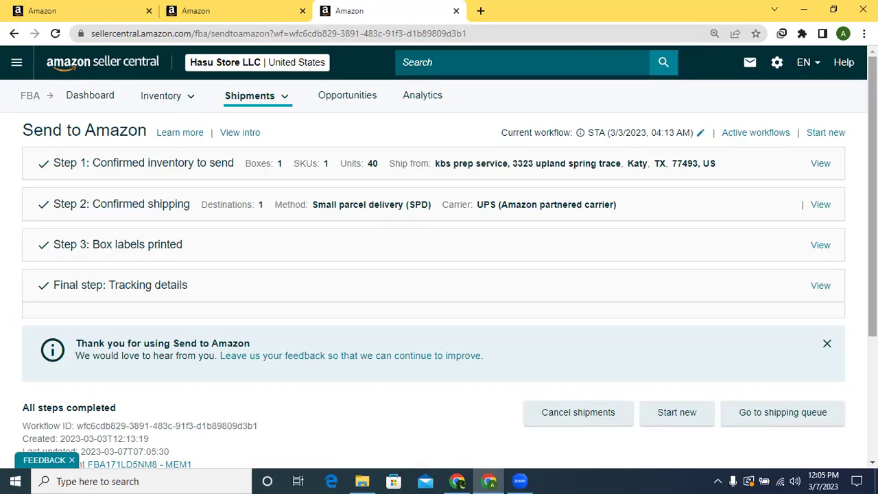
scroll(439, 256, "down", 1)
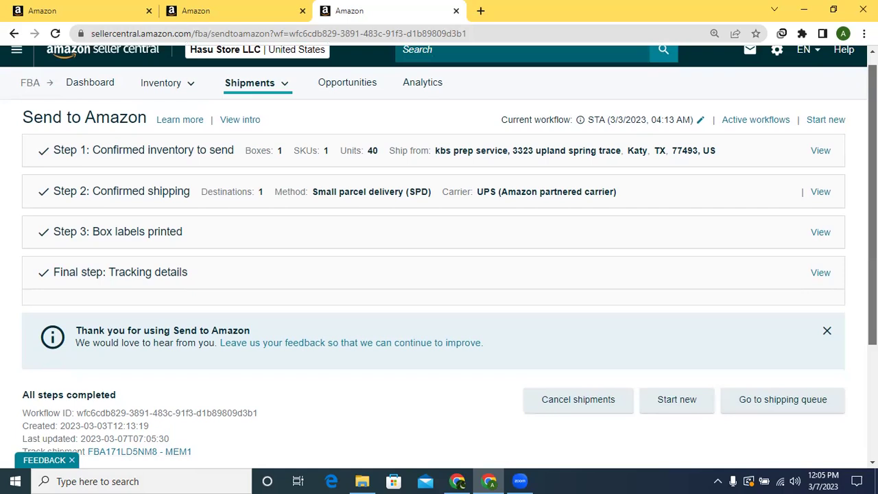
scroll(439, 256, "up", 1)
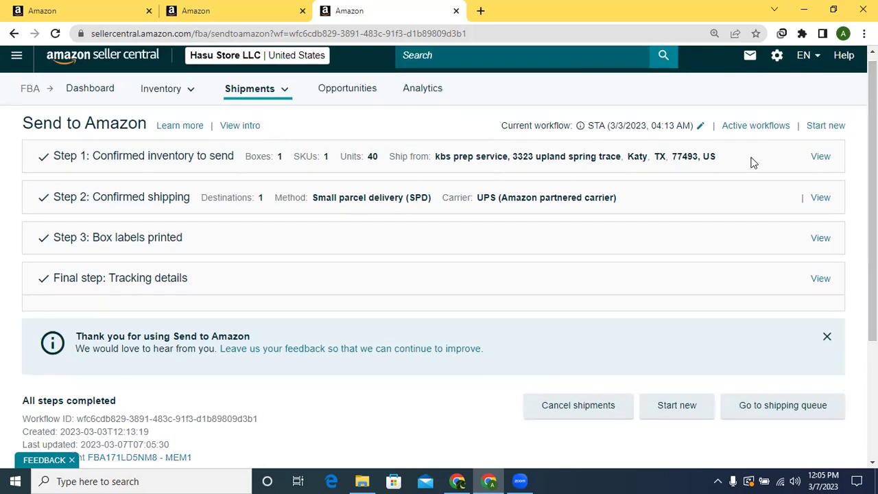
left_click(820, 158)
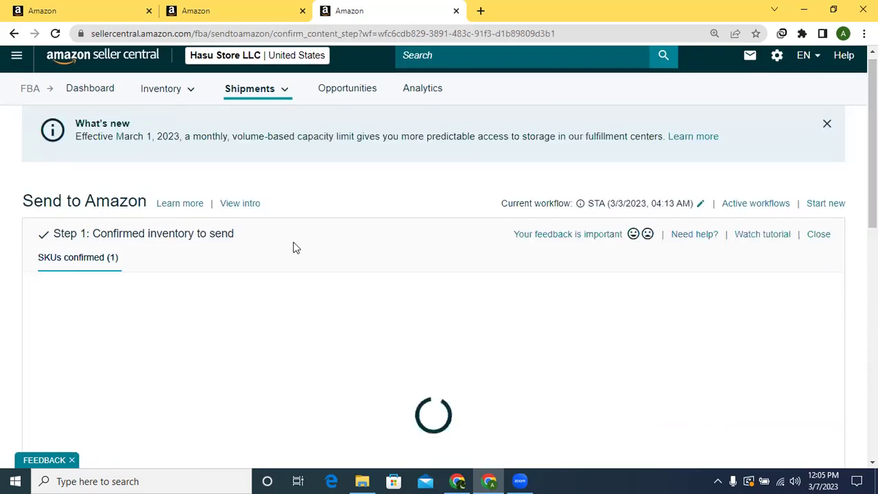
scroll(439, 258, "down", 3)
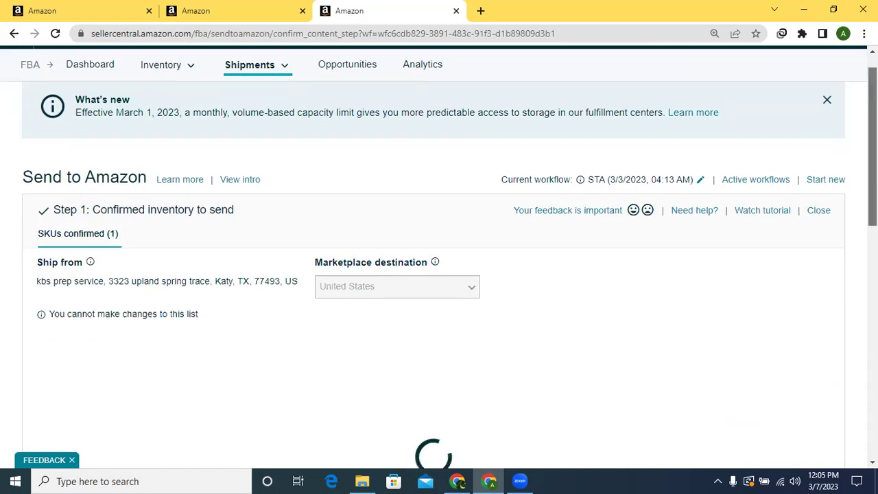
scroll(356, 193, "down", 1)
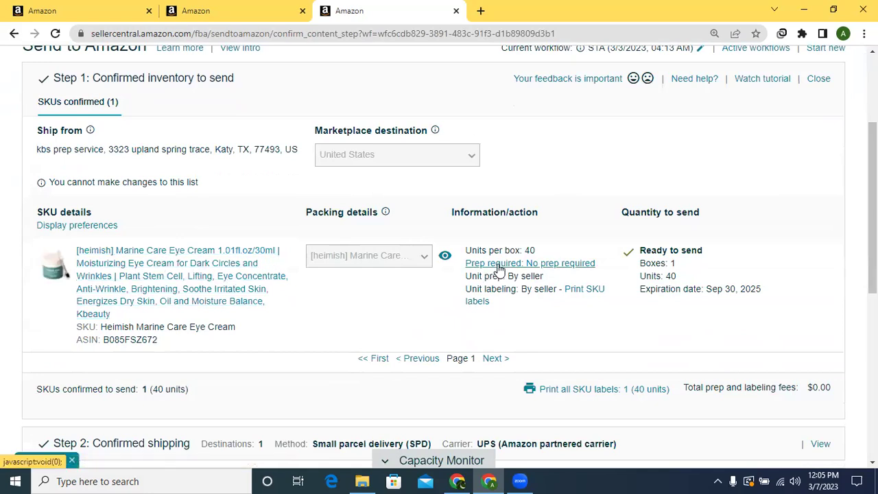
scroll(847, 205, "down", 1)
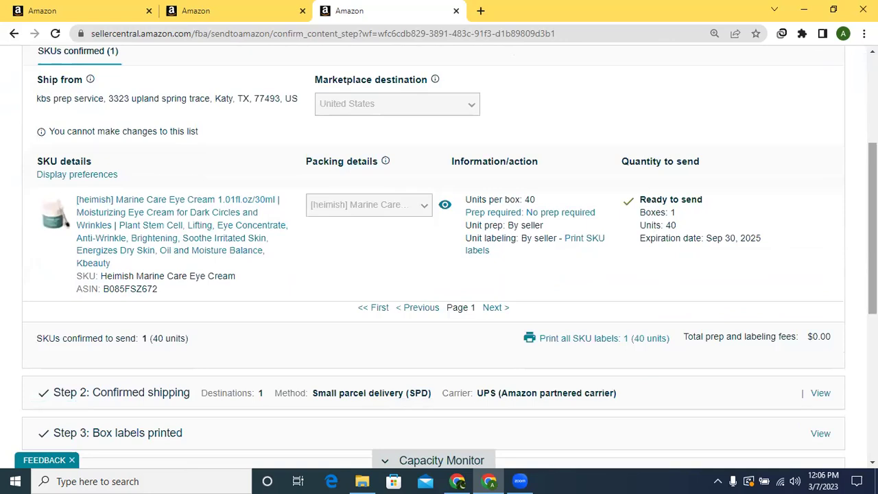
View Step 2: Confirmed shipping and examine its ship date, shipment contents and selected carrier.
left_click_drag(873, 227, 873, 299)
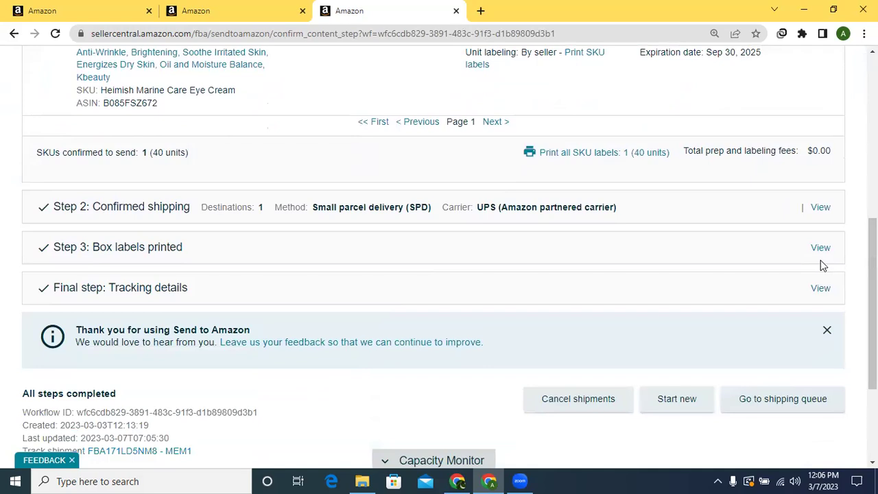
left_click(820, 208)
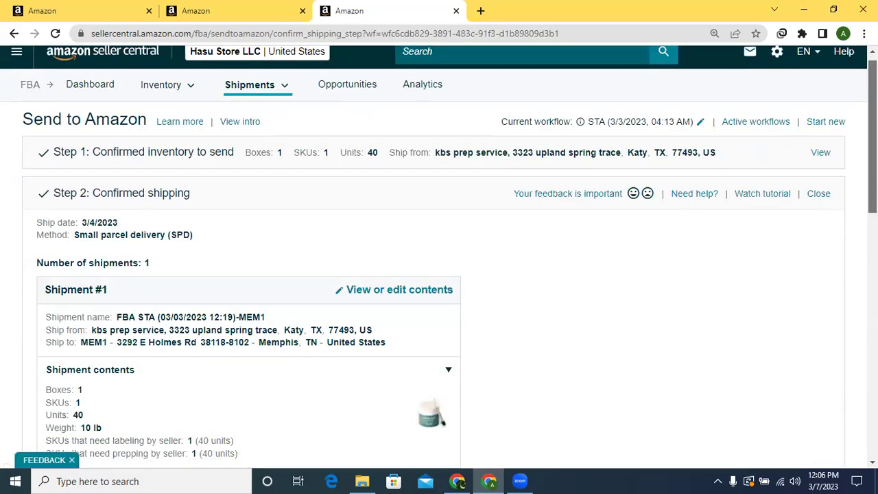
scroll(326, 251, "down", 3)
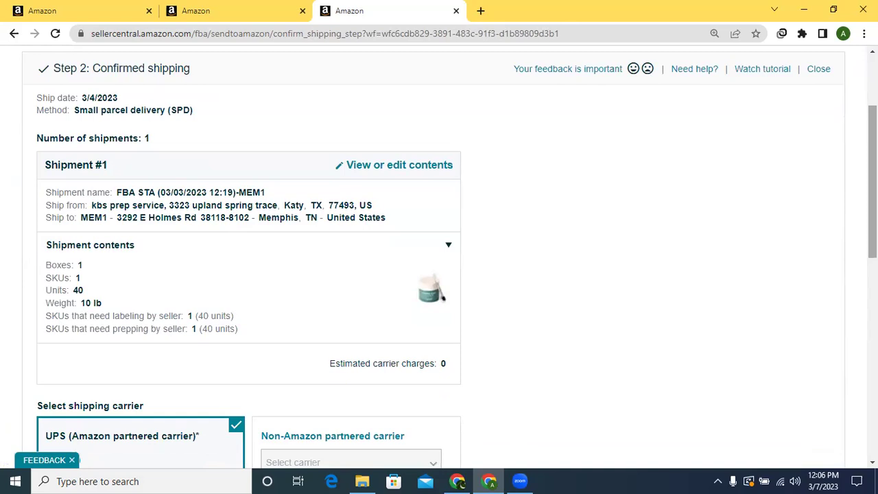
scroll(439, 256, "down", 3)
scroll(192, 249, "down", 3)
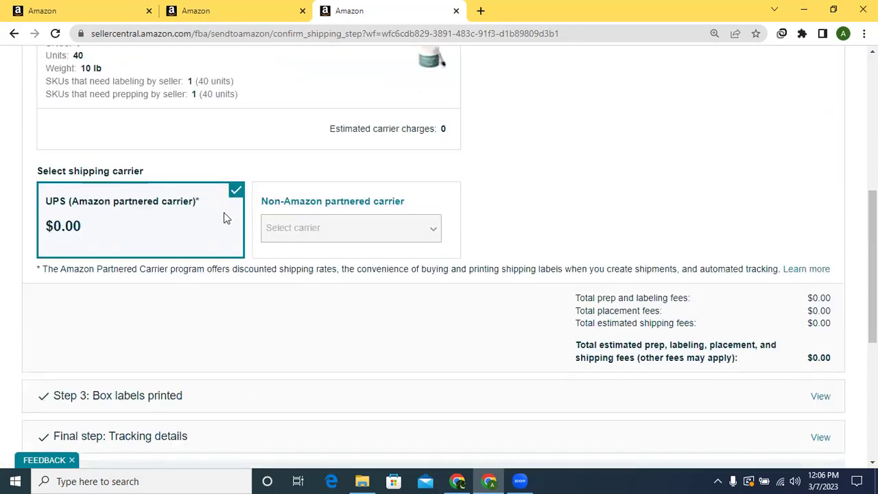
View Step 3: Box labels printed and examine its label format, next-step instructions and cost summary.
scroll(449, 257, "down", 3)
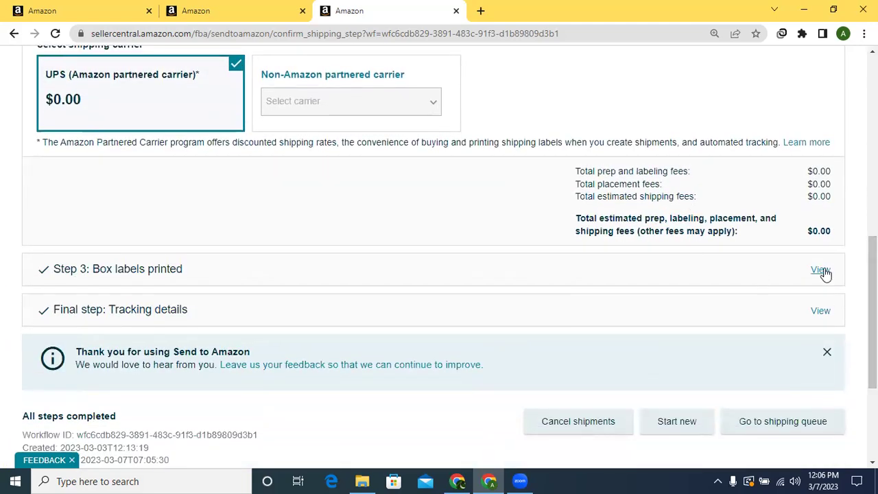
left_click(820, 270)
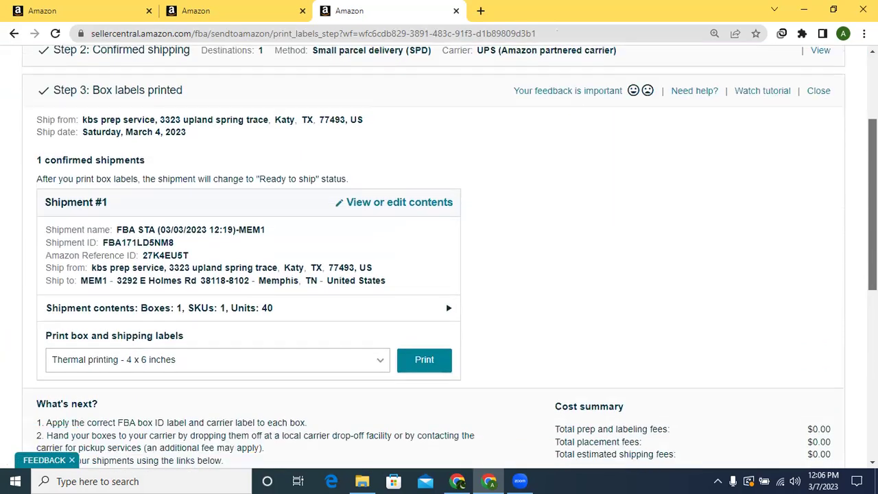
scroll(450, 257, "down", 2)
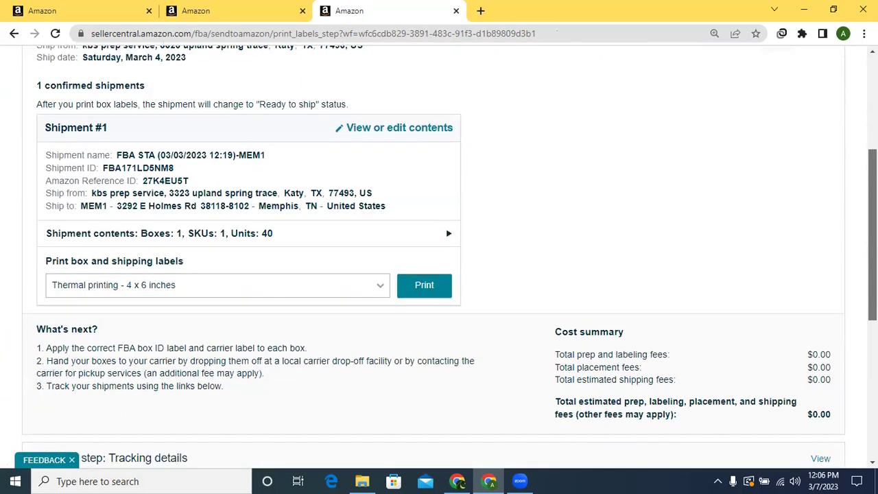
scroll(450, 256, "down", 2)
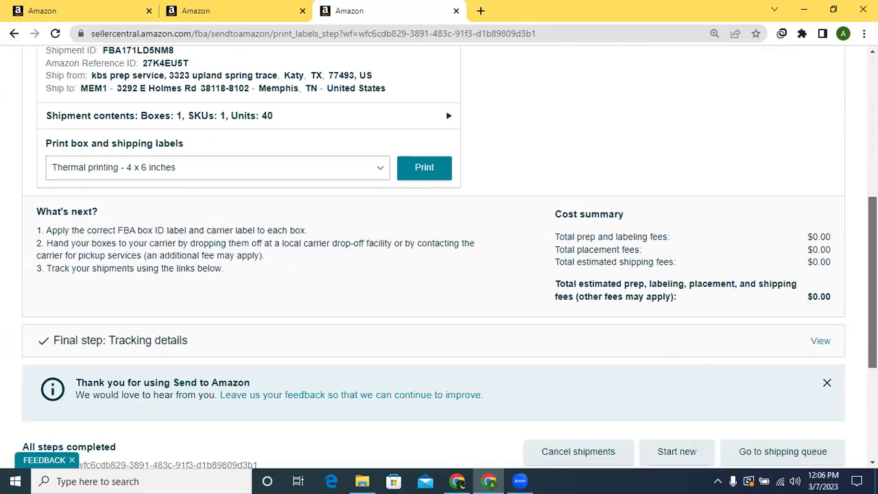
scroll(450, 256, "down", 3)
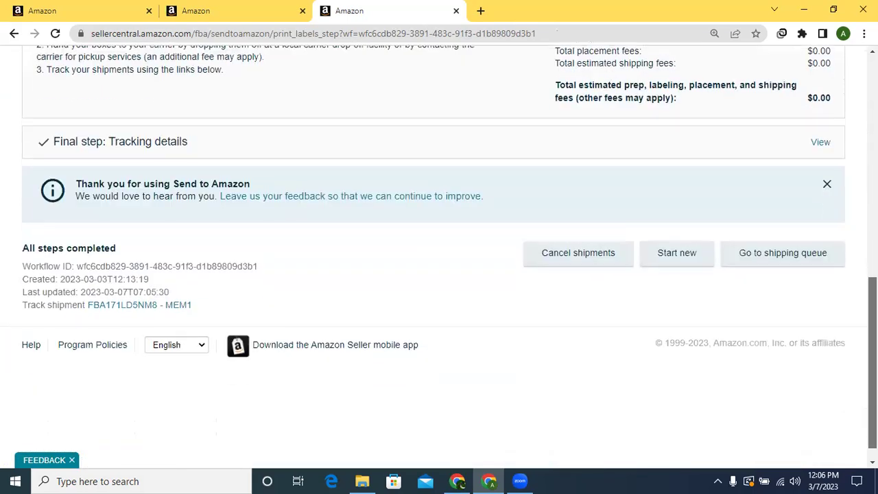
View Final step: Tracking details and examine the box's tracking ID, status, weight and dimensions.
scroll(855, 197, "up", 10)
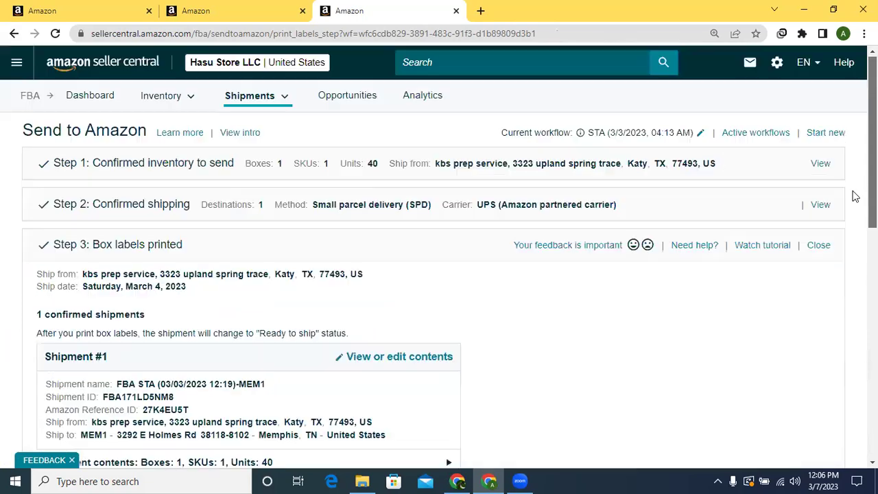
left_click(820, 245)
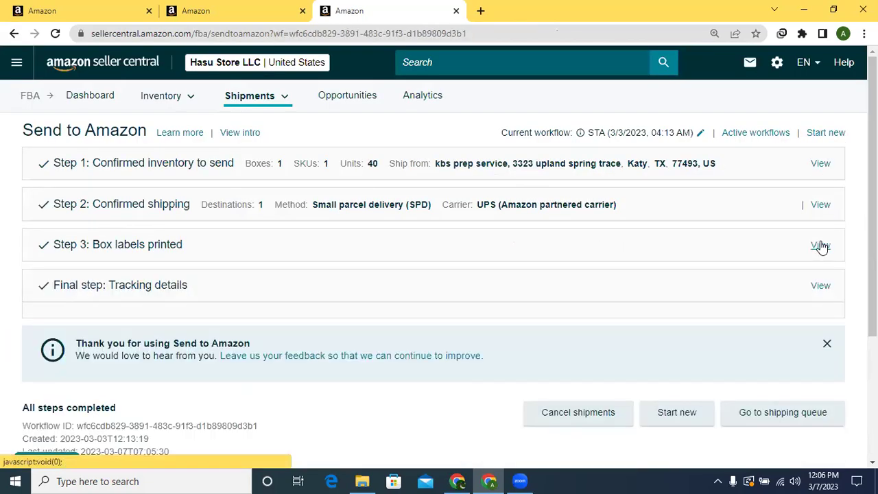
left_click(819, 286)
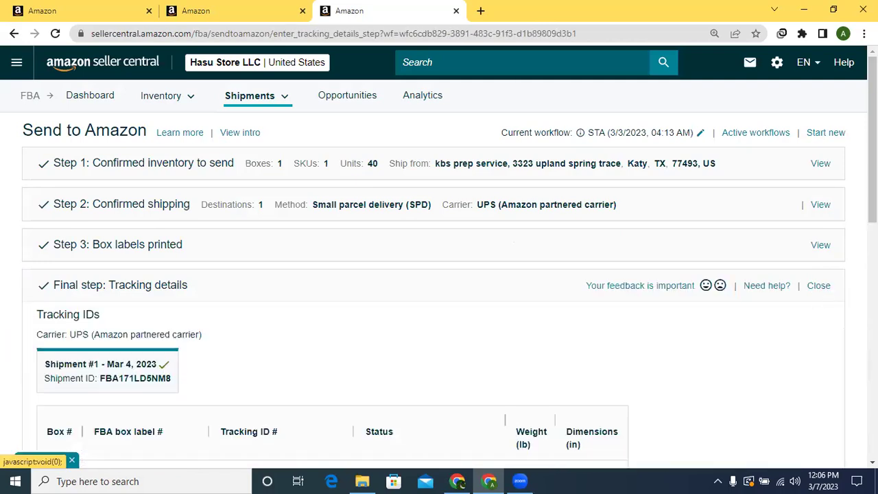
scroll(439, 256, "down", 2)
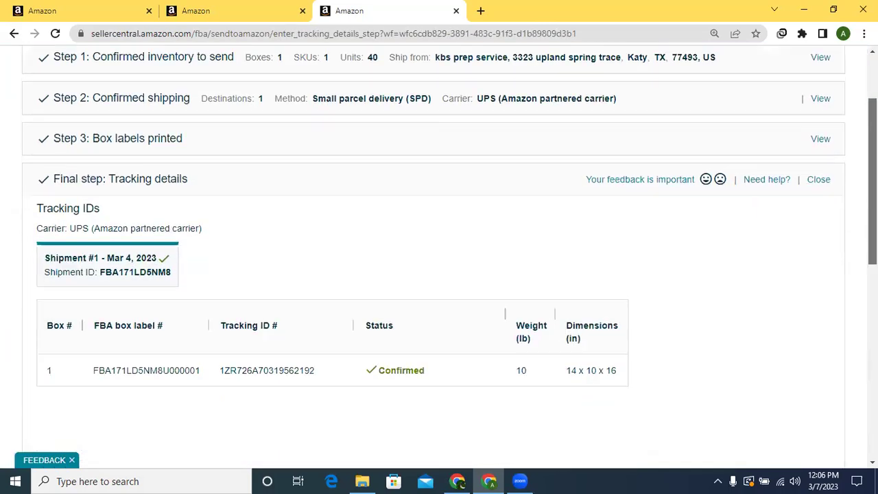
scroll(439, 256, "down", 1)
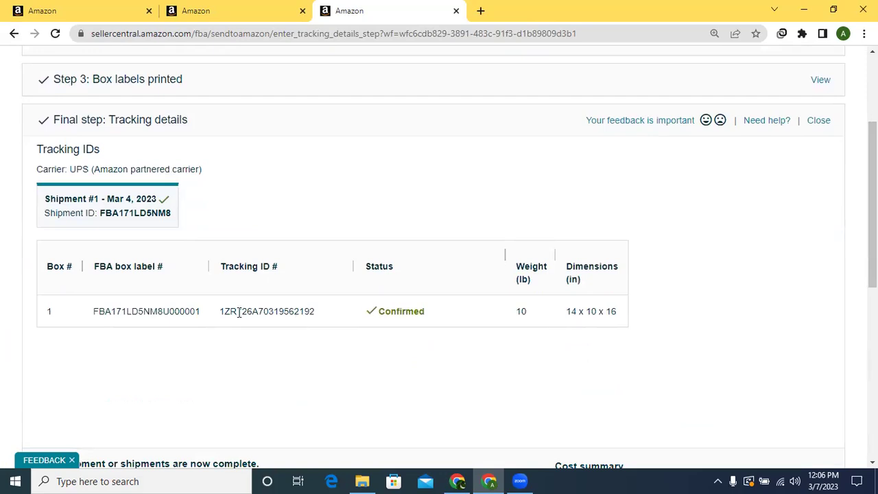
left_click_drag(223, 312, 323, 311)
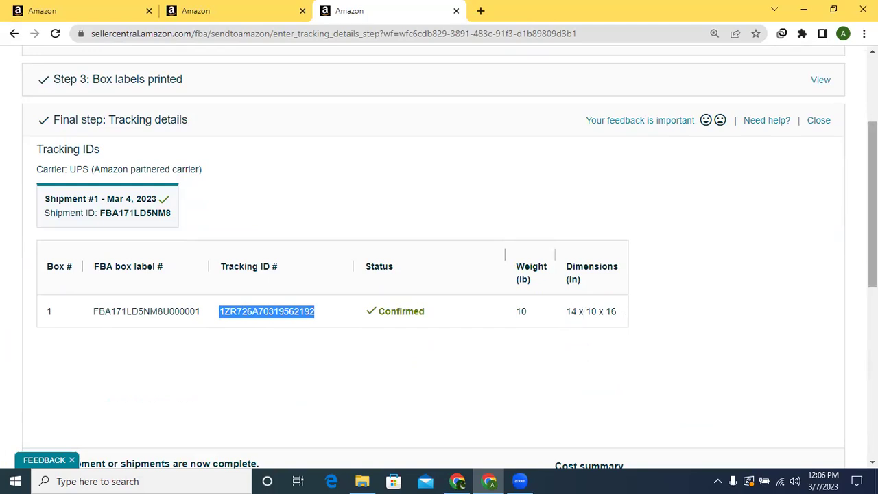
scroll(872, 206, "down", 3)
left_click_drag(872, 206, 872, 89)
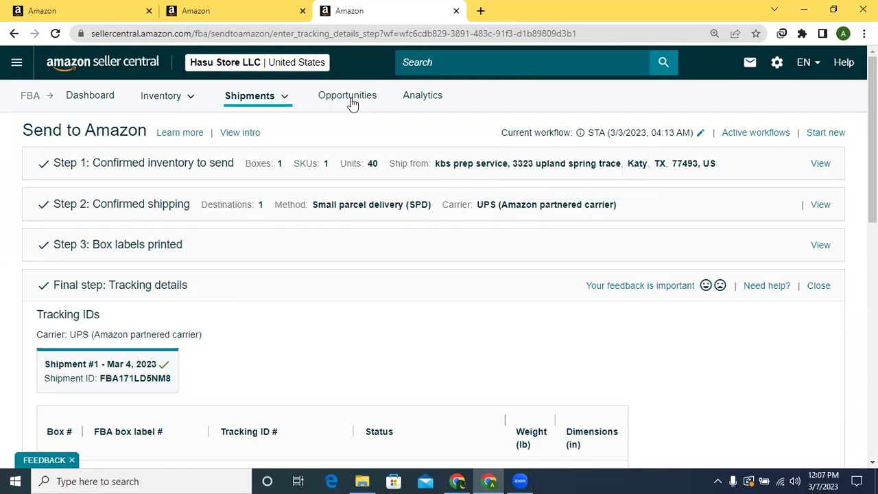
Return to the Seller Central home page and close the two other Amazon tabs.
left_click(58, 72)
left_click(149, 11)
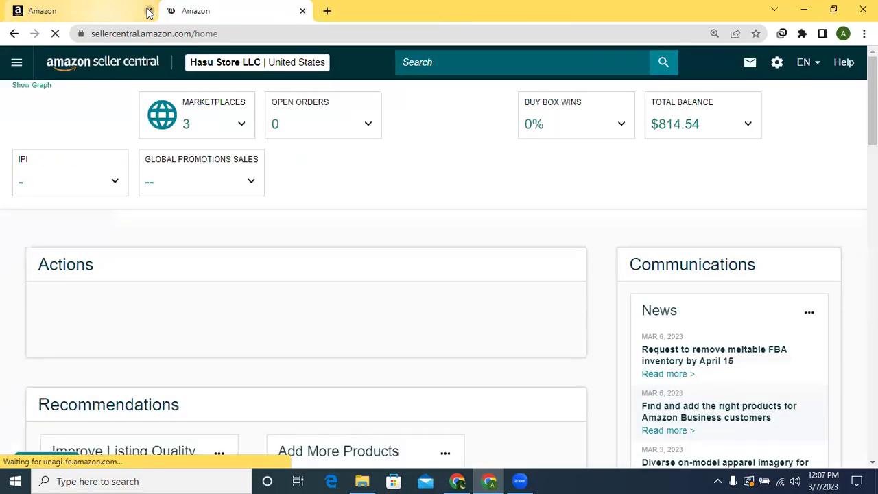
left_click(149, 11)
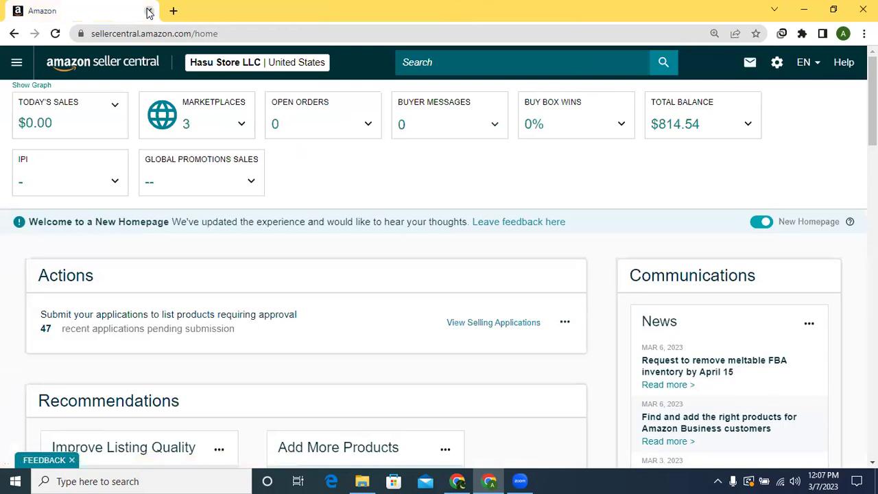
Open the Manage All Inventory list and go to item label printing for the 1MD Nutrition product.
left_click(15, 66)
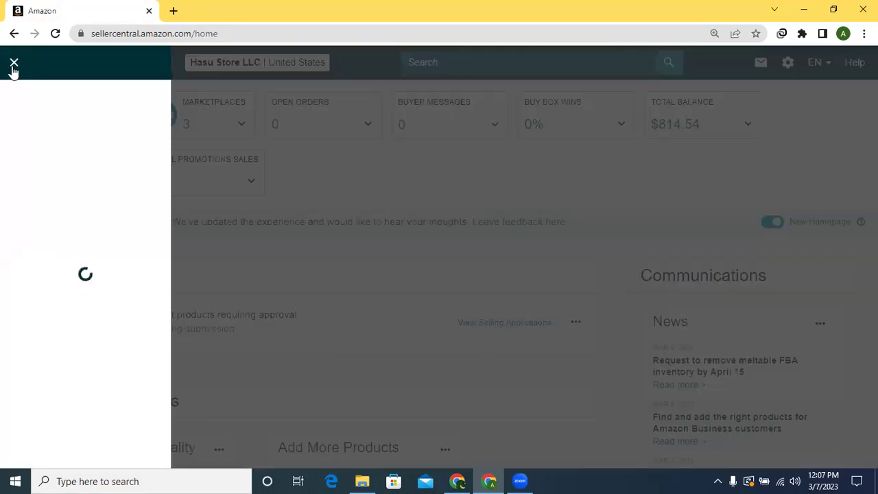
mouse_move(60, 125)
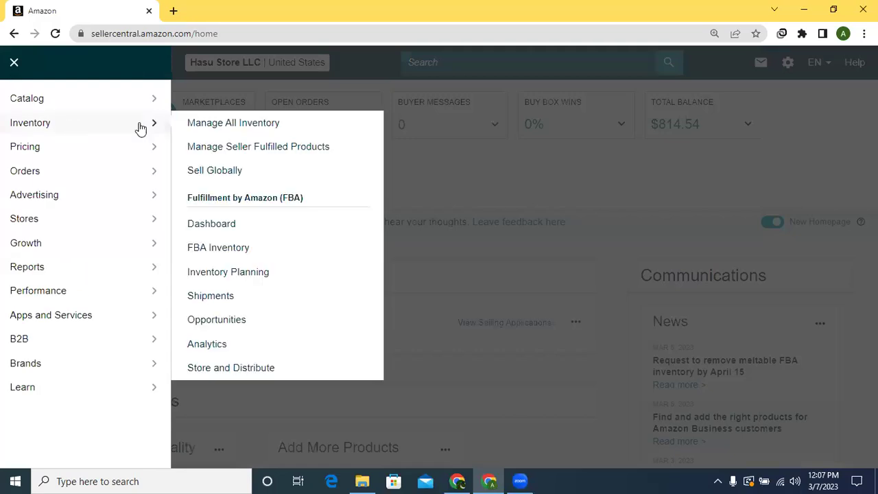
left_click(215, 124)
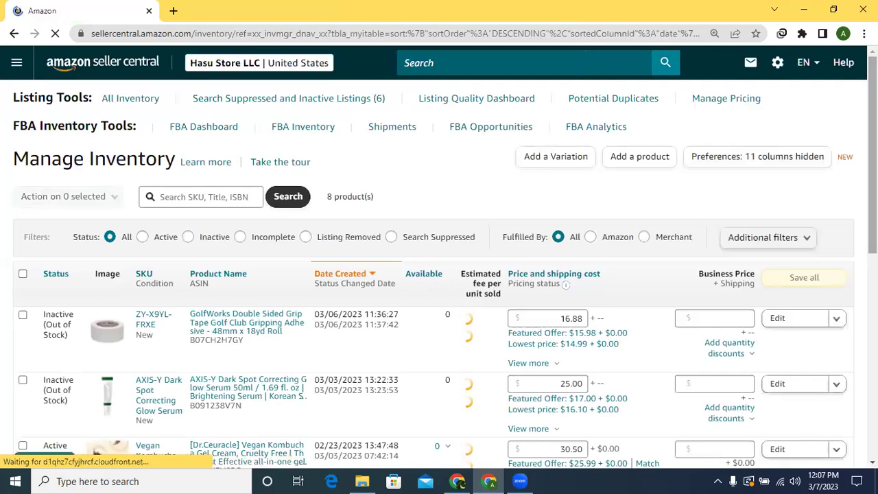
scroll(439, 256, "down", 3)
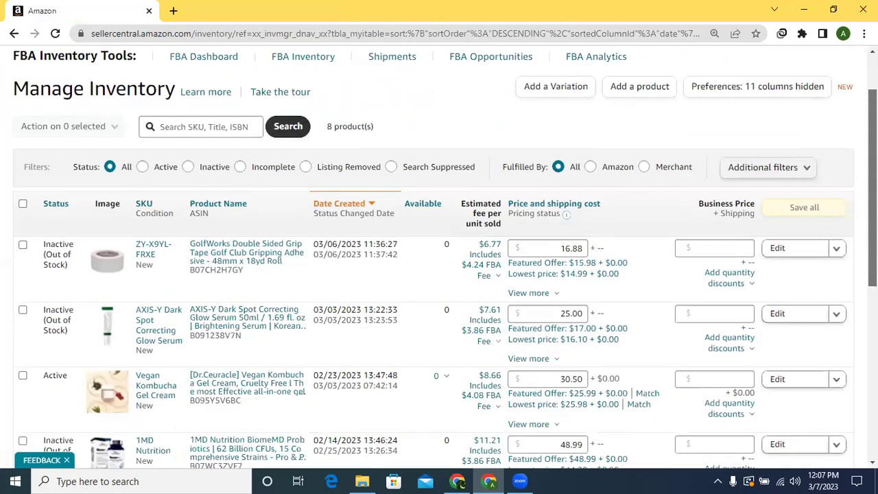
scroll(837, 297, "down", 1)
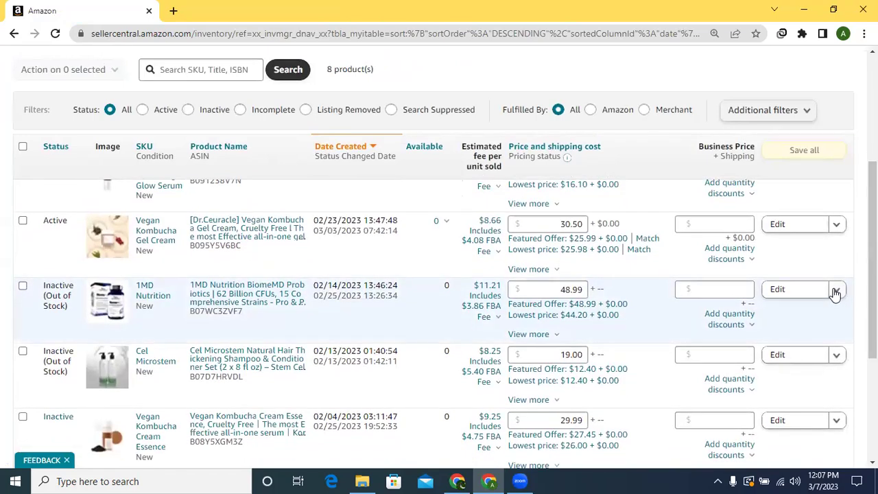
left_click(836, 294)
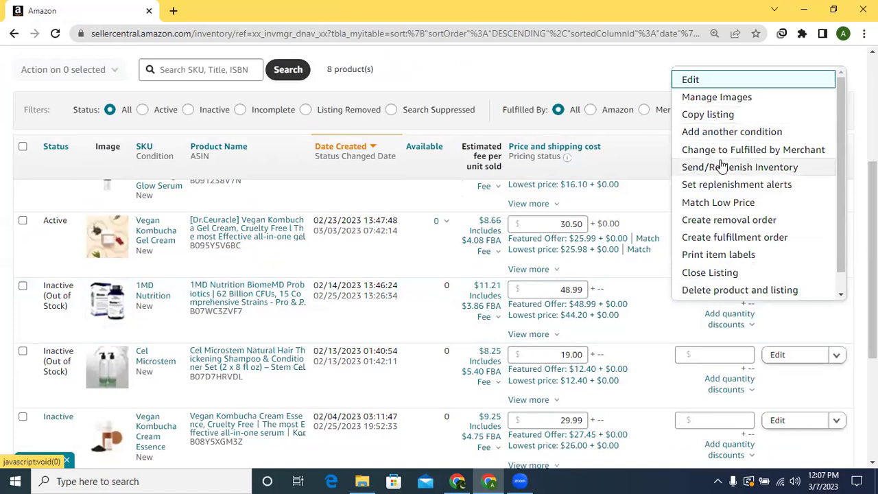
left_click(717, 258)
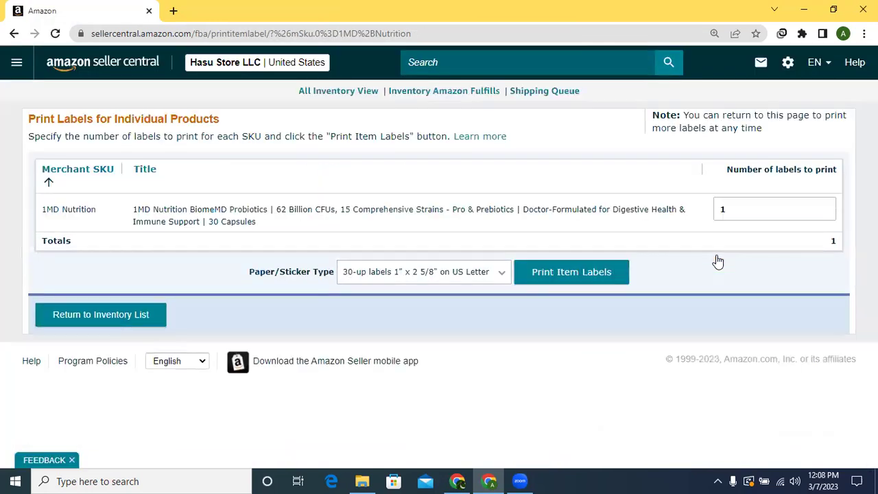
Print 20 item labels for the product with the paper type 27-up labels 63.5 x 29.6 mm on A4, accepting the reminder.
left_click(749, 209)
key("BackSpace")
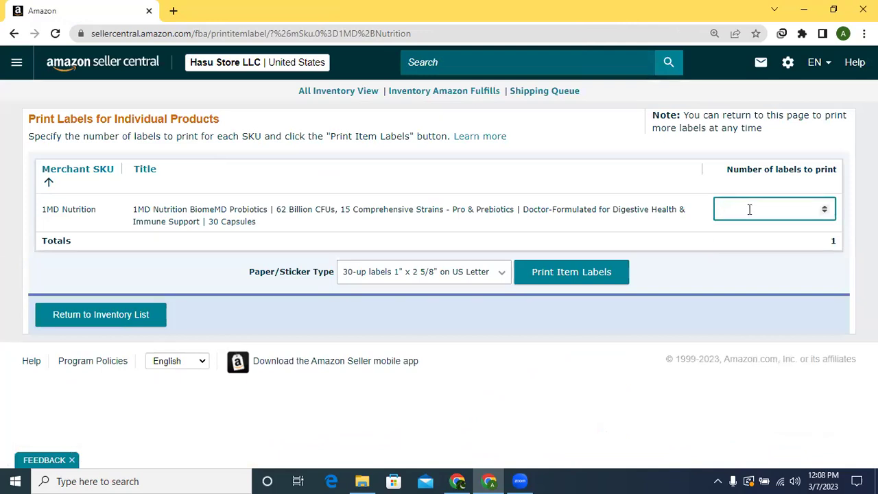
type("20")
left_click(739, 262)
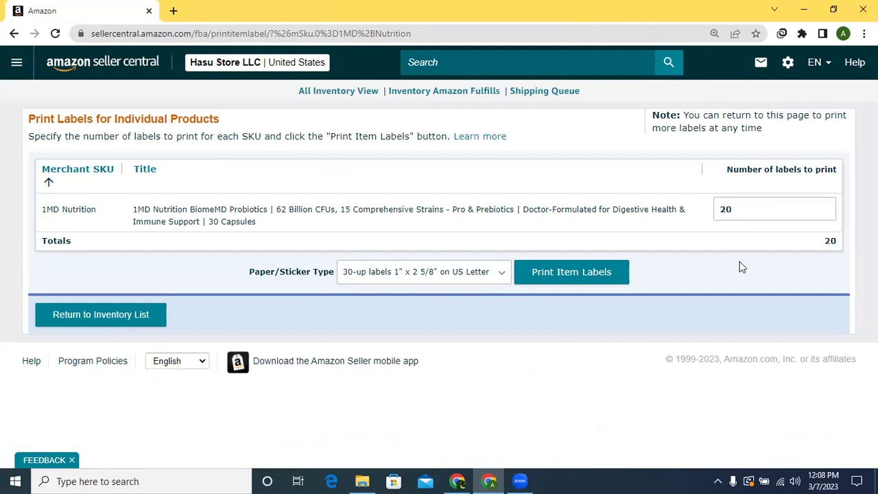
left_click(505, 274)
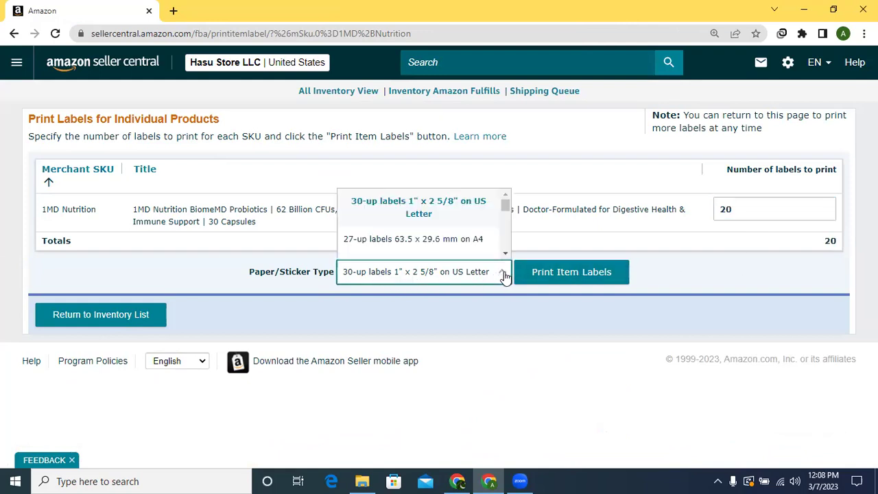
left_click(448, 239)
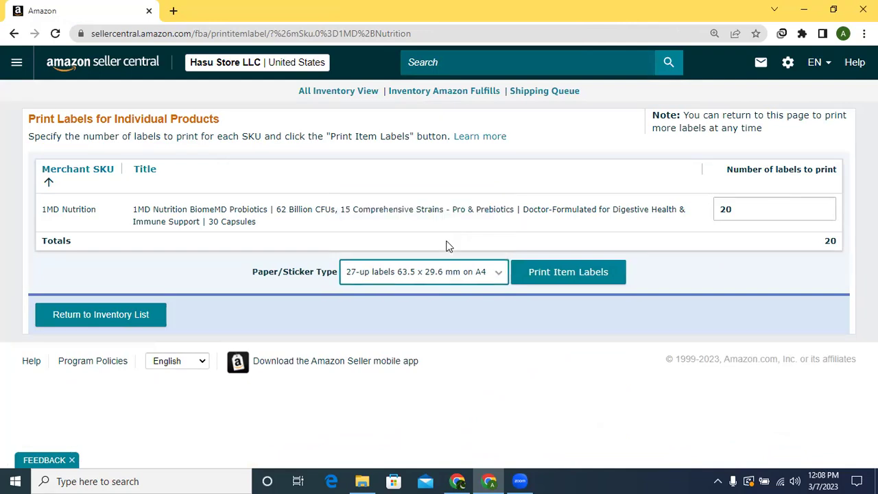
left_click(554, 273)
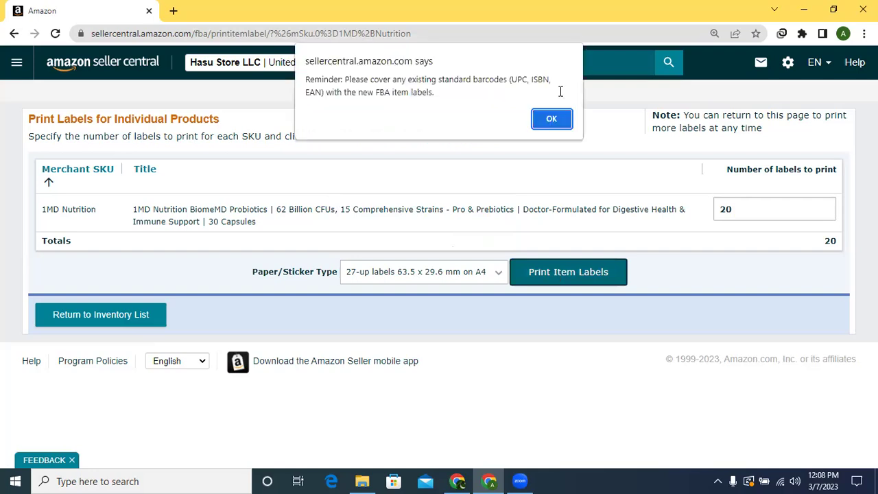
left_click(552, 121)
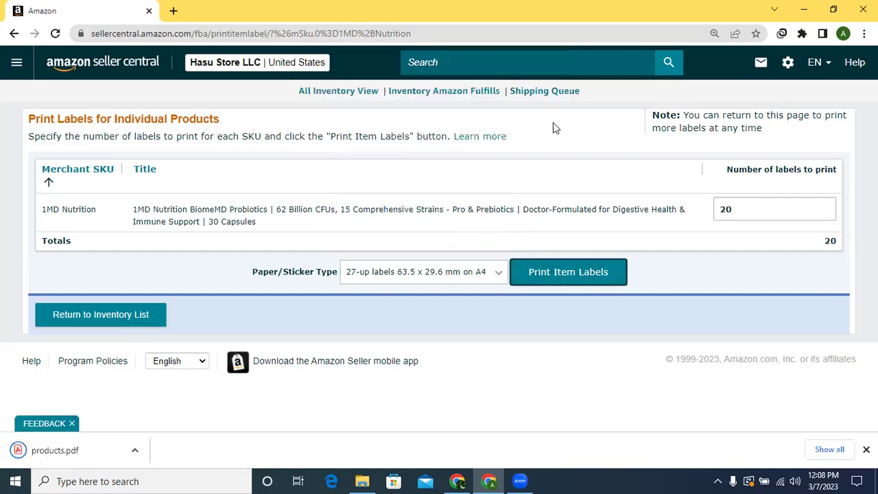
Open the downloaded products.pdf and examine the barcode number and product title on its item labels.
left_click(55, 451)
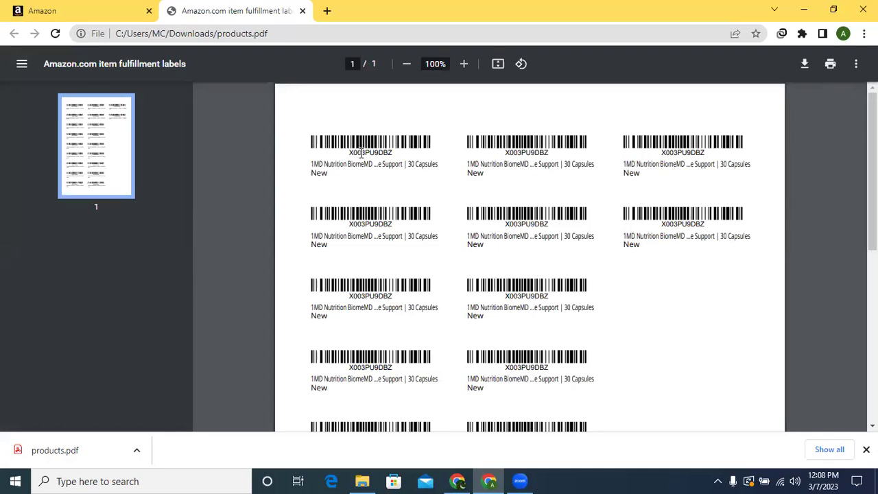
left_click_drag(349, 154, 436, 171)
left_click(794, 135)
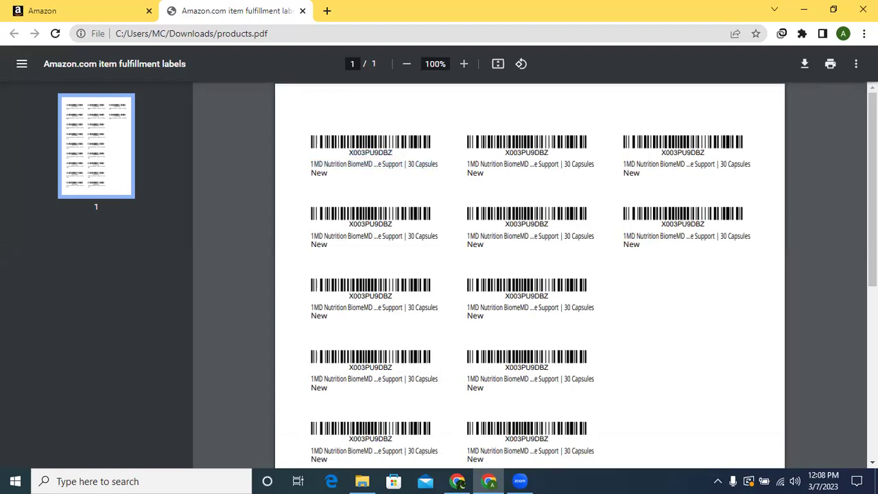
scroll(871, 206, "down", 1)
scroll(530, 275, "down", 4)
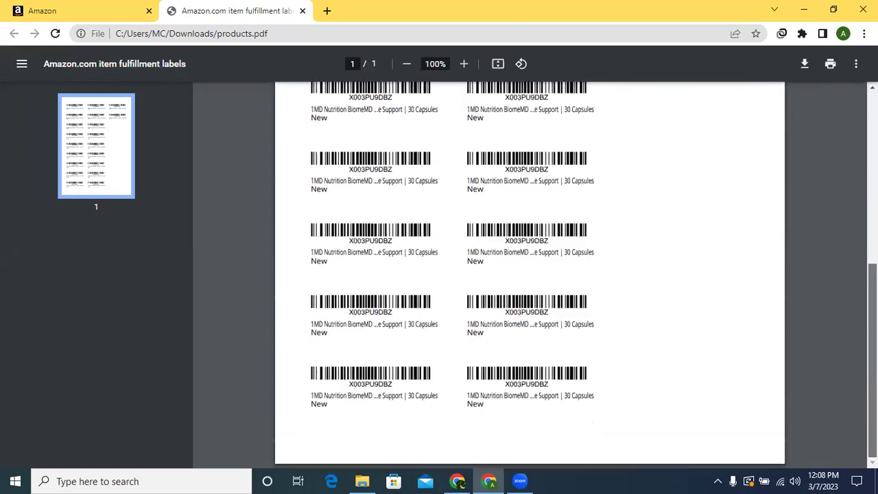
scroll(814, 96, "up", 5)
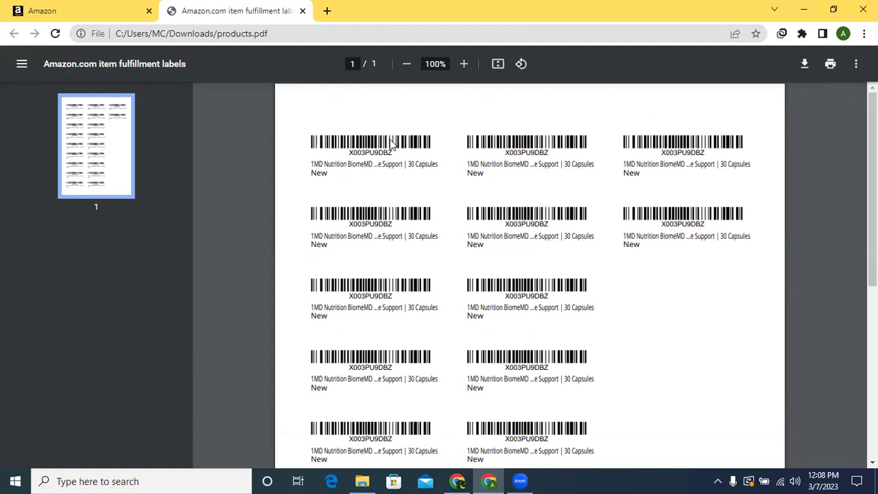
left_click_drag(349, 151, 396, 155)
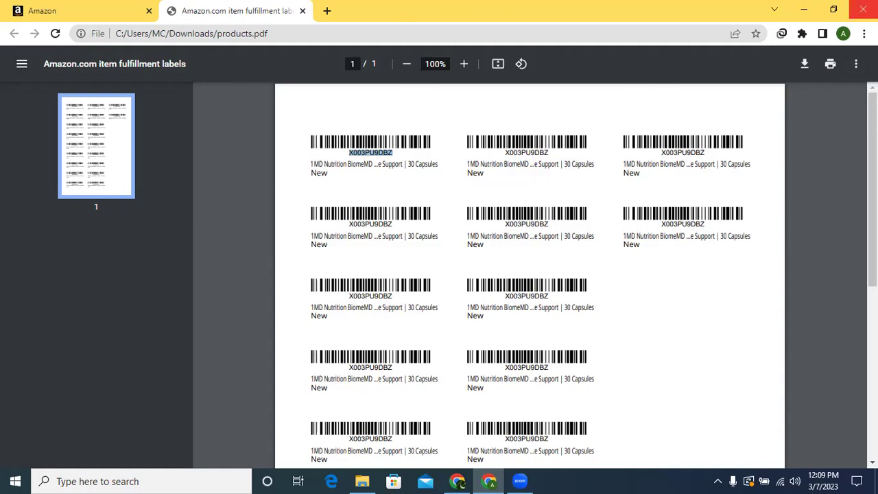
Enlarge the label PDF to 150% and look through the item labels at that size.
left_click(864, 33)
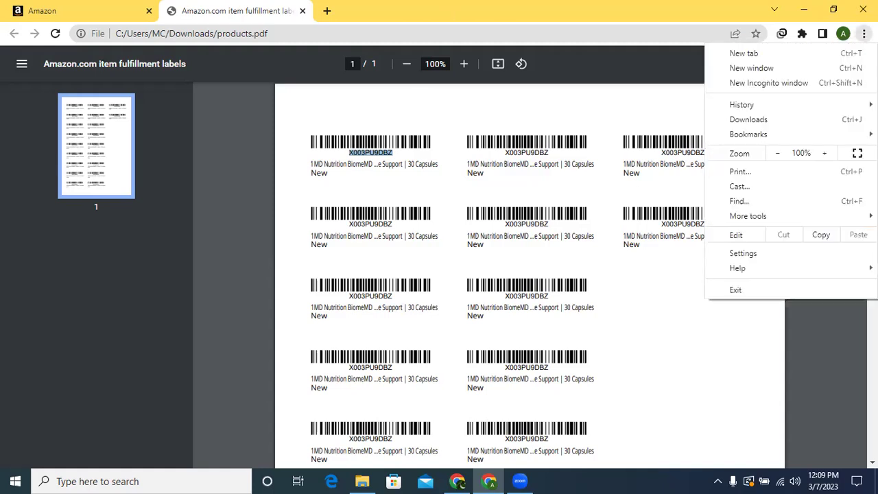
left_click(832, 155)
left_click(831, 155)
left_click(831, 155)
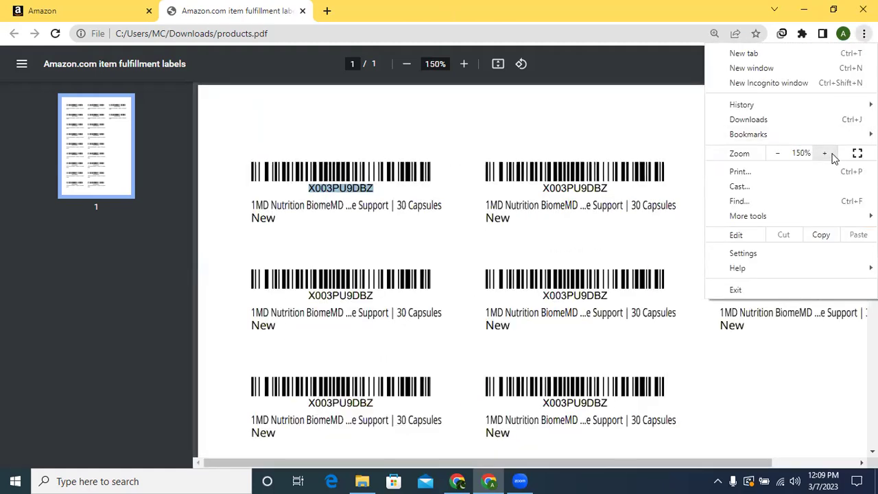
left_click(828, 374)
scroll(537, 267, "down", 1)
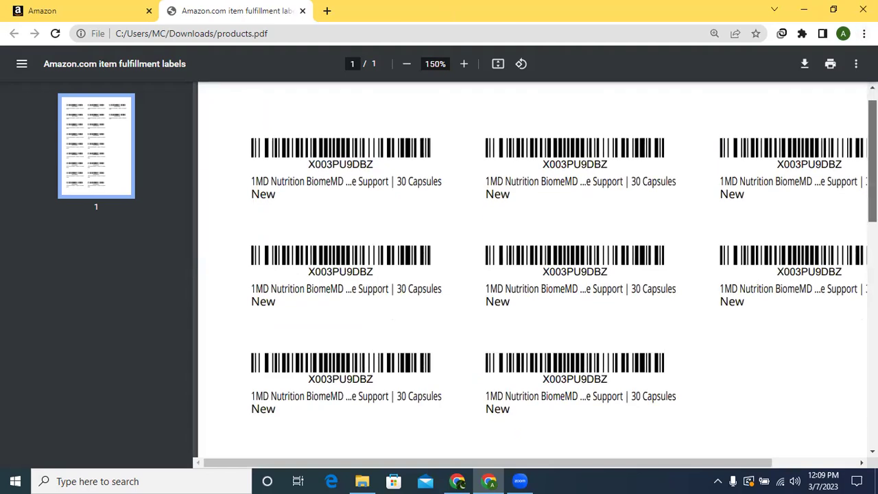
scroll(537, 267, "down", 2)
scroll(537, 268, "down", 1)
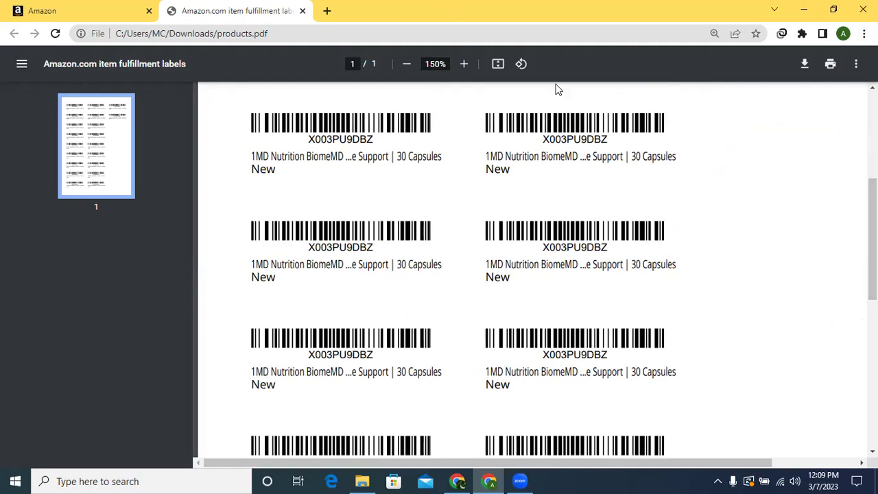
Close the label PDF and return to the Seller Central home page.
mouse_move(94, 9)
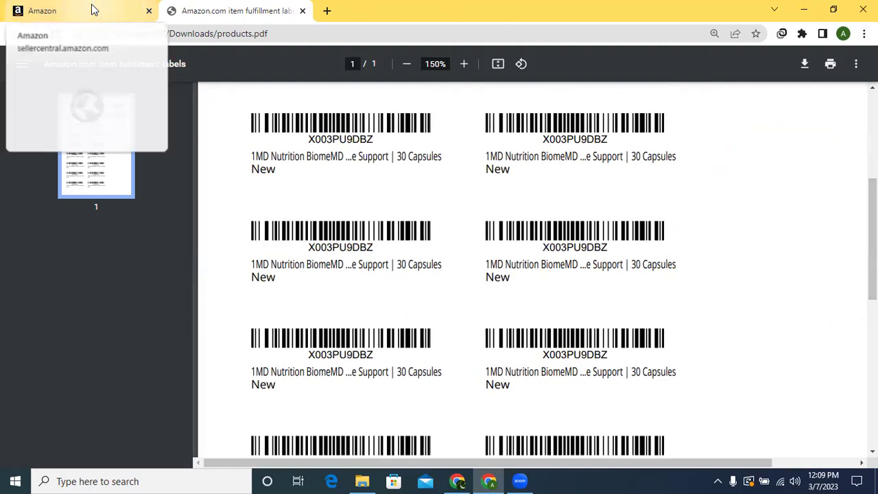
left_click(94, 10)
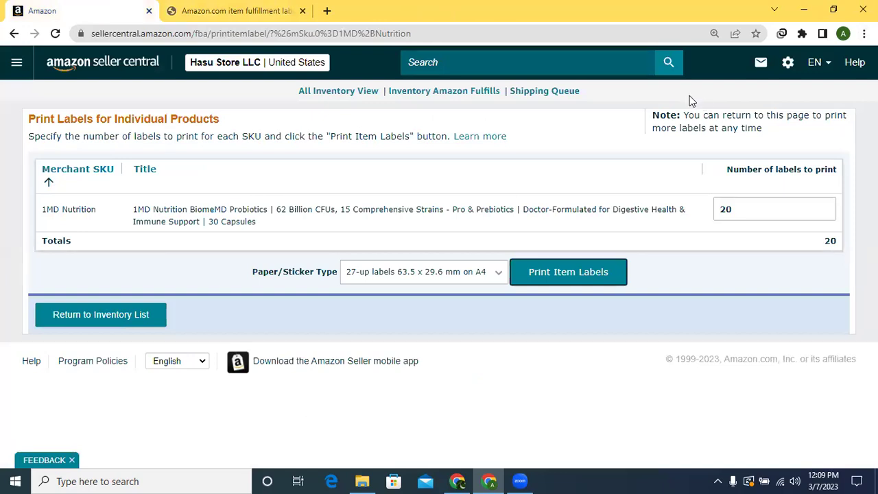
left_click(56, 33)
left_click(303, 11)
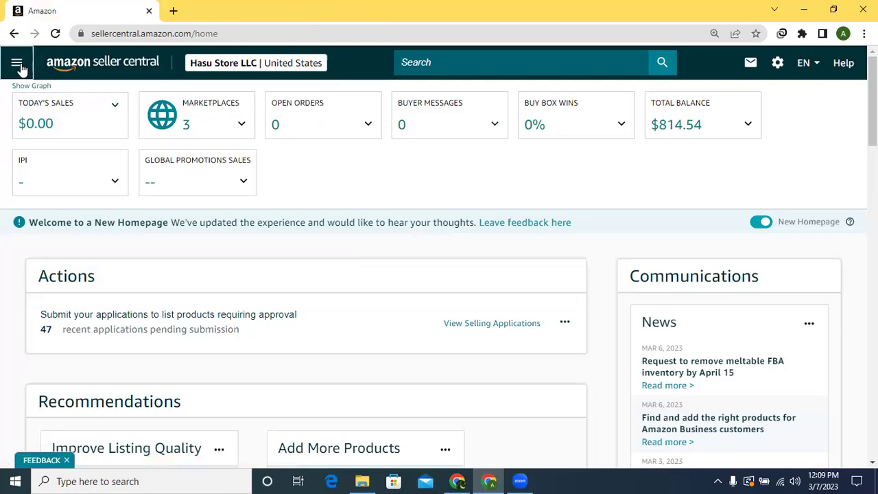
scroll(439, 257, "down", 1)
scroll(439, 256, "up", 1)
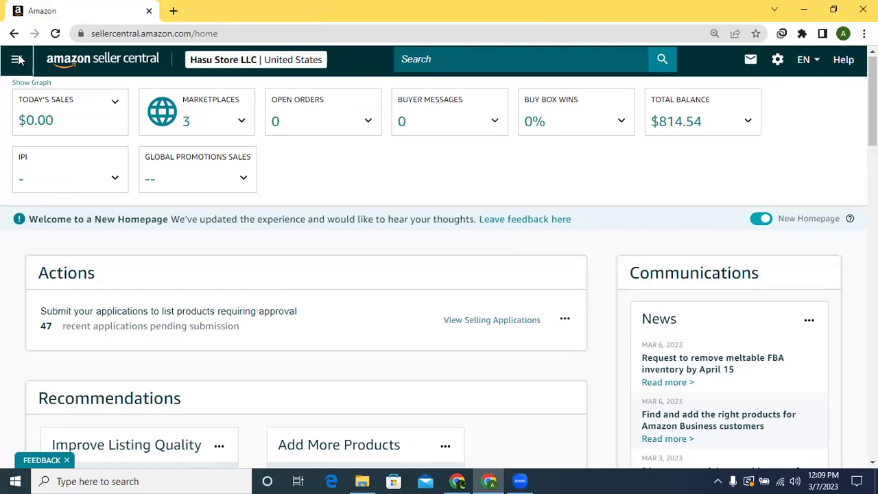
Review the options offered under Catalog, Inventory, Pricing, Orders, Reports and Performance in the Seller Central navigation.
left_click(17, 60)
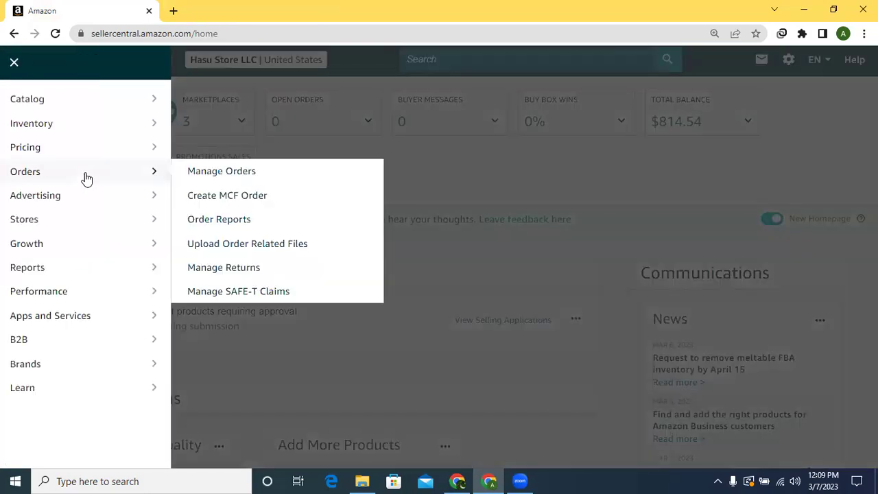
mouse_move(67, 130)
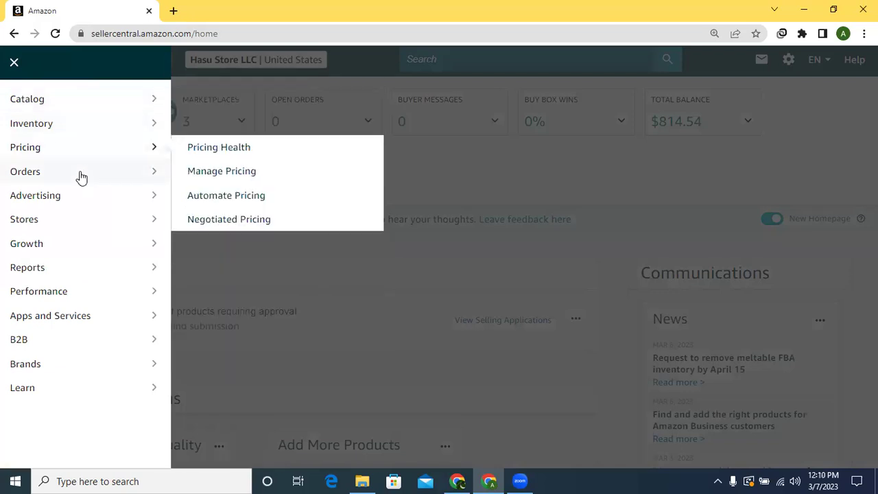
mouse_move(81, 180)
mouse_move(42, 276)
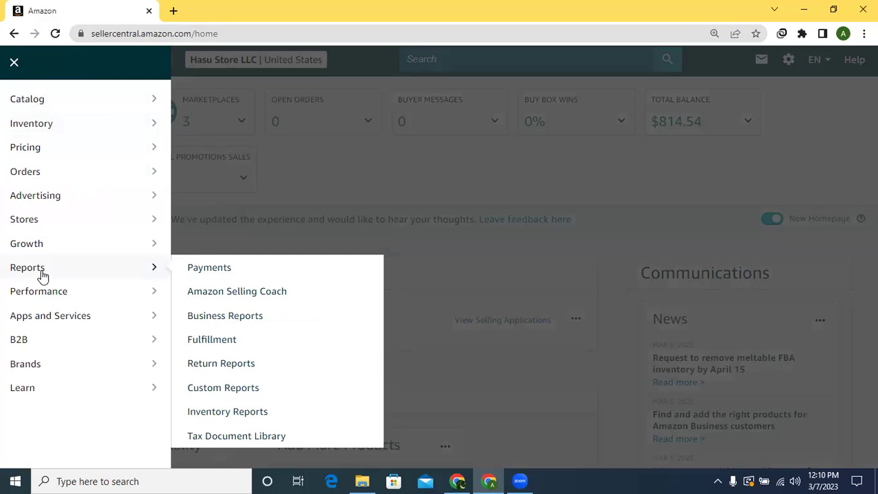
mouse_move(36, 107)
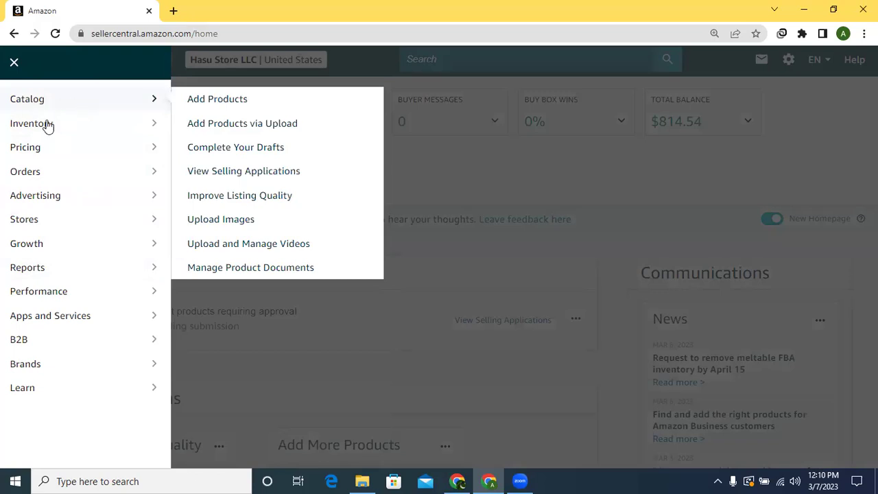
mouse_move(25, 129)
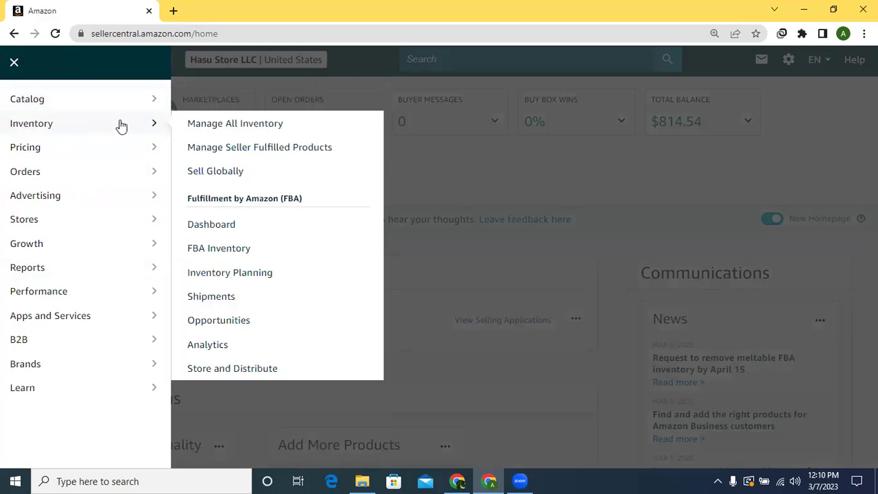
mouse_move(18, 172)
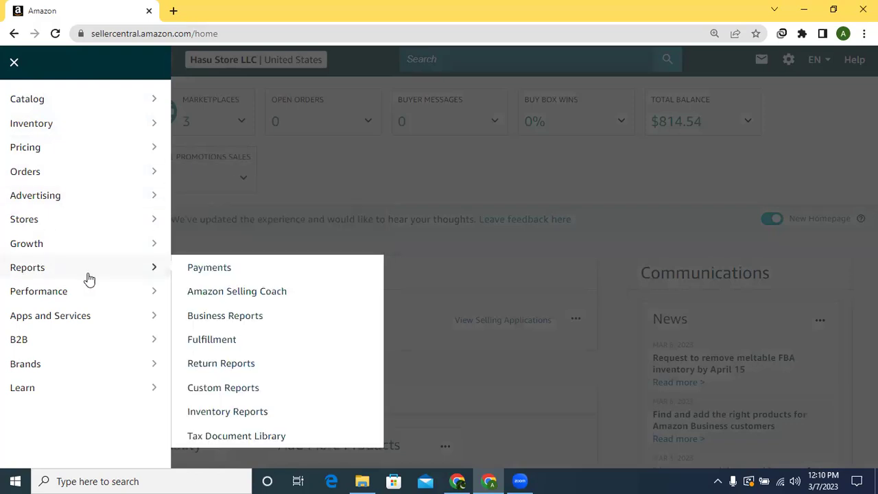
mouse_move(20, 298)
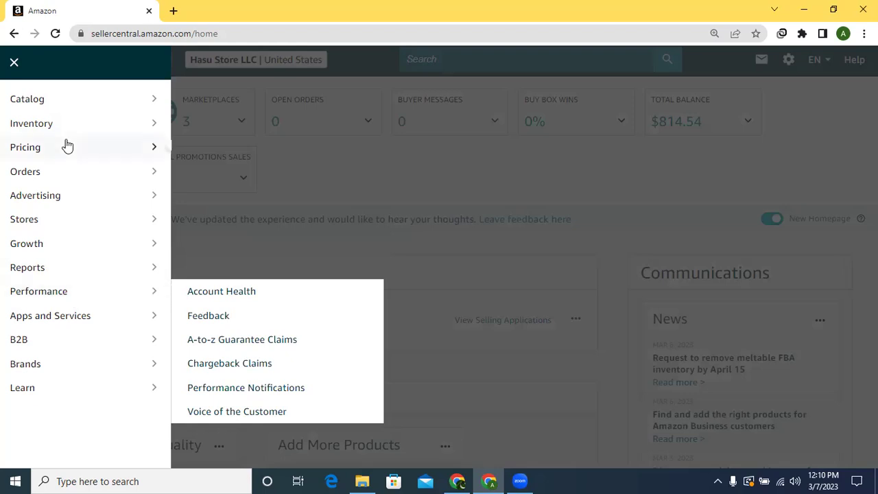
mouse_move(65, 122)
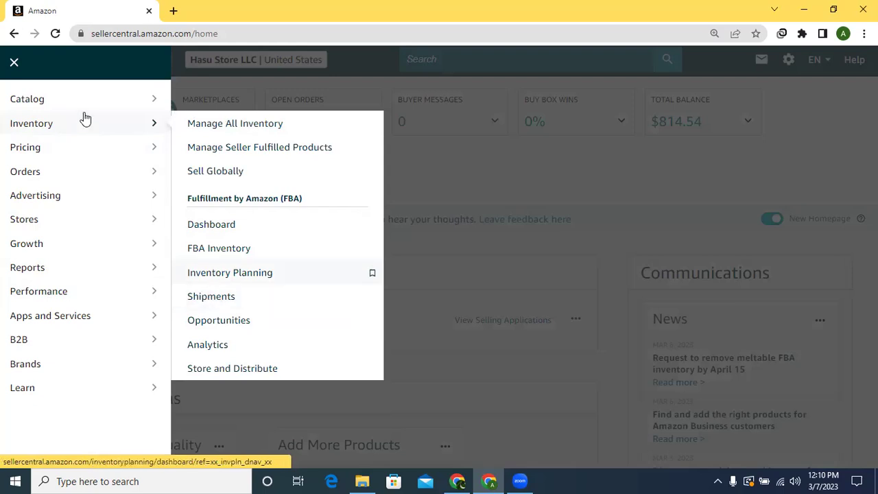
mouse_move(83, 108)
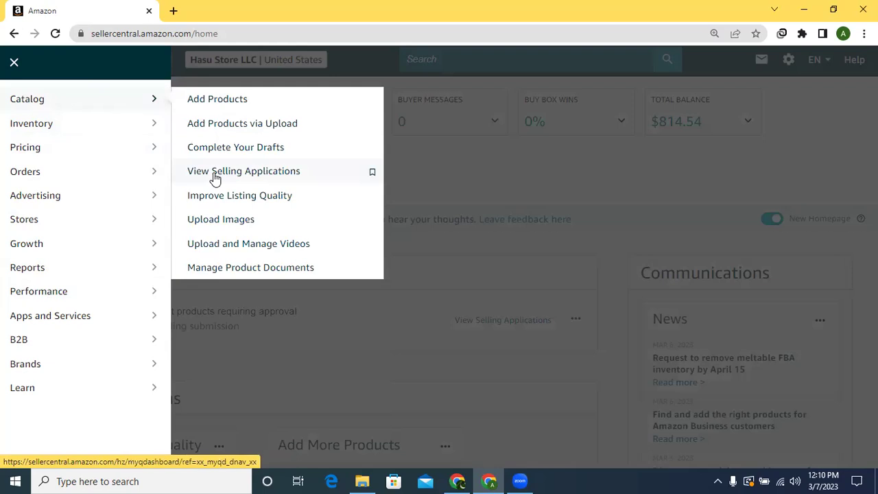
mouse_move(52, 174)
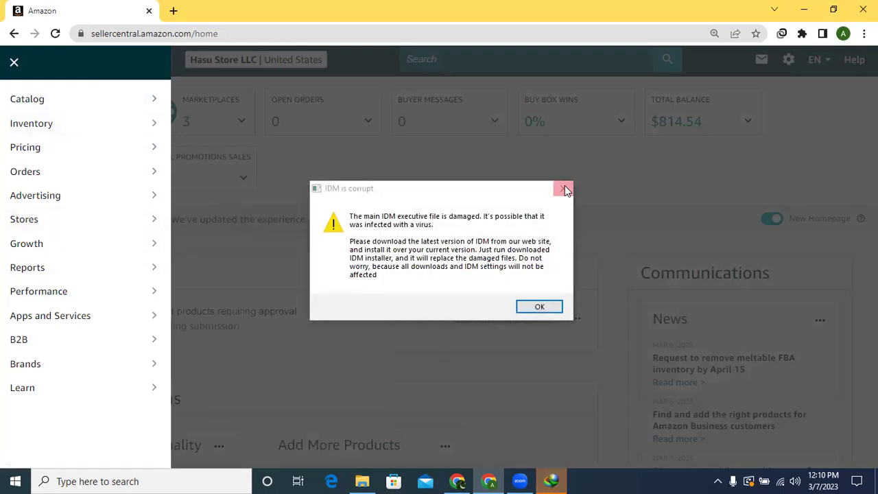
Dismiss the IDM error message and open Payments from the Reports section.
left_click(564, 186)
mouse_move(59, 277)
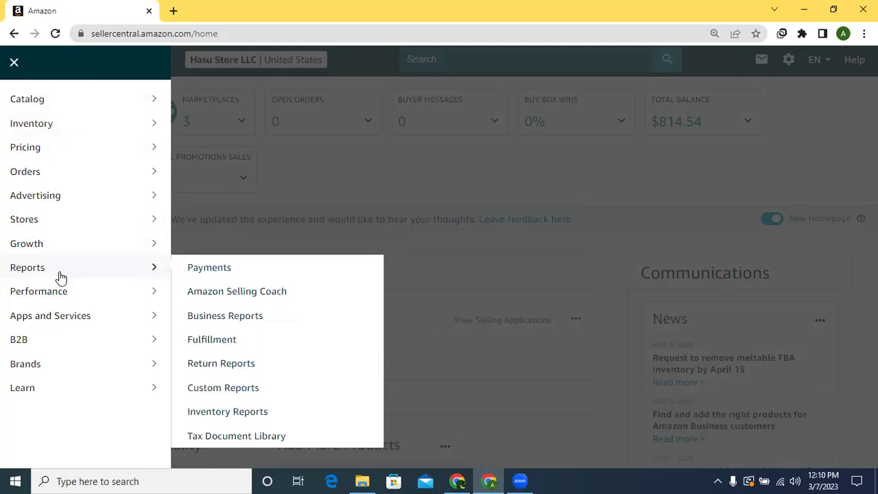
left_click(204, 270)
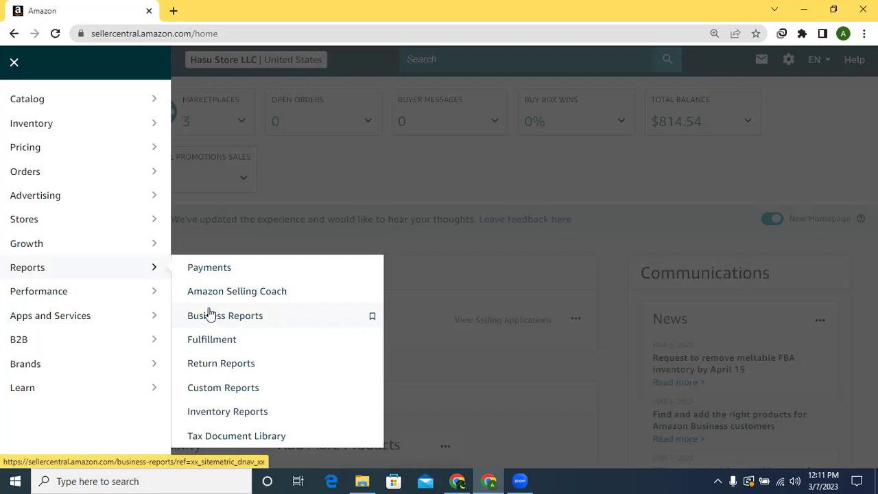
left_click(222, 275)
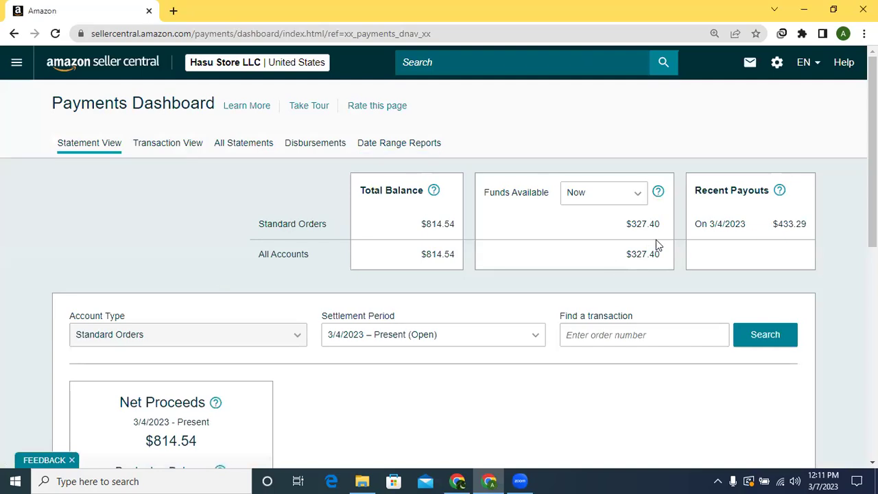
Set Funds Available to At Settlement End and examine the available amounts and the recent payout.
left_click(639, 198)
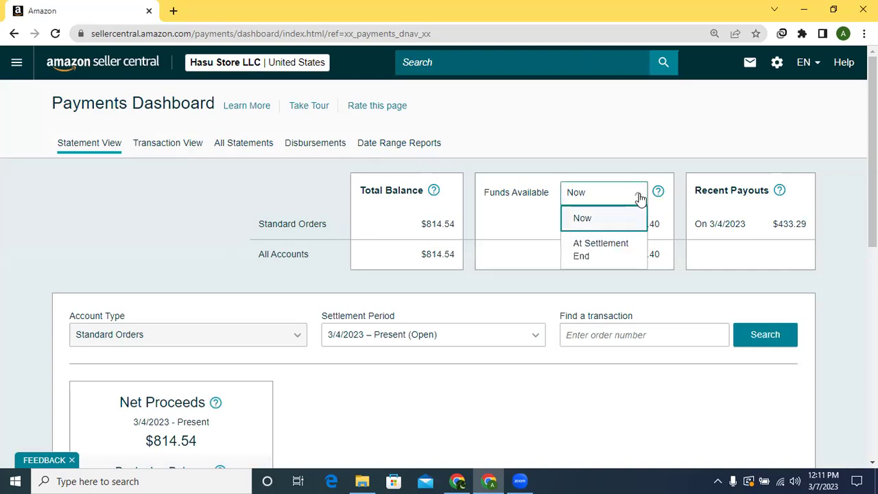
left_click(594, 248)
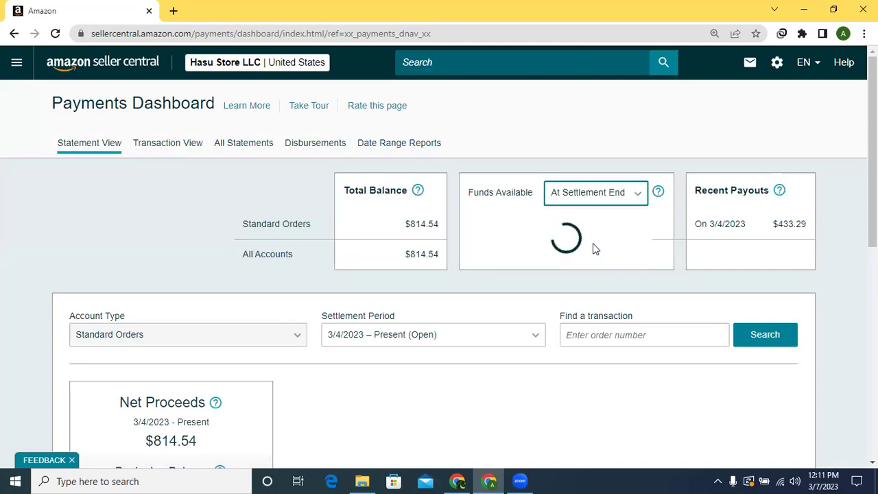
left_click_drag(625, 227, 662, 227)
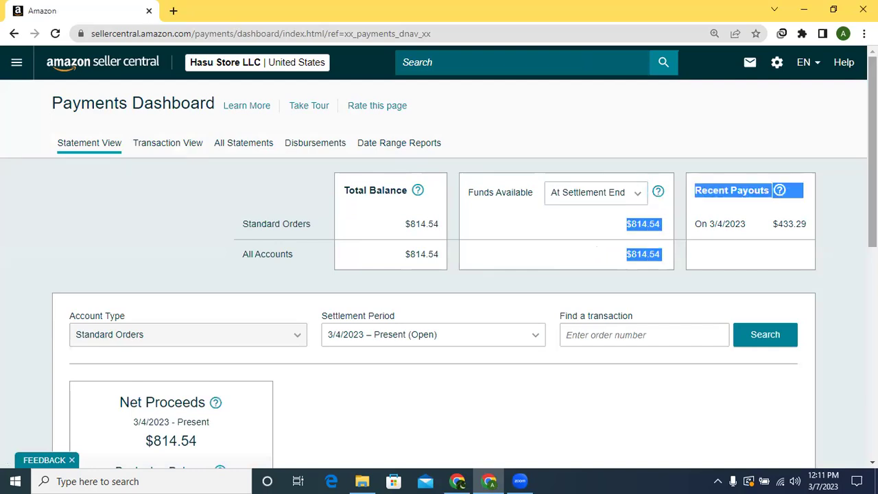
left_click(813, 253)
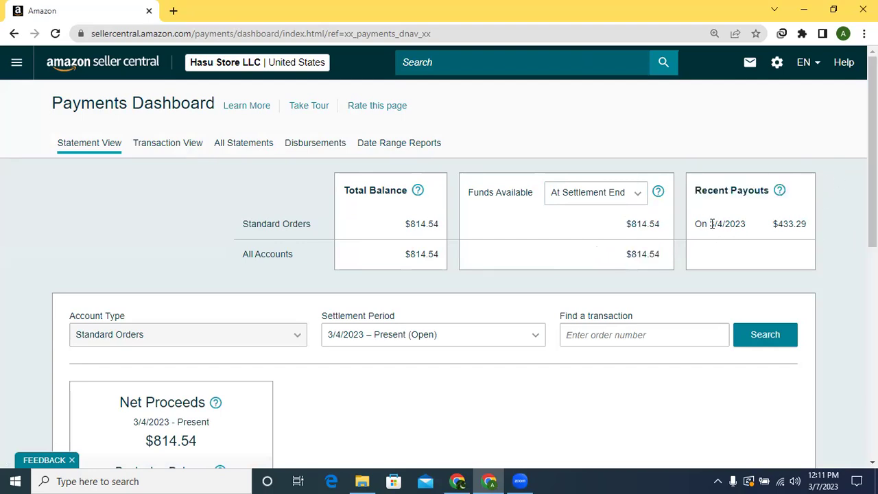
left_click_drag(711, 224, 814, 226)
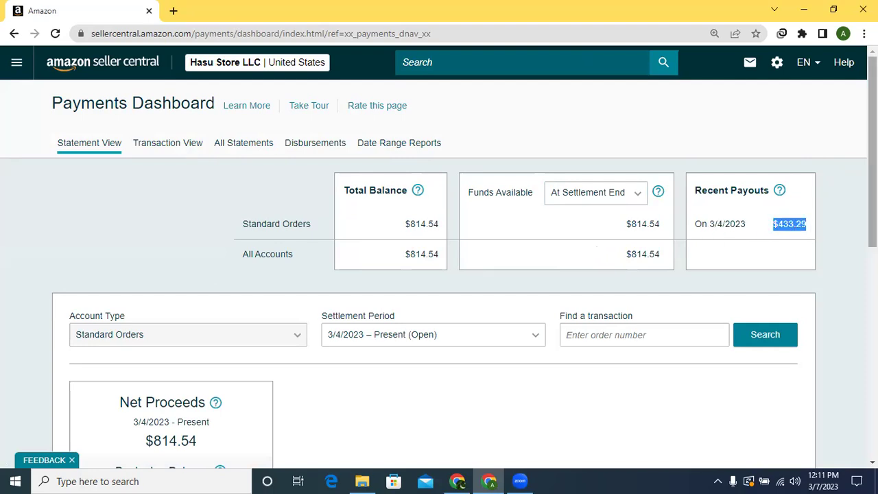
Examine the net proceeds breakdown and the amount and start date of the scheduled transfer in the statement.
scroll(813, 225, "down", 5)
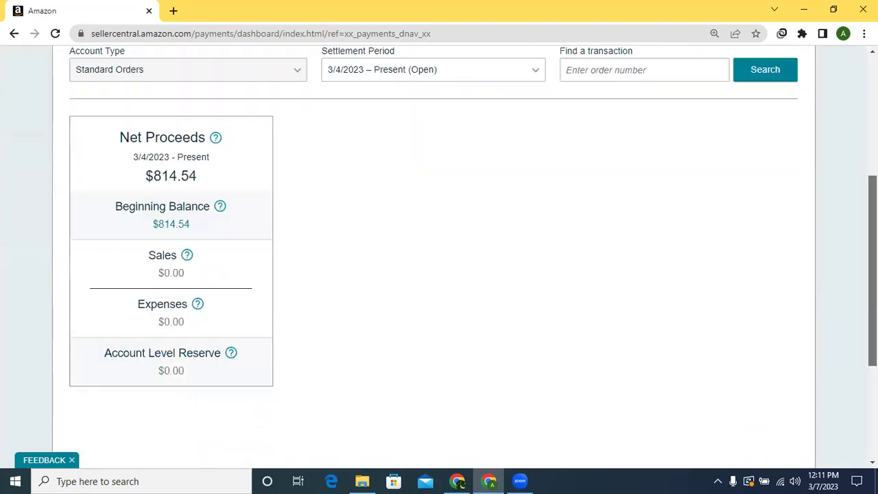
scroll(439, 259, "down", 1)
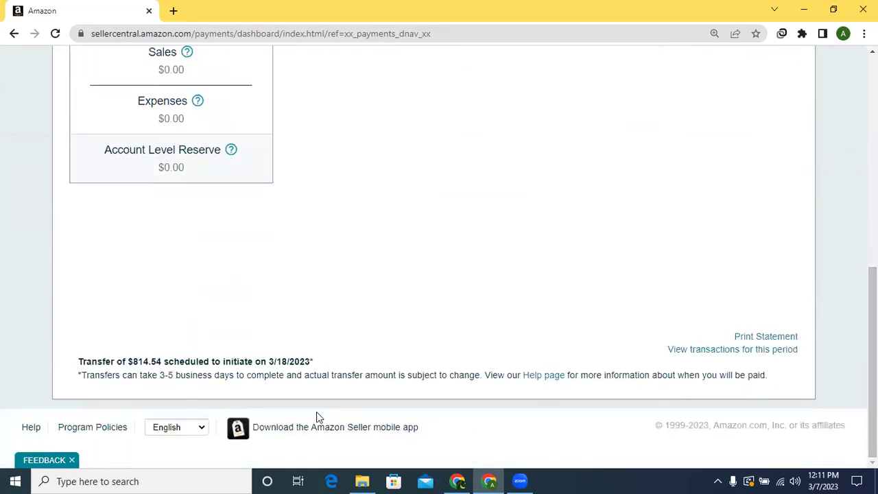
left_click_drag(268, 358, 320, 361)
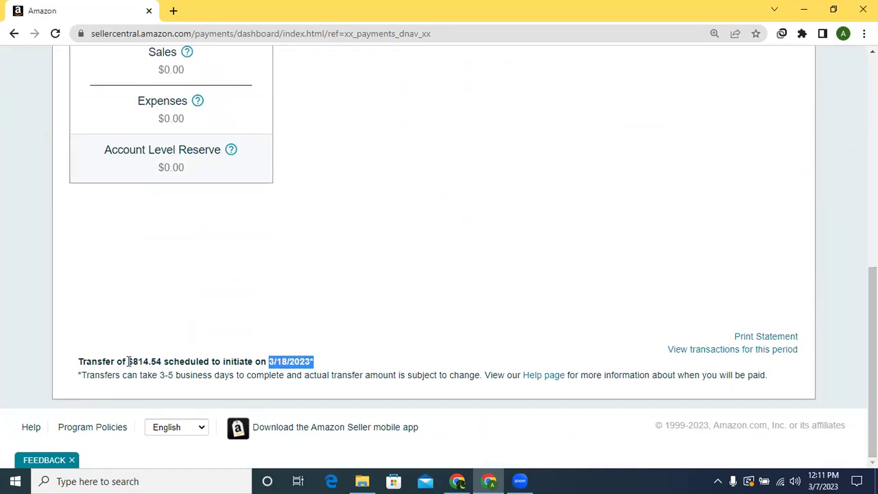
left_click_drag(130, 361, 162, 361)
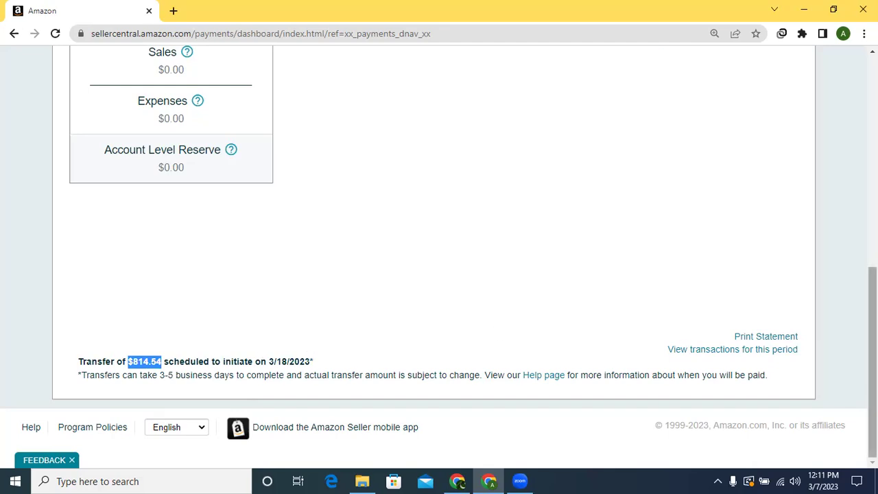
scroll(873, 301, "up", 1)
scroll(873, 302, "up", 3)
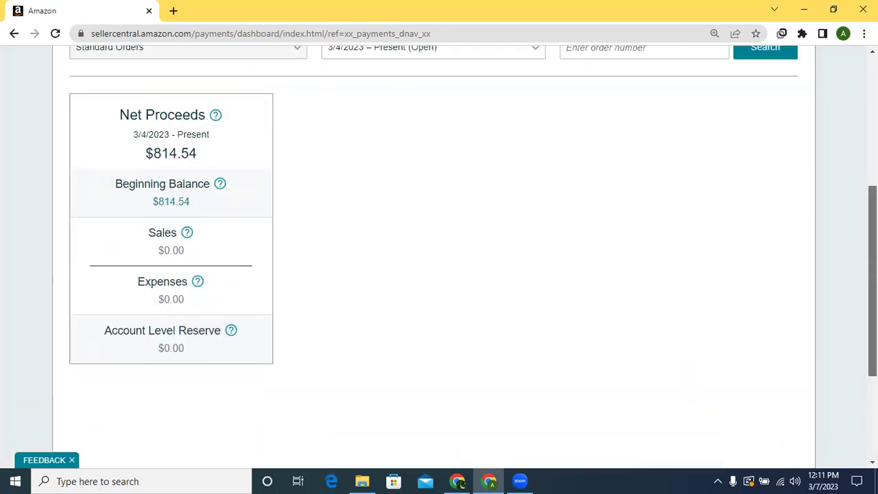
scroll(873, 301, "up", 1)
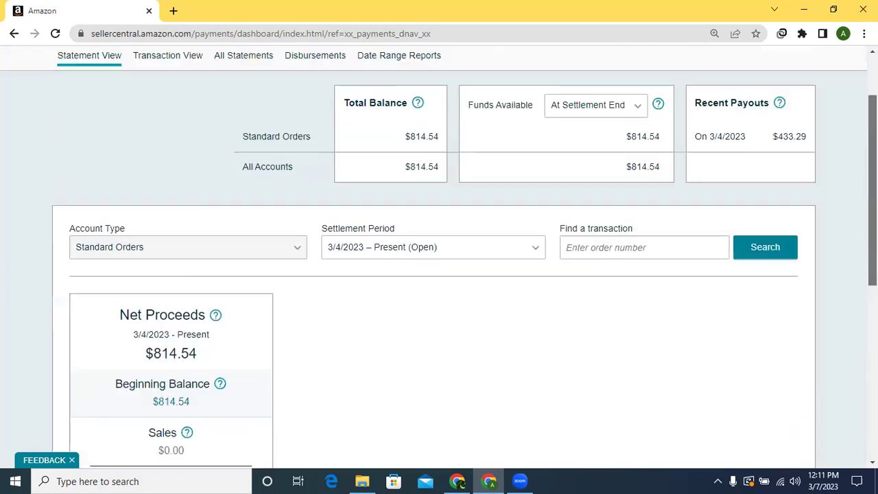
scroll(853, 102, "up", 1)
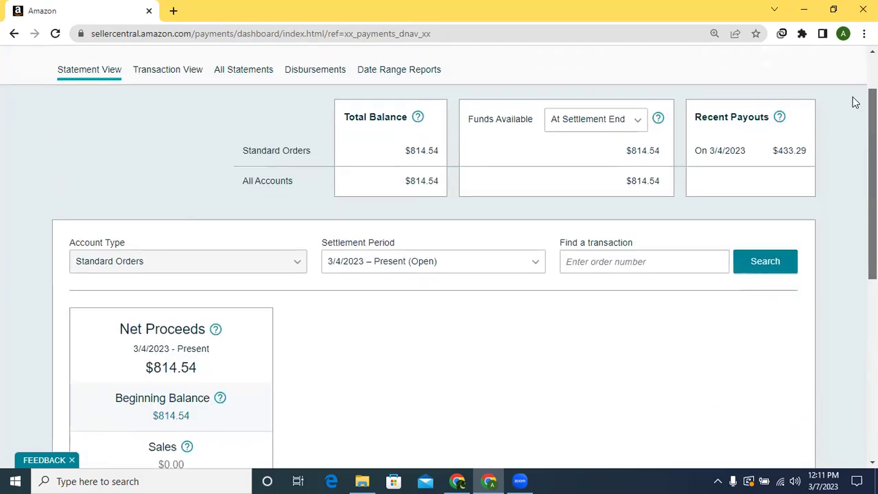
scroll(491, 211, "up", 1)
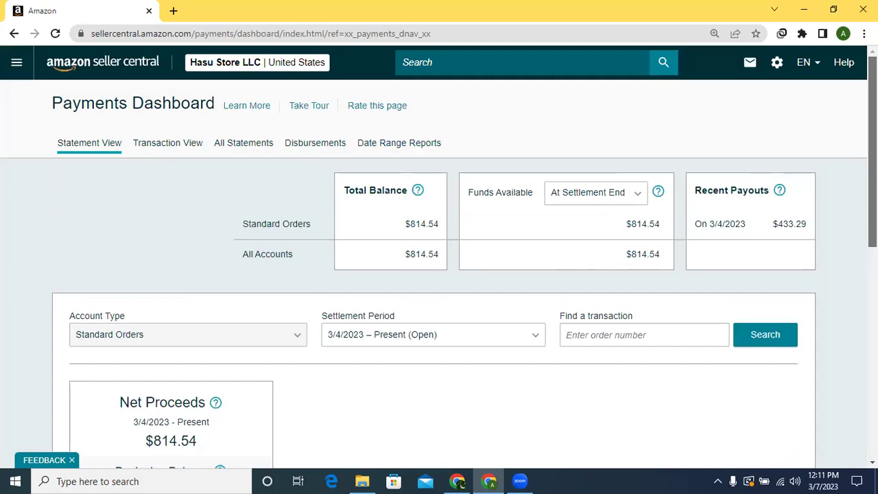
Open the Transaction View and look through the listed transactions with their product charges, Amazon fees and totals.
left_click(168, 143)
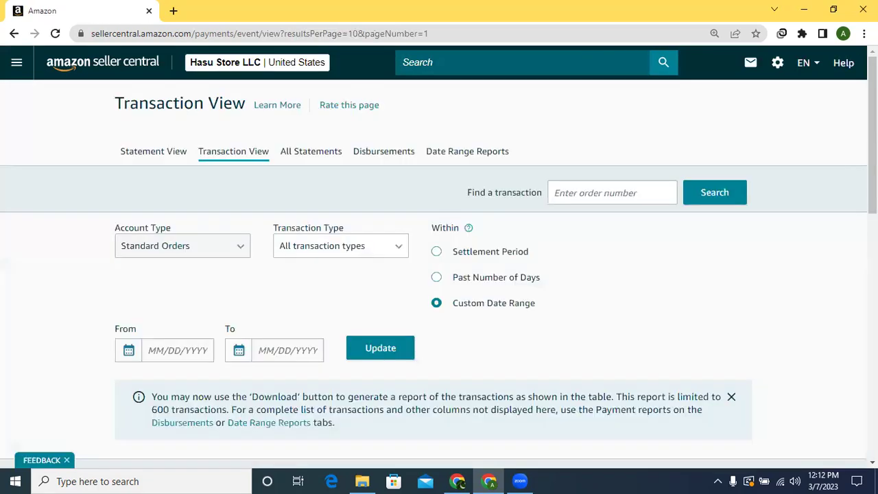
scroll(439, 257, "down", 4)
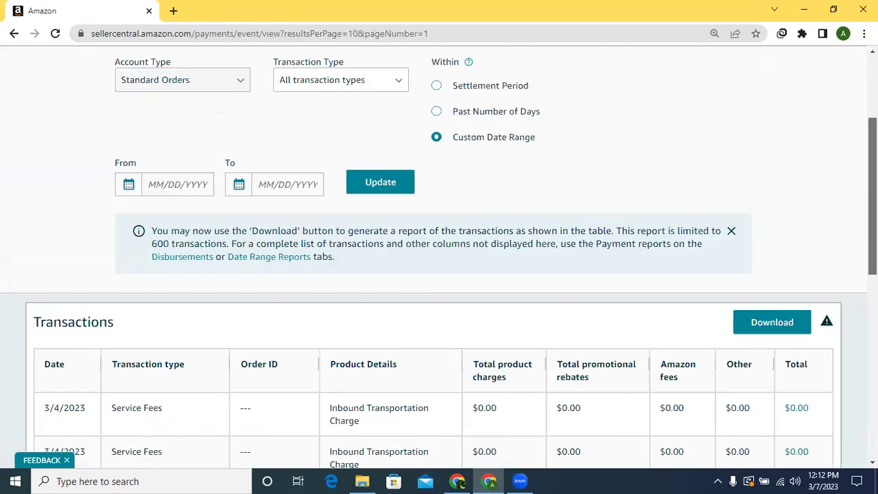
scroll(439, 257, "down", 2)
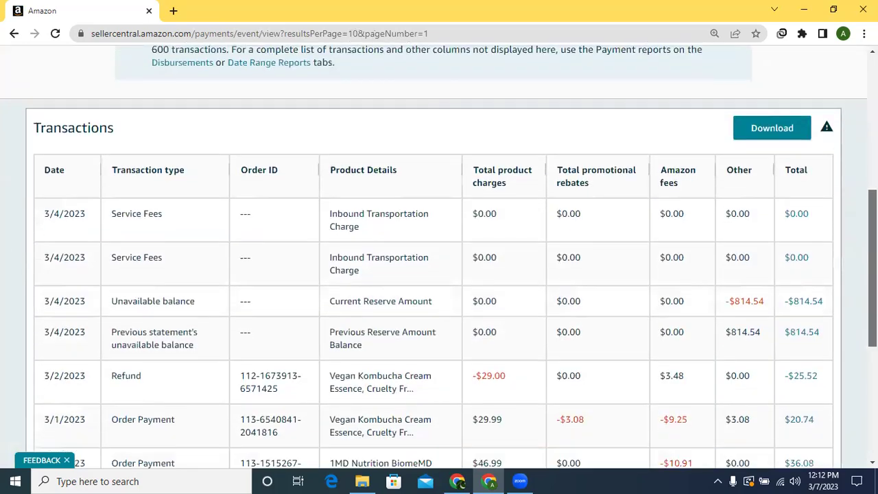
scroll(439, 257, "down", 1)
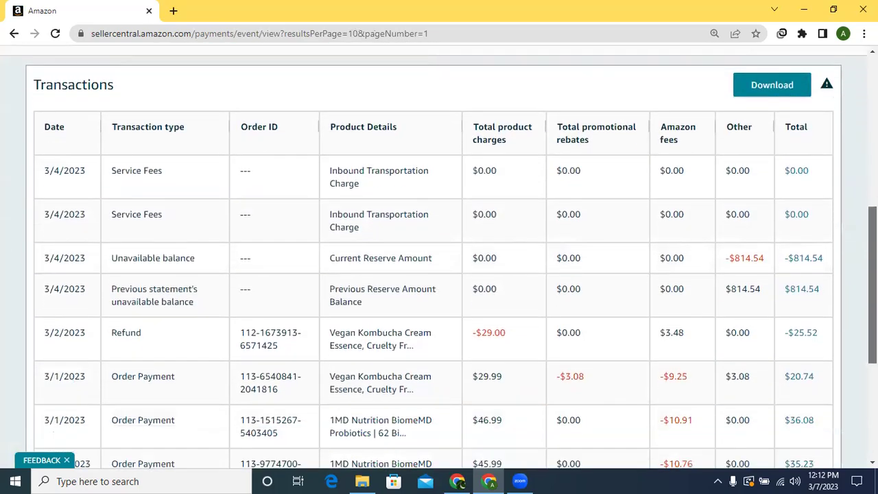
scroll(439, 258, "down", 3)
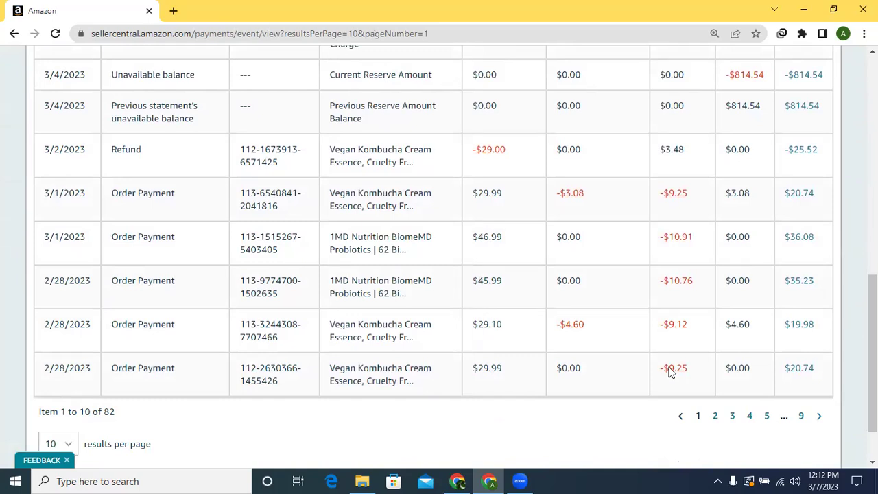
scroll(439, 257, "up", 3)
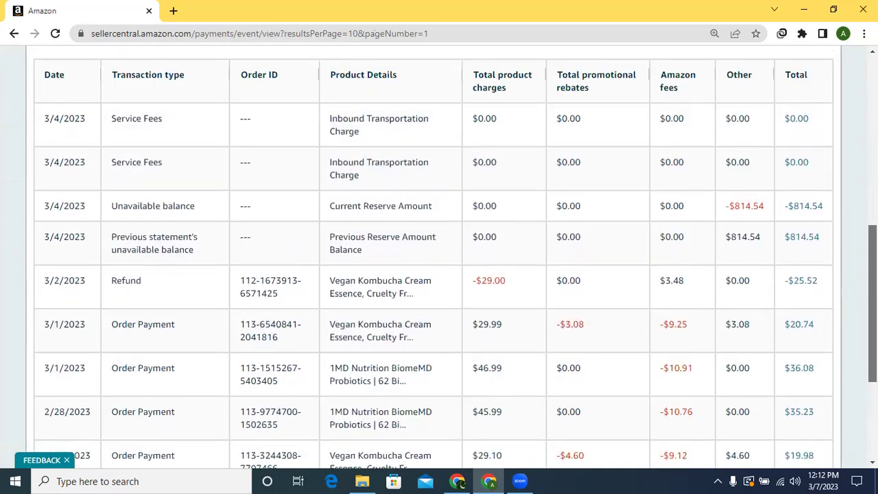
scroll(762, 213, "up", 1)
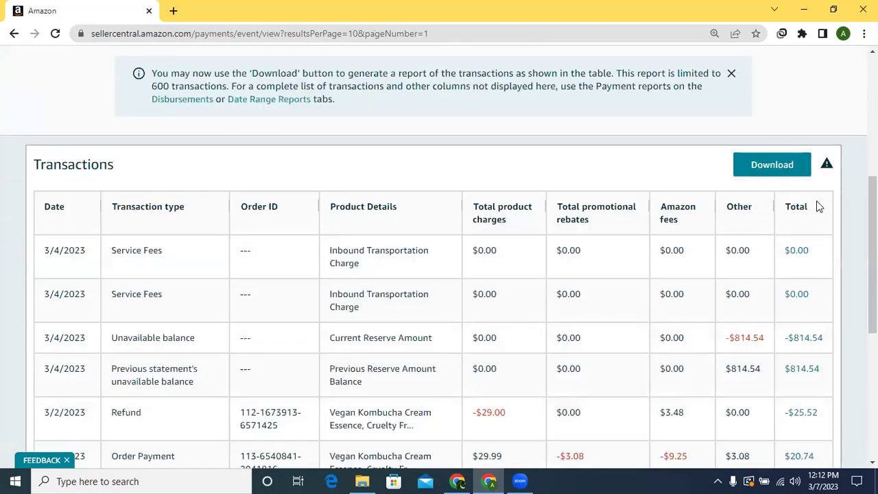
Filter the transactions to the custom date range from 02/01/2023 to 03/07/2023 and update the list.
scroll(439, 255, "up", 2)
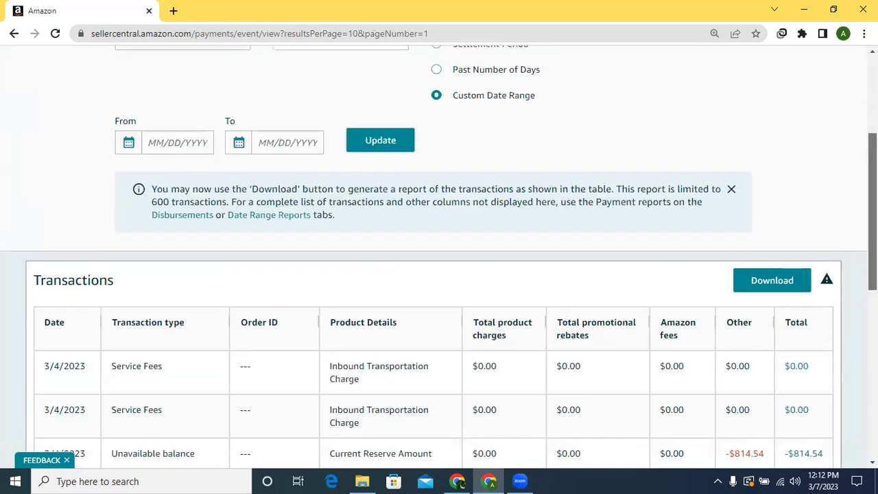
left_click(131, 148)
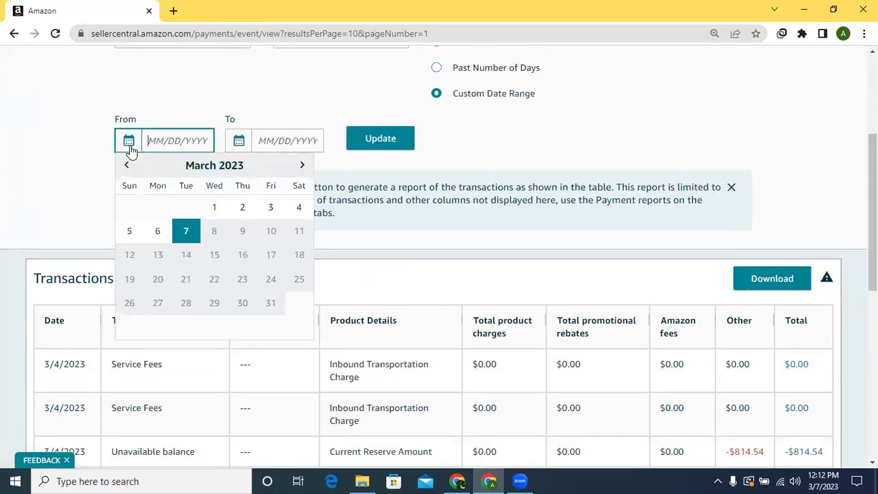
left_click(127, 168)
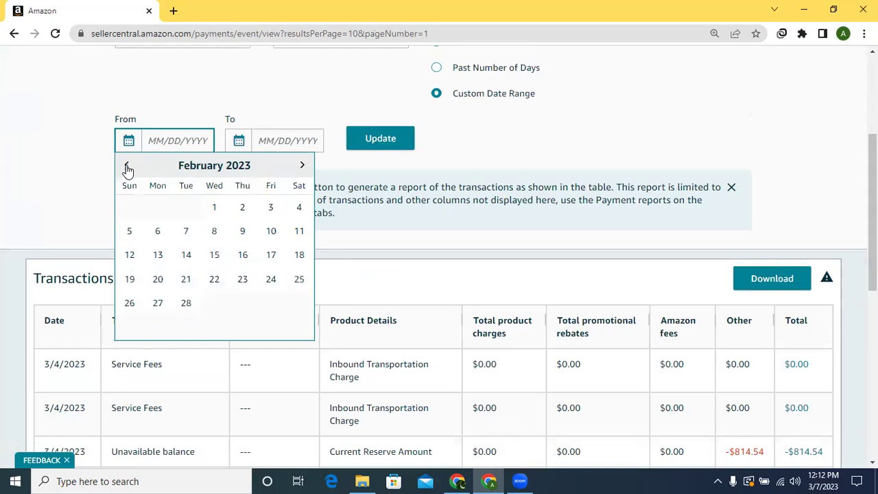
left_click(215, 208)
left_click(276, 146)
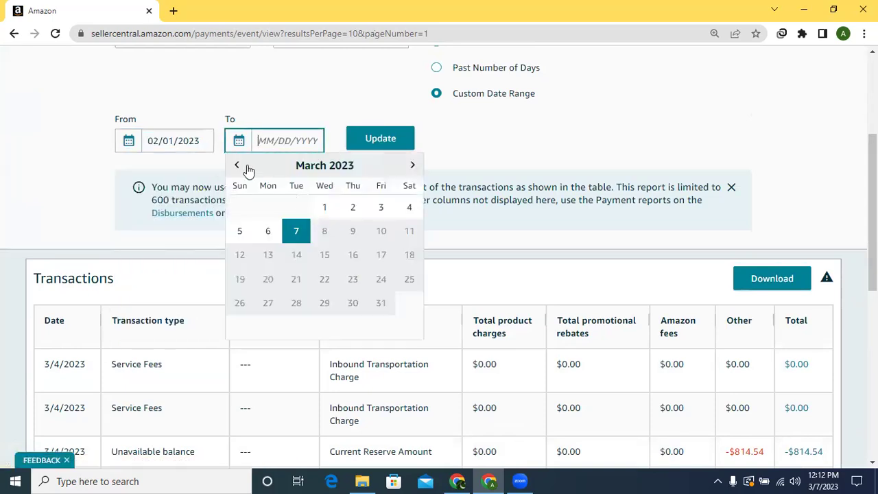
left_click(236, 166)
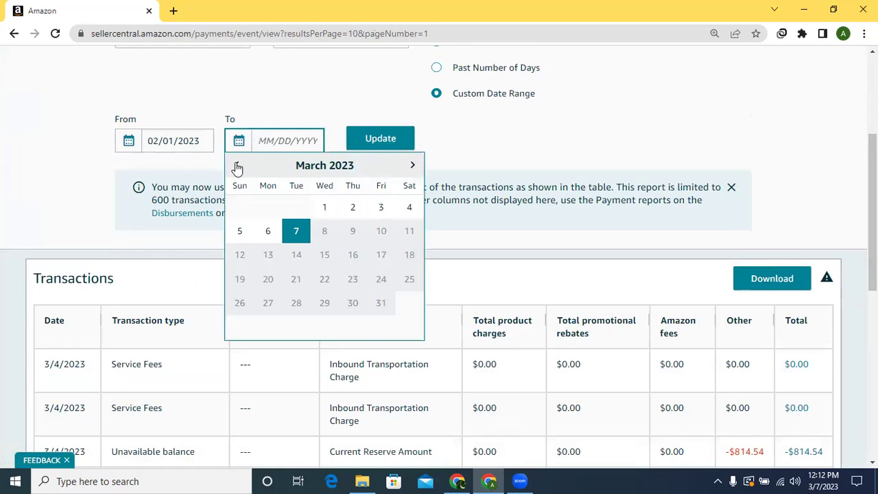
left_click(412, 167)
left_click(298, 231)
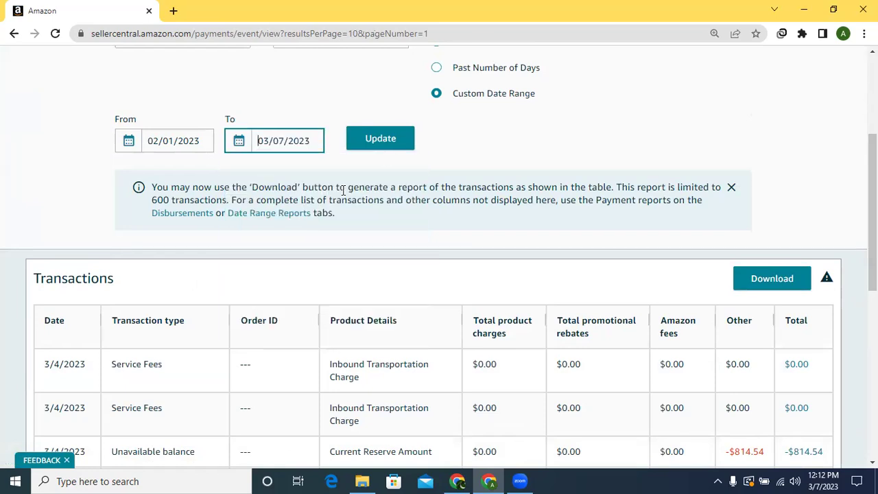
left_click(389, 151)
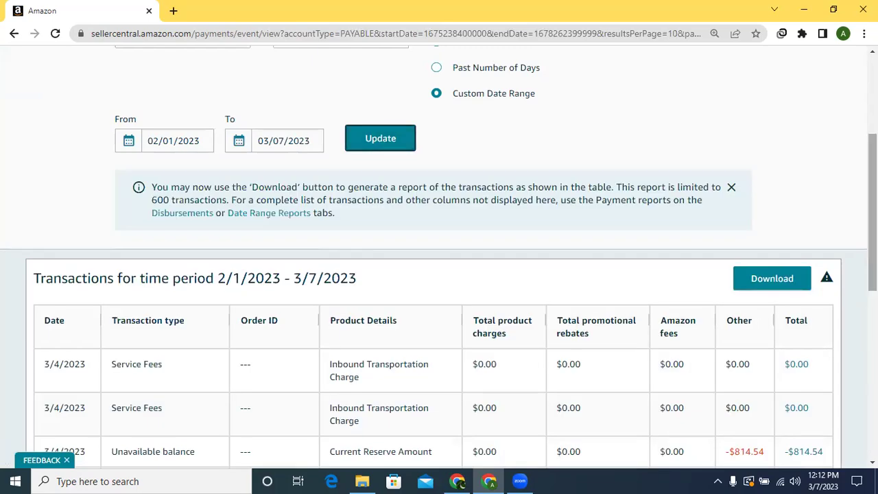
Look through the first page of transactions for the chosen period, including product charges, Amazon fees and totals.
scroll(439, 256, "down", 3)
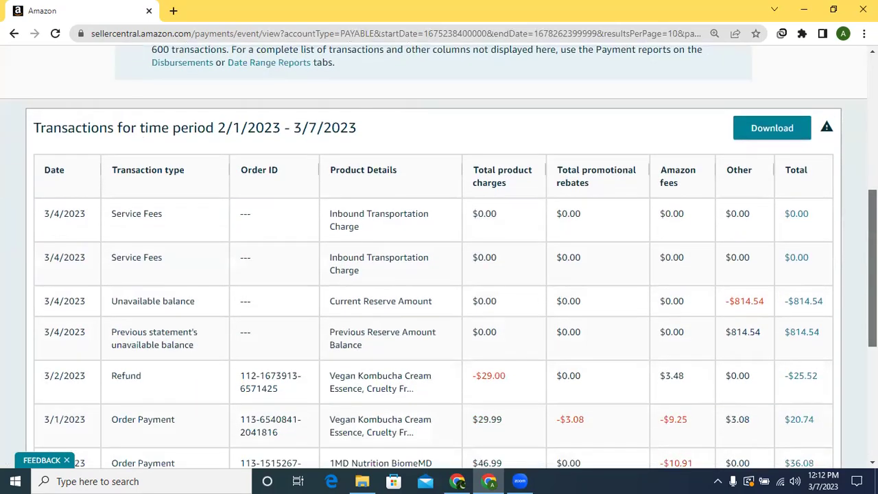
scroll(803, 246, "down", 1)
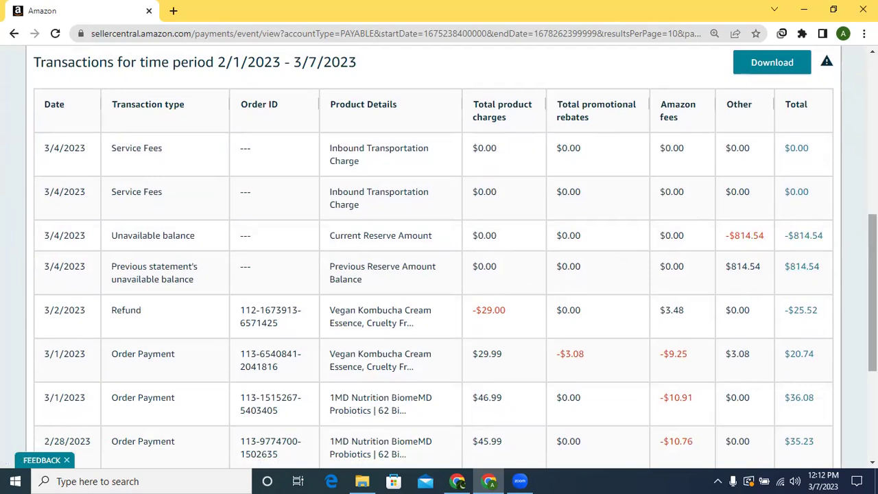
scroll(825, 271, "down", 1)
scroll(812, 231, "down", 3)
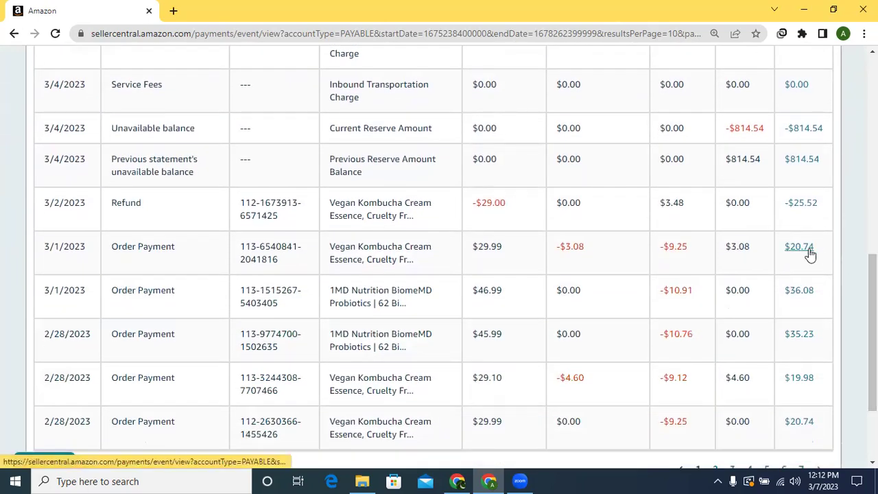
scroll(806, 252, "down", 2)
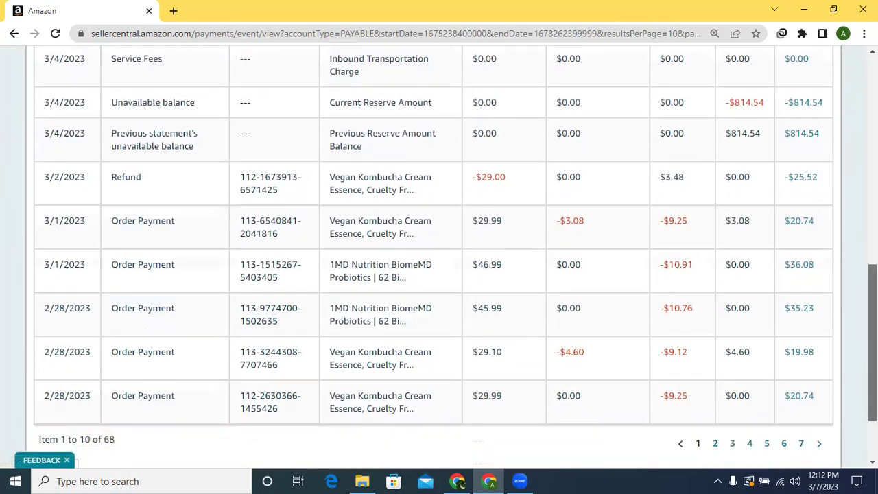
scroll(713, 356, "down", 2)
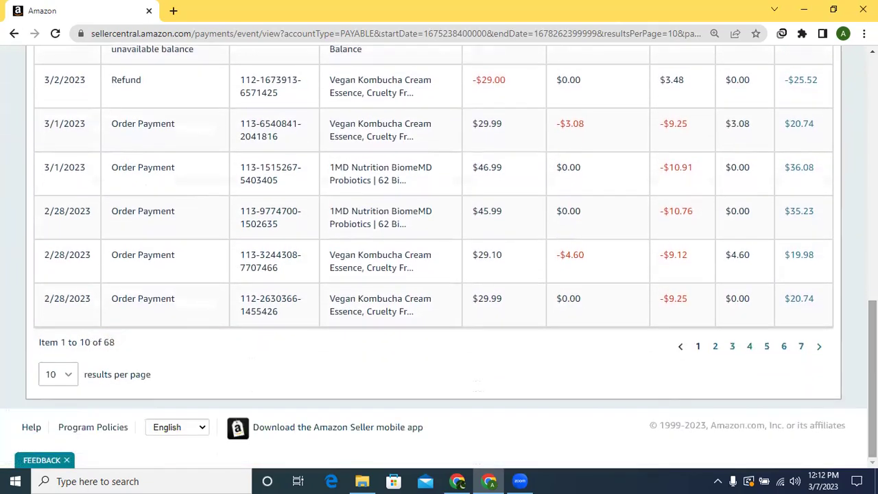
Open page 2 of the transactions and look through its order payments and their totals.
left_click(714, 350)
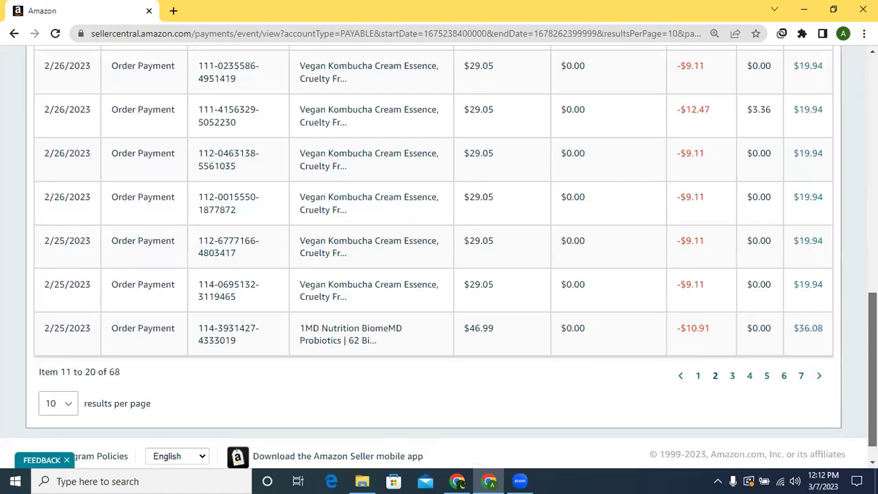
scroll(848, 256, "up", 5)
right_click(848, 257)
scroll(813, 78, "down", 2)
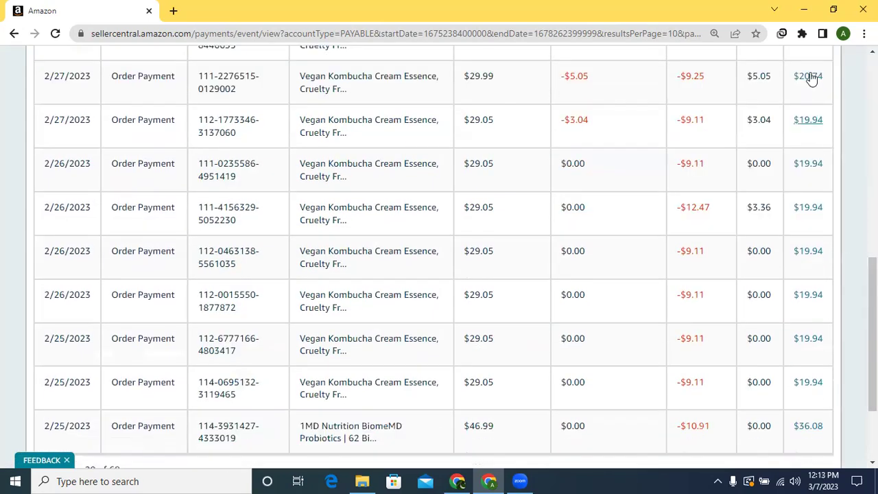
scroll(440, 274, "up", 4)
scroll(440, 274, "down", 2)
scroll(439, 254, "down", 3)
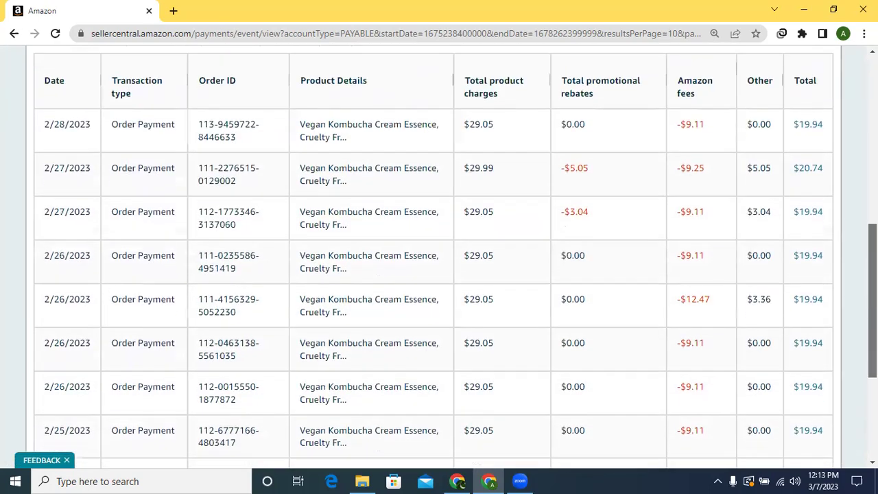
scroll(439, 254, "down", 1)
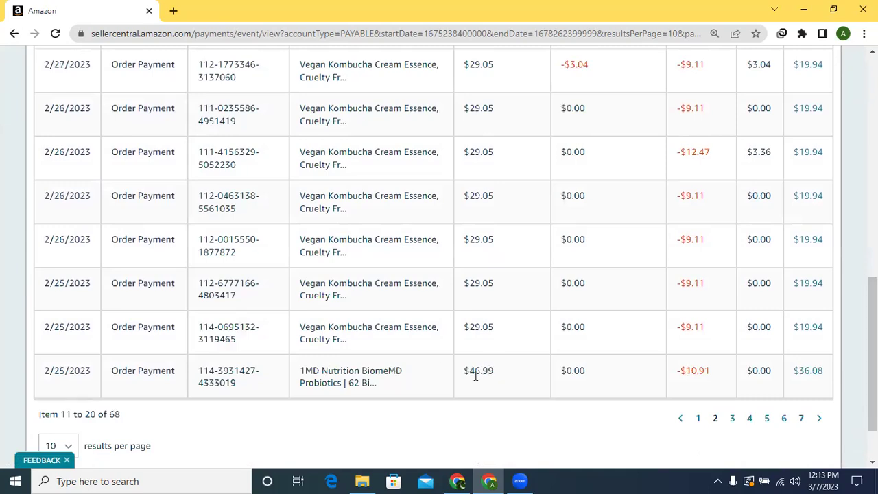
Increase the browser's page zoom to enlarge the transactions table.
left_click_drag(467, 371, 498, 373)
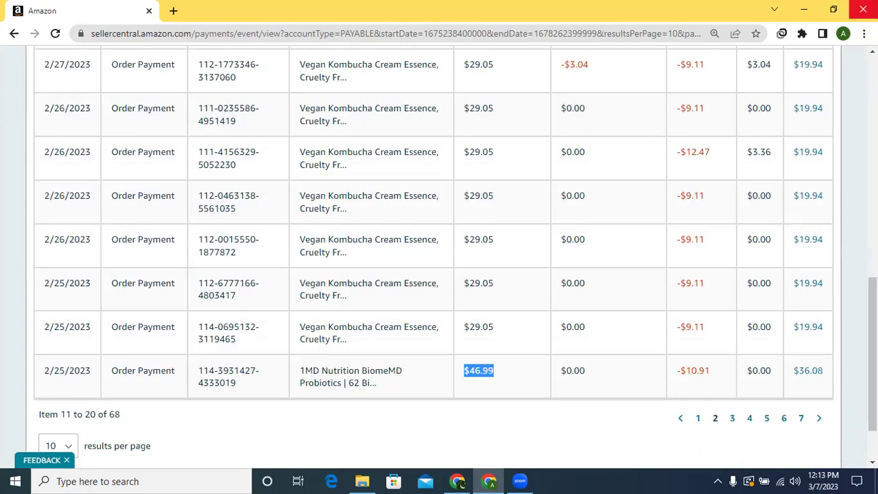
left_click(864, 33)
left_click(825, 153)
left_click(825, 153)
left_click(834, 306)
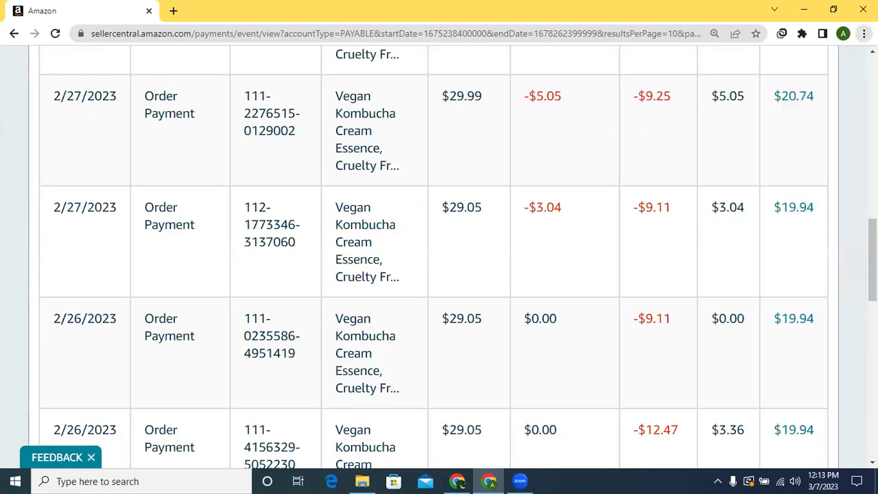
Examine the date, product charges, Amazon fees and total of the 1MD Nutrition BiomeMD Probiotics order ending page 2.
scroll(834, 307, "down", 3)
scroll(439, 259, "down", 5)
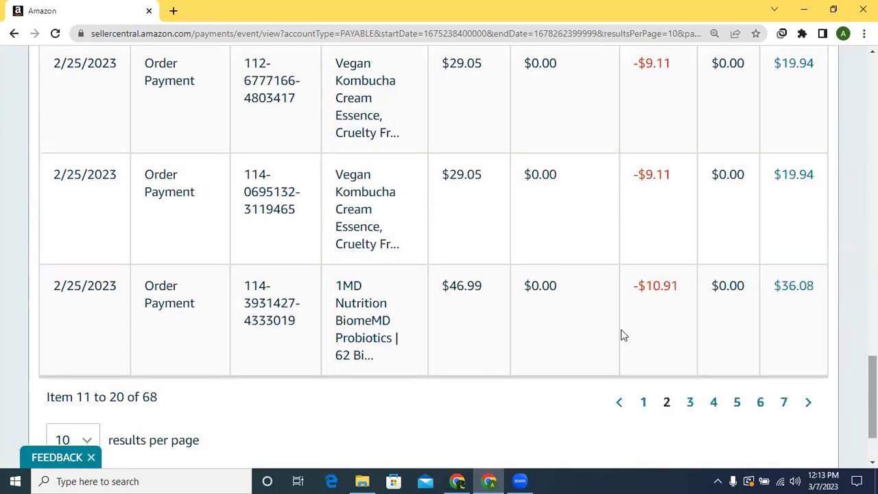
left_click_drag(54, 286, 125, 288)
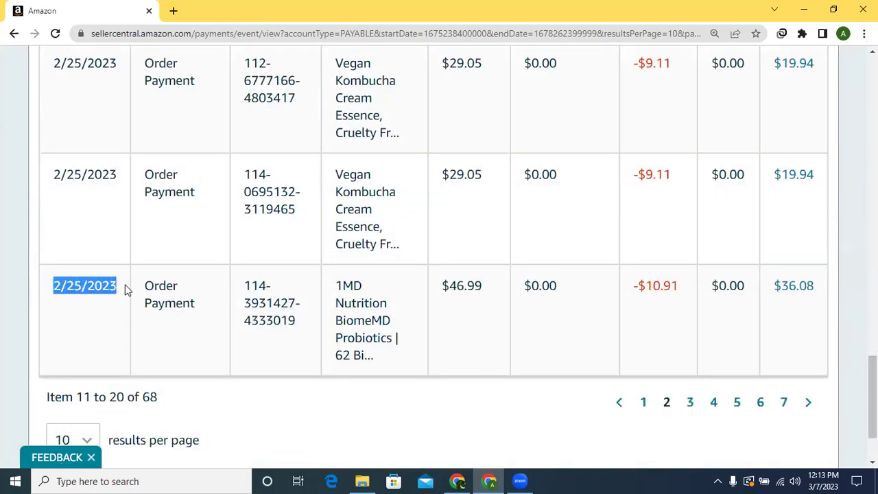
left_click_drag(442, 285, 483, 289)
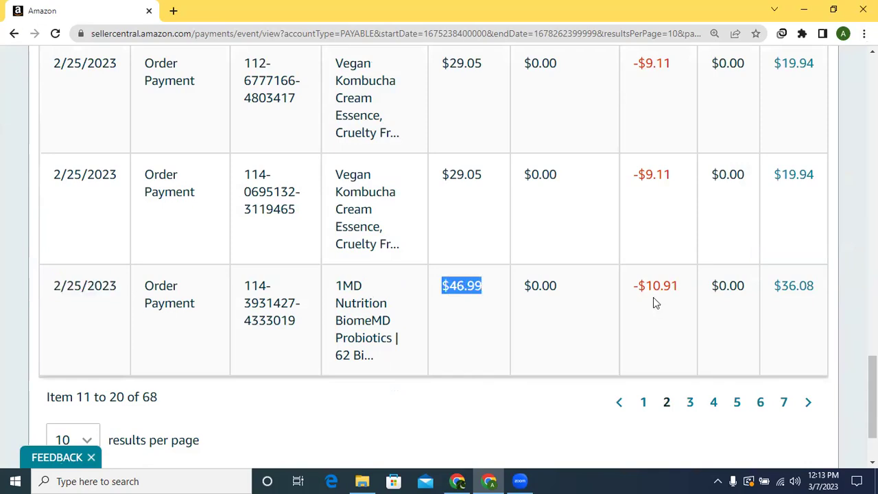
left_click_drag(632, 286, 682, 296)
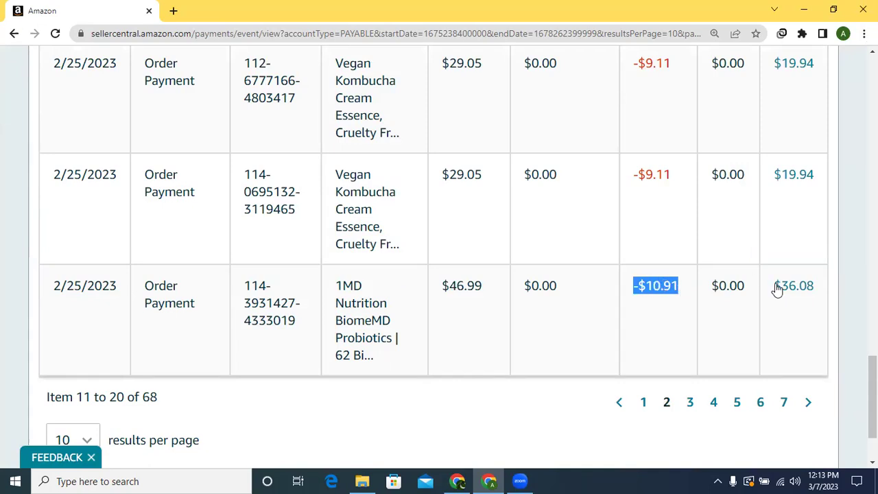
left_click_drag(770, 285, 819, 286)
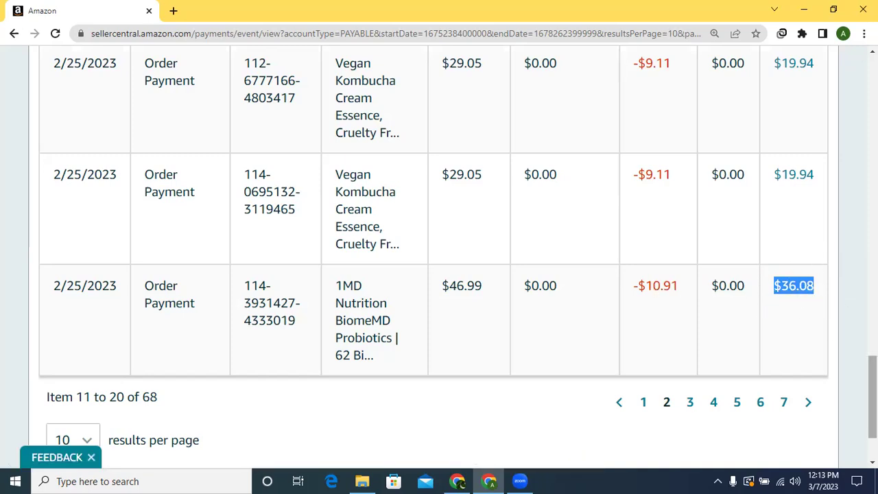
Review the remaining page 2 order payments against the table's column headings.
scroll(439, 254, "up", 1)
scroll(439, 257, "up", 1)
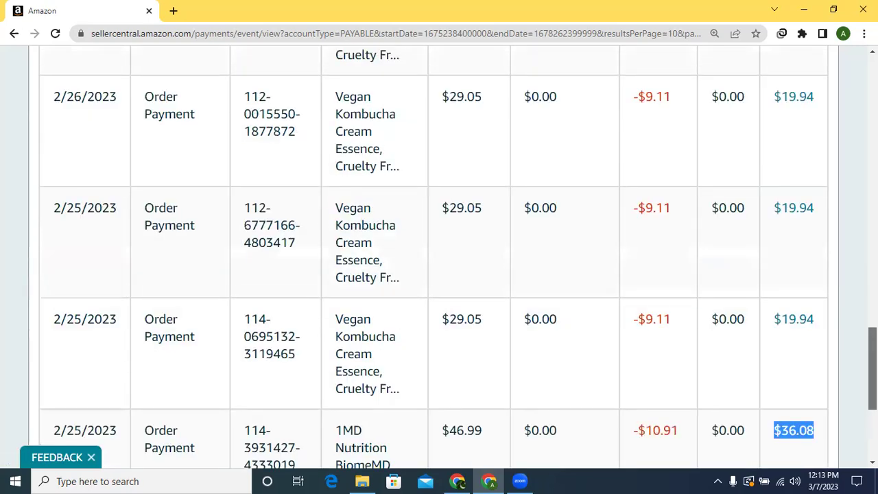
scroll(439, 257, "up", 5)
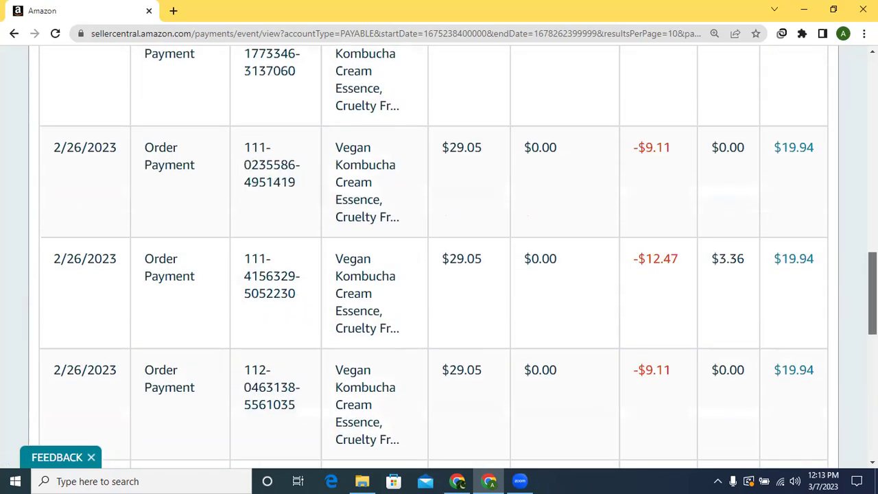
scroll(439, 257, "up", 2)
scroll(440, 257, "down", 1)
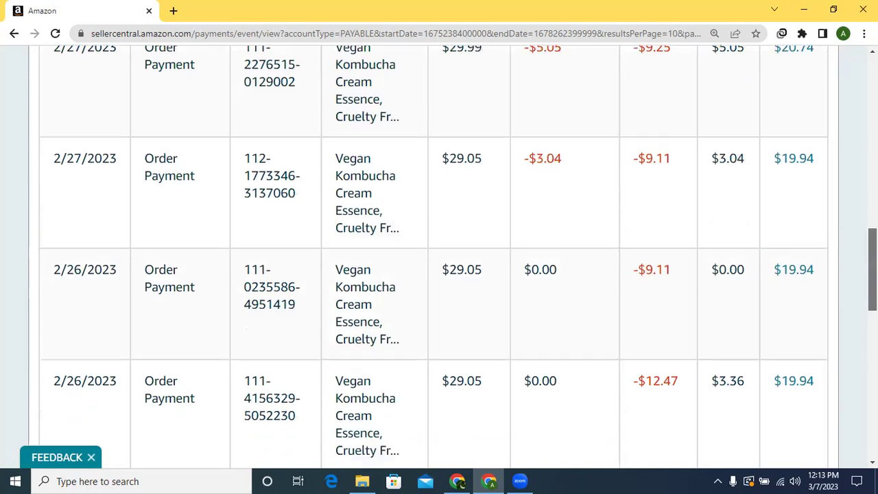
scroll(439, 257, "up", 5)
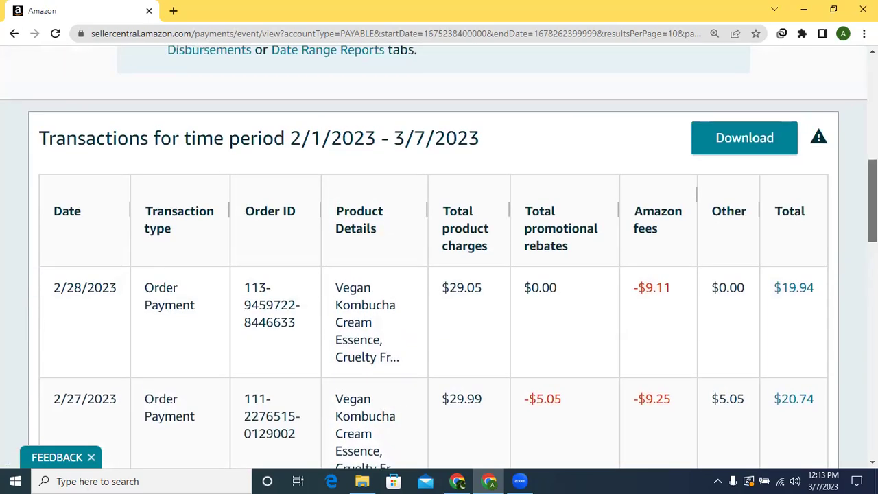
scroll(439, 257, "down", 4)
scroll(440, 257, "down", 10)
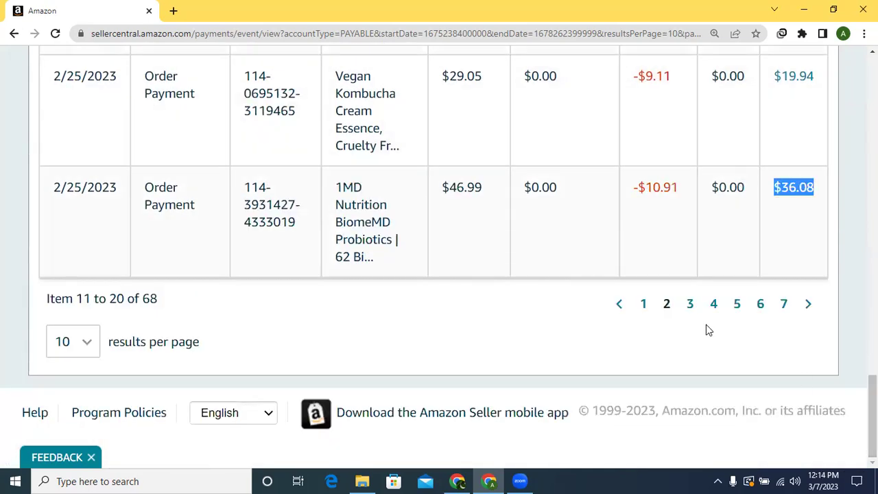
Open page 3 of the transactions and examine the last order's product charges, Amazon fees and total.
left_click(690, 304)
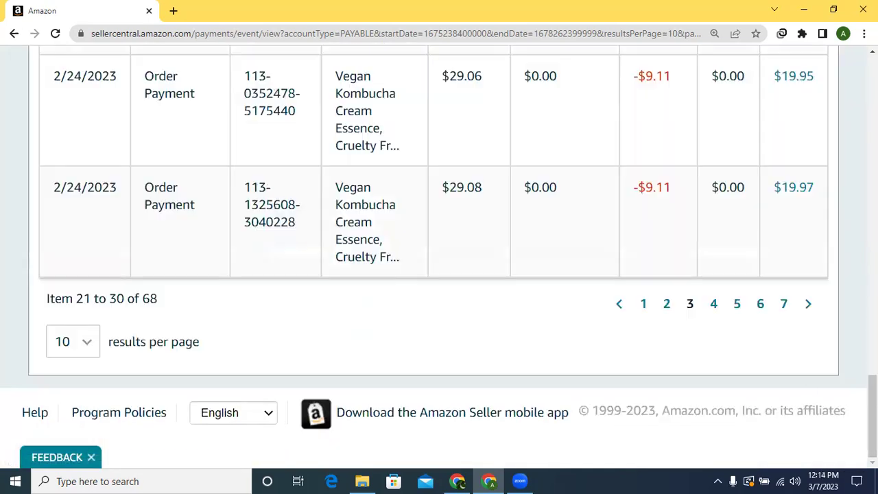
scroll(439, 257, "up", 5)
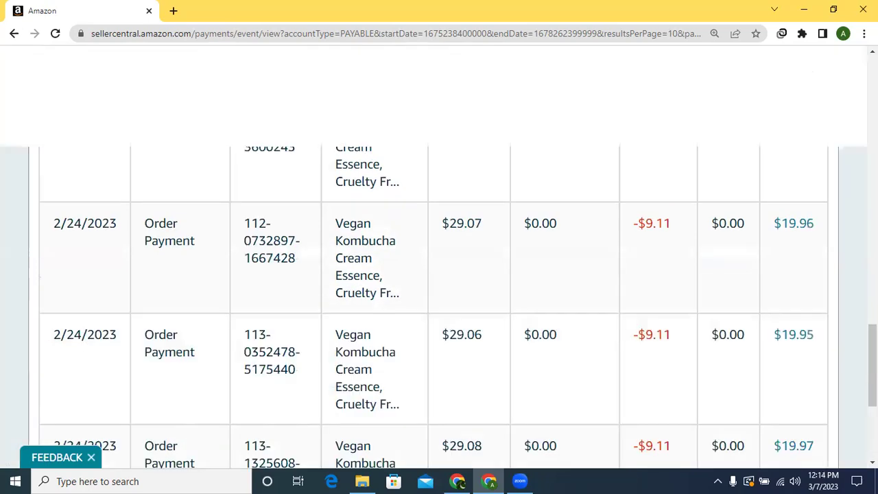
scroll(439, 257, "down", 5)
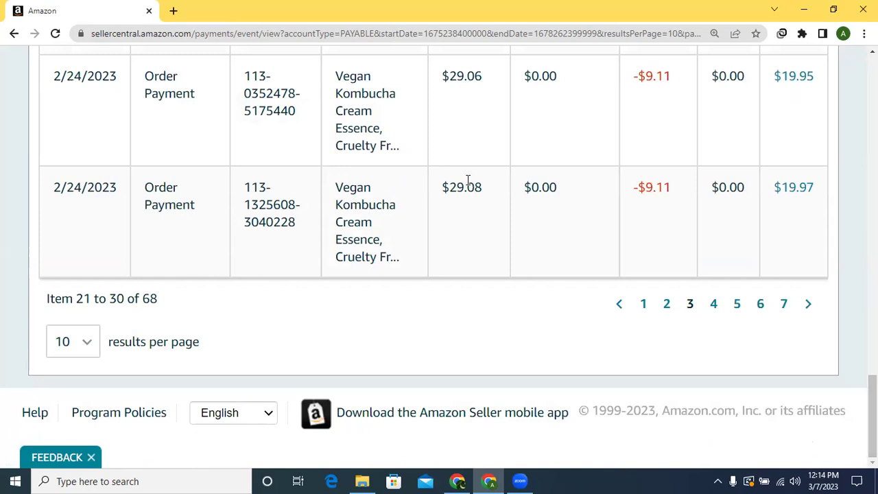
left_click_drag(453, 187, 489, 188)
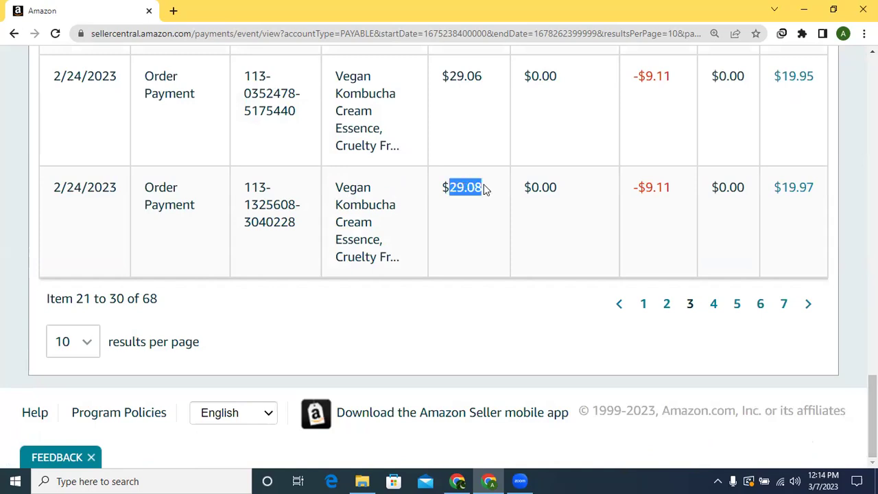
left_click_drag(627, 186, 684, 184)
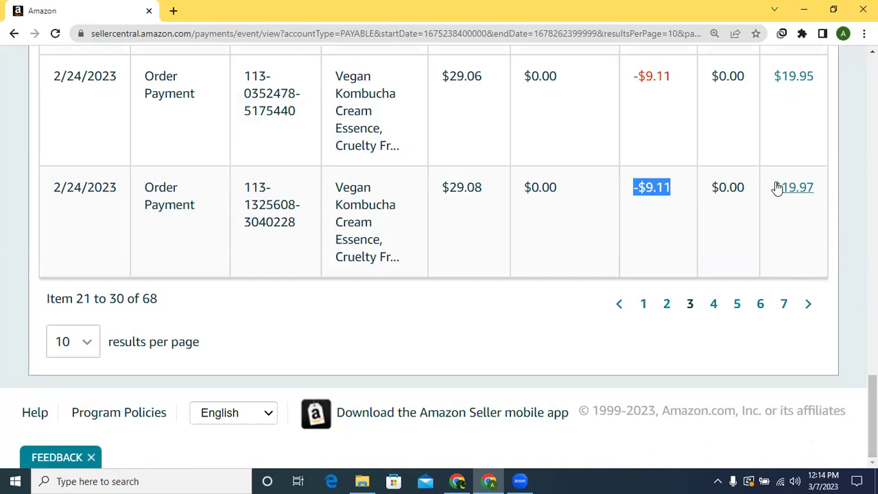
left_click_drag(770, 188, 821, 186)
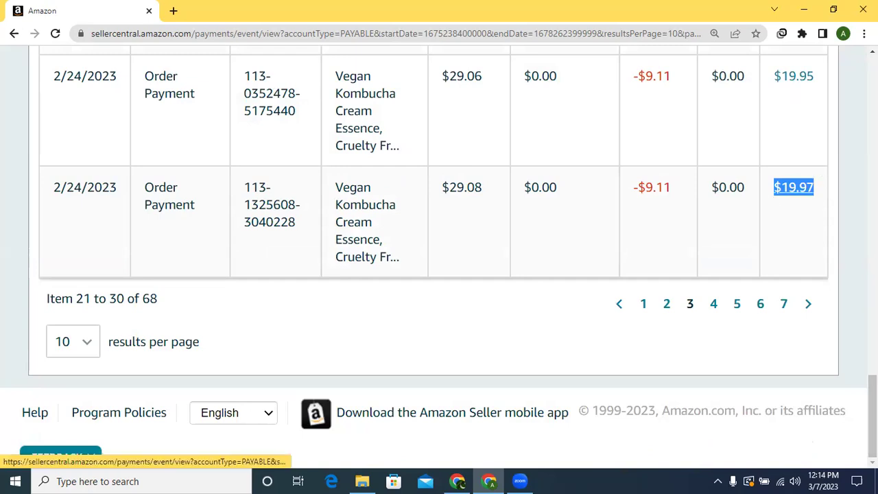
scroll(439, 254, "up", 5)
scroll(439, 253, "up", 5)
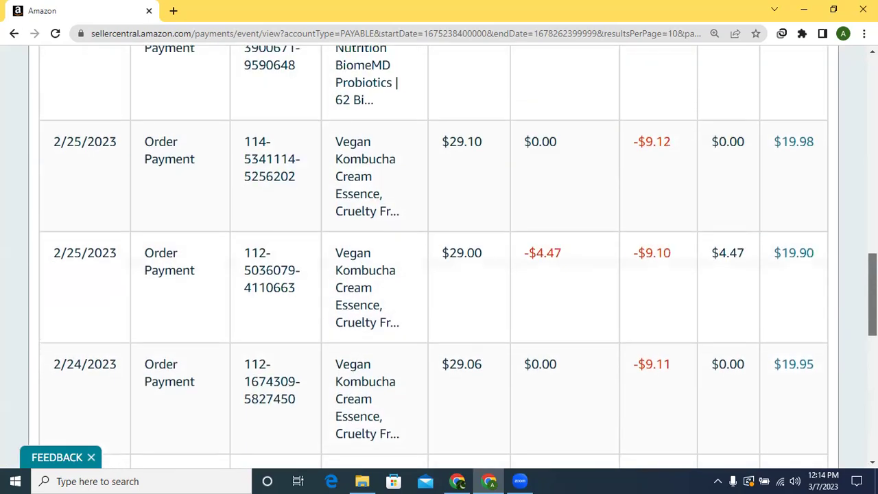
Open the All Statements payments page from Transaction View and reload it.
scroll(439, 253, "up", 6)
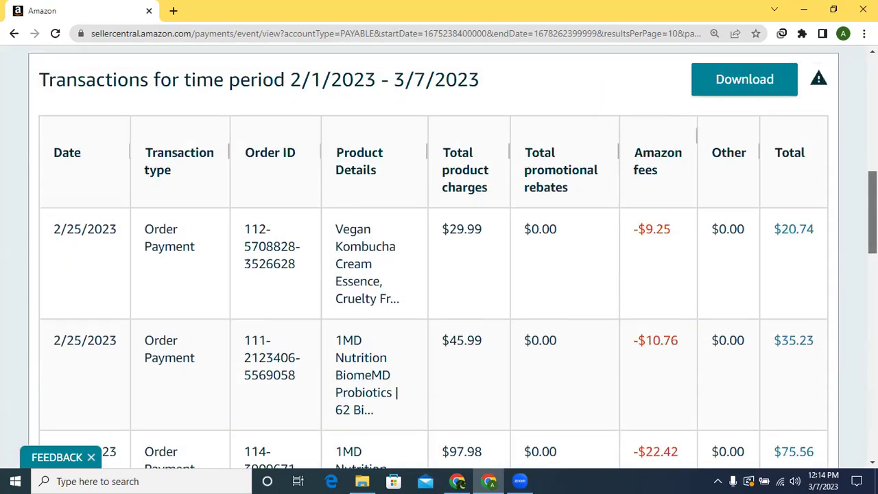
scroll(365, 212, "up", 8)
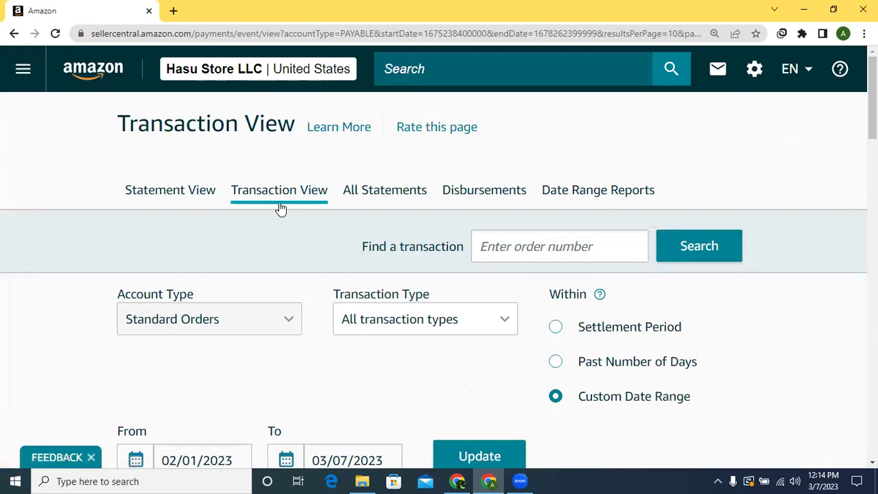
left_click(377, 191)
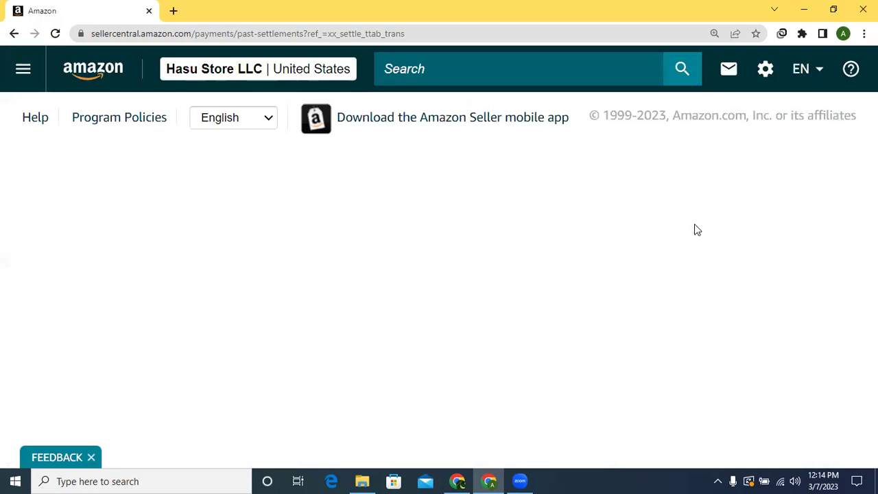
left_click(91, 457)
left_click(55, 33)
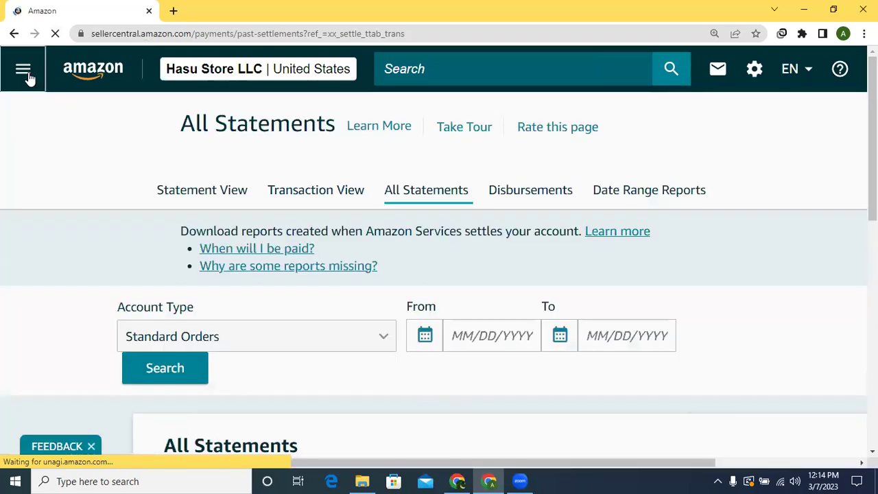
Open the Business Reports sales dashboard and dismiss the notice about inaccurate data.
left_click(28, 77)
mouse_move(118, 348)
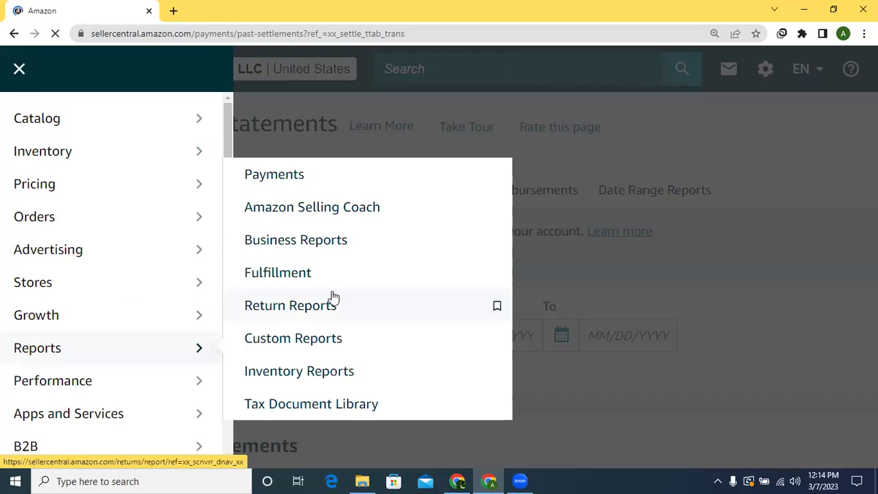
left_click(296, 241)
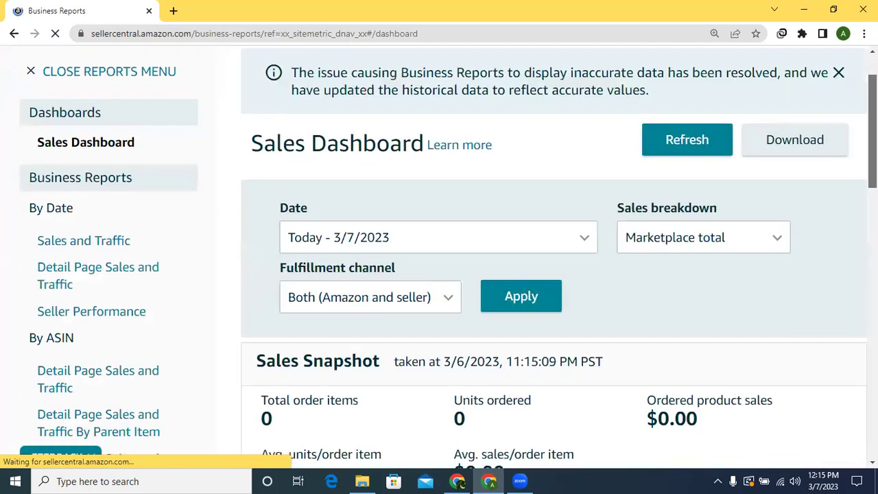
left_click(840, 68)
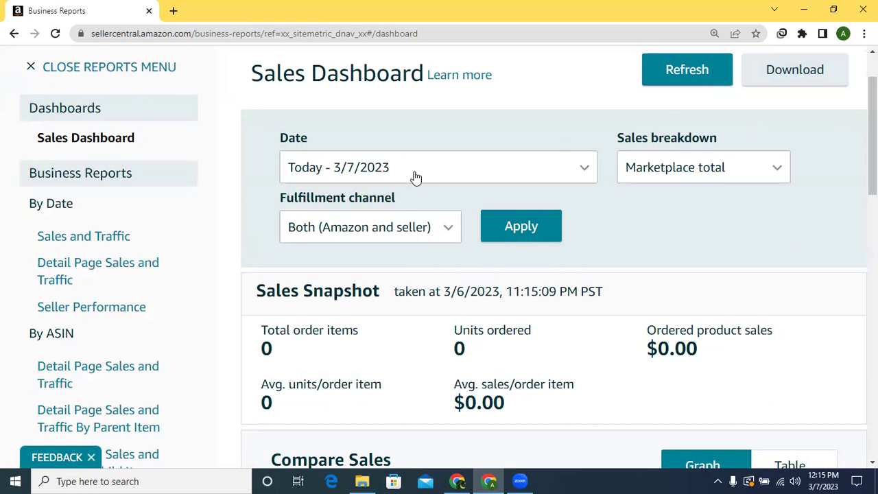
Switch the sales dashboard's date filter to Custom and set the start date to 1/1/2023.
left_click(590, 168)
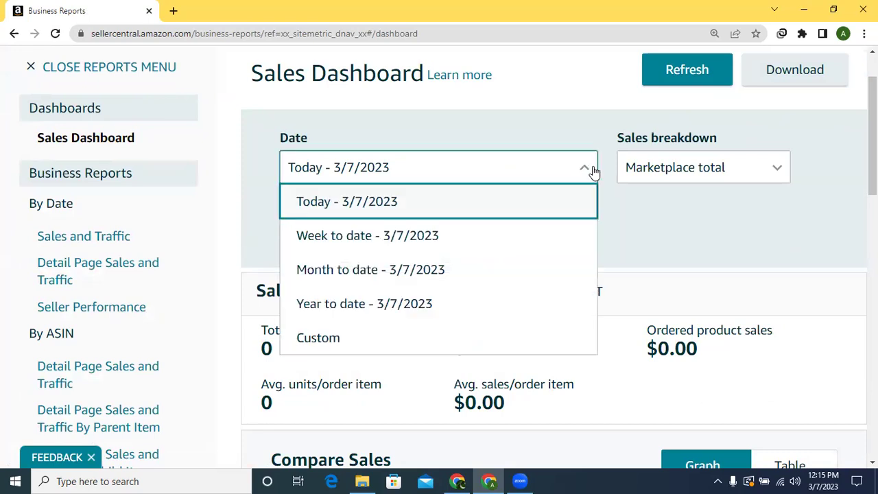
left_click(309, 338)
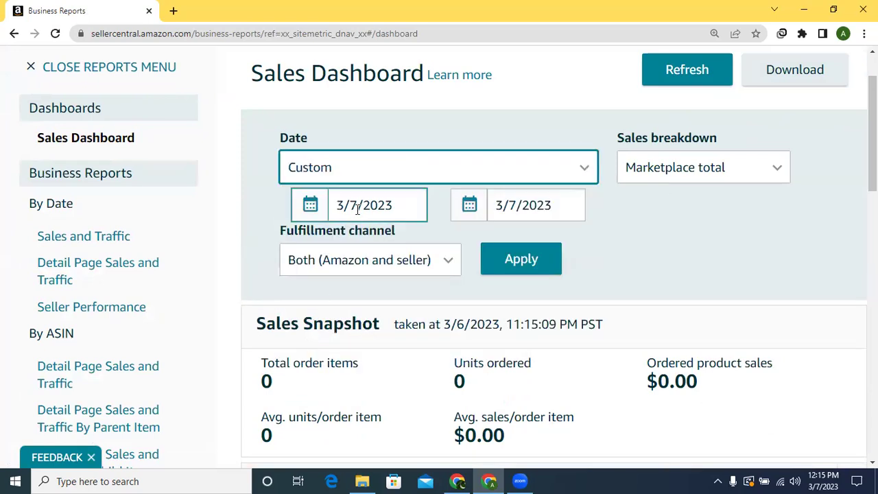
left_click(312, 206)
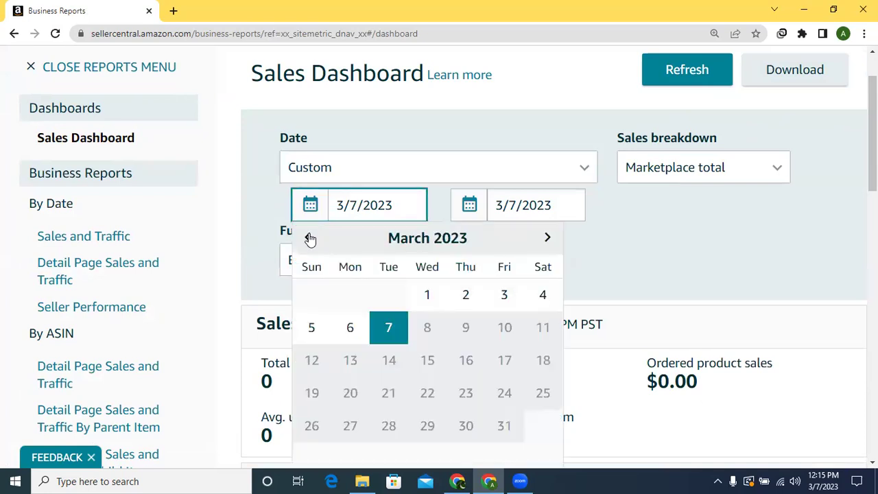
left_click(308, 239)
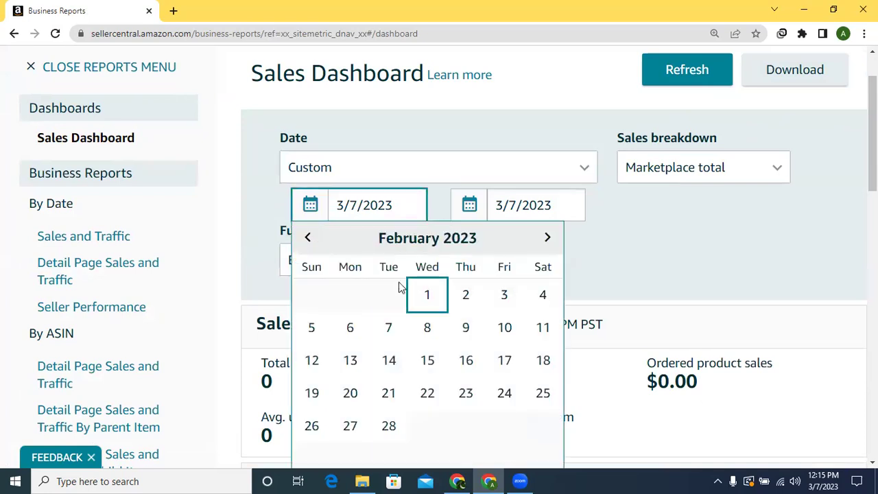
left_click(310, 239)
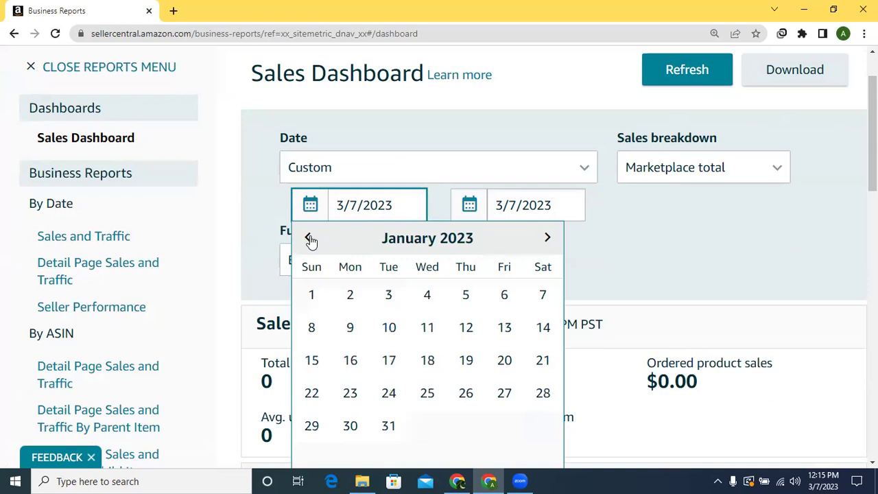
left_click(313, 304)
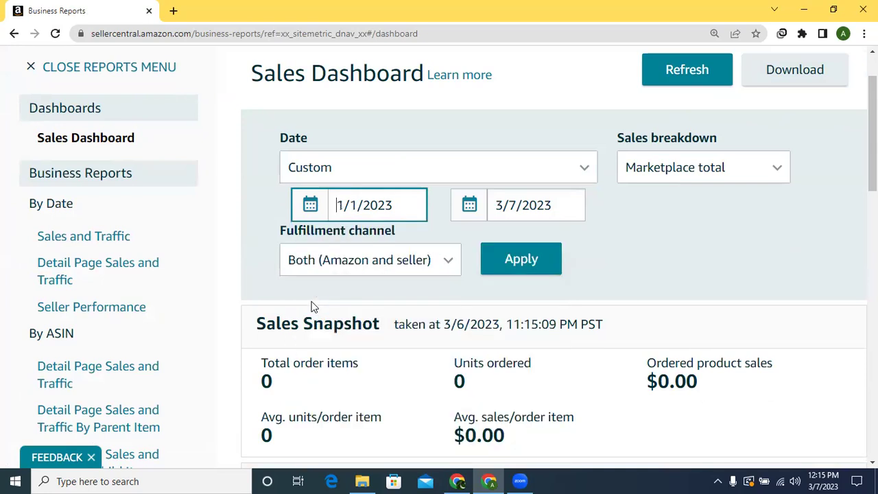
Set the end date of the custom range to 2/28/2023.
left_click(544, 205)
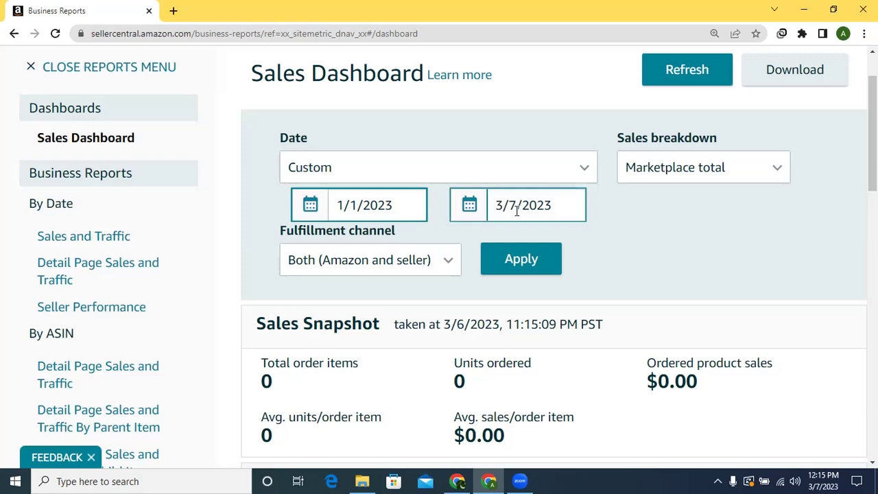
left_click(517, 211)
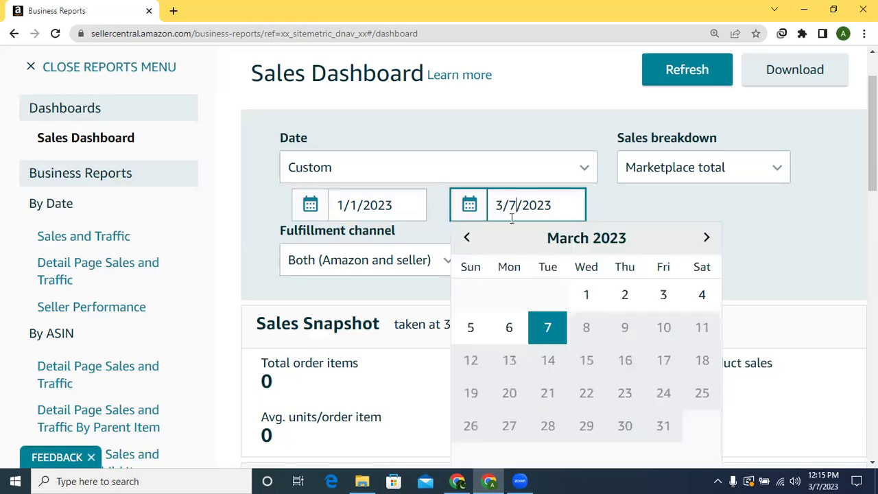
left_click(465, 239)
left_click(547, 426)
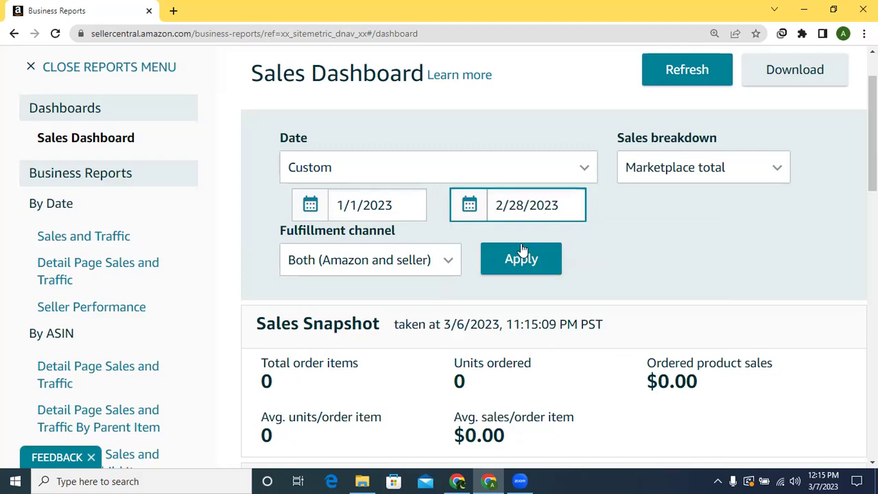
Check the sales breakdown and fulfillment channel options, keep Marketplace total and Both (Amazon and seller), and apply the filters.
left_click(773, 169)
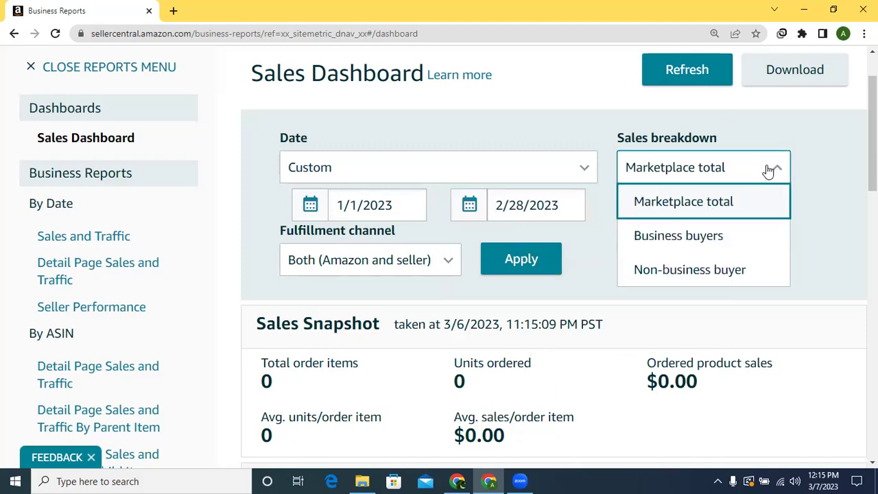
left_click(773, 169)
left_click(439, 267)
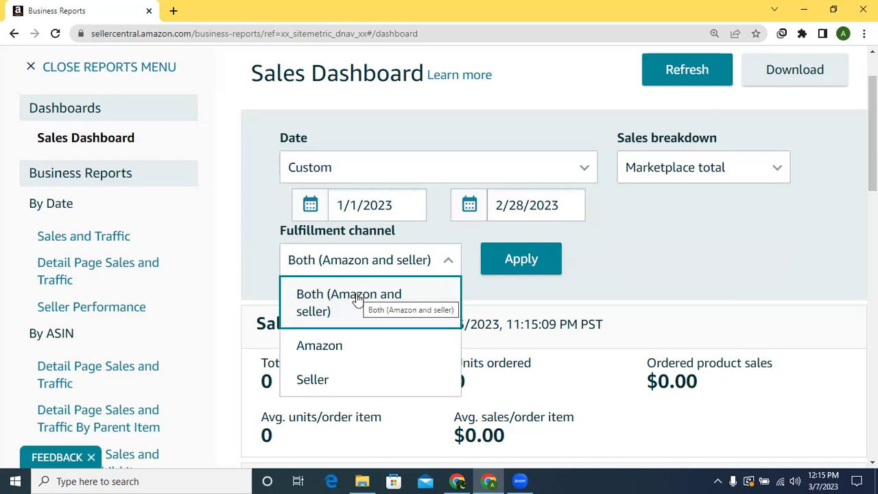
left_click(263, 258)
left_click(538, 259)
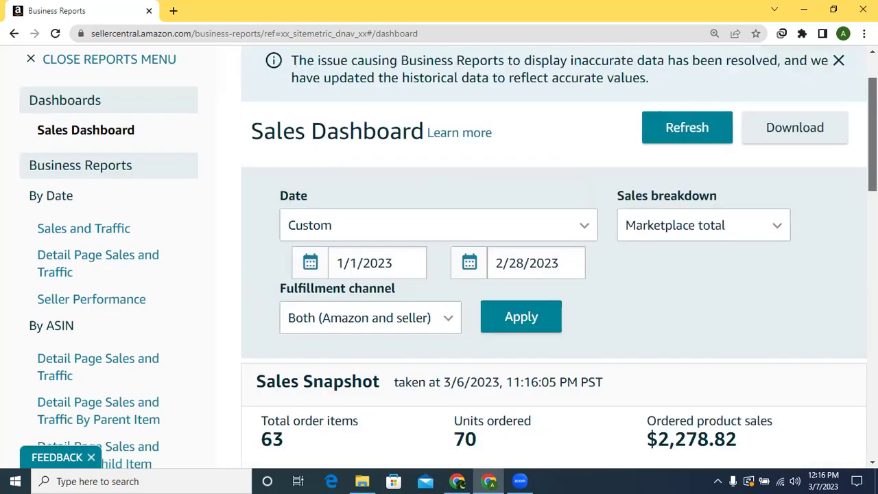
Examine the total order items, units ordered and ordered product sales in the Sales Snapshot.
scroll(439, 261, "down", 1)
scroll(352, 261, "down", 1)
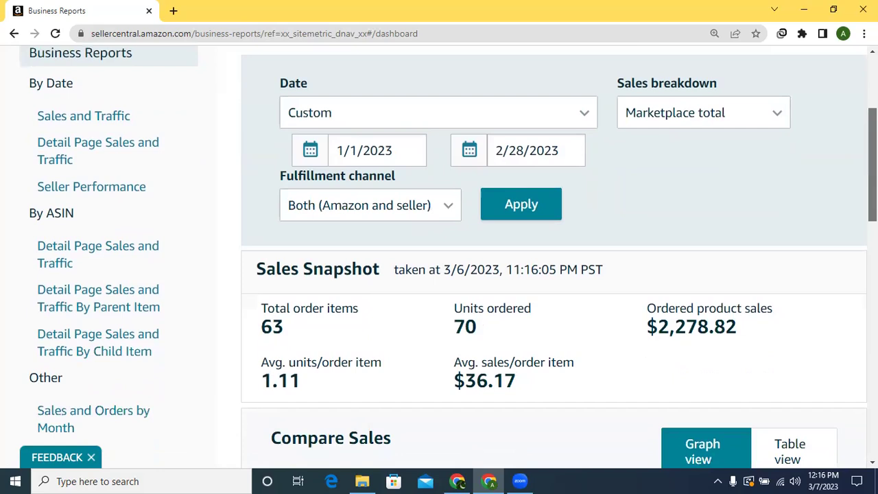
left_click_drag(263, 268, 291, 281)
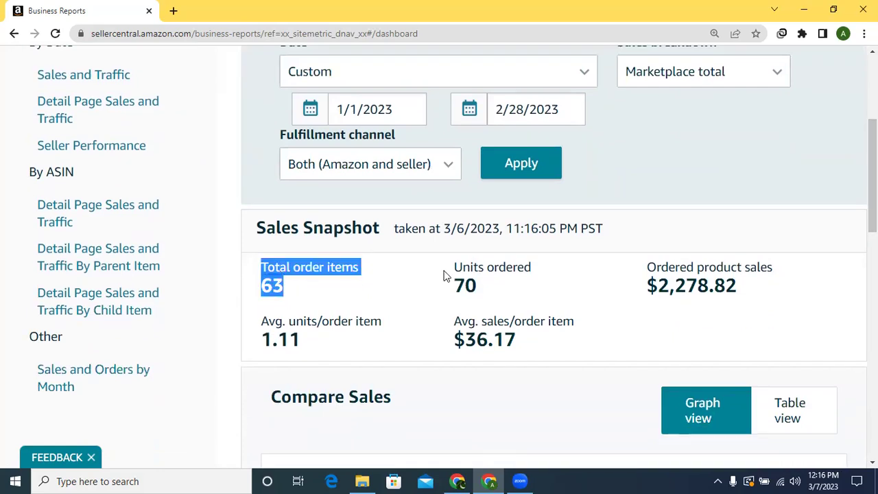
left_click_drag(454, 268, 481, 288)
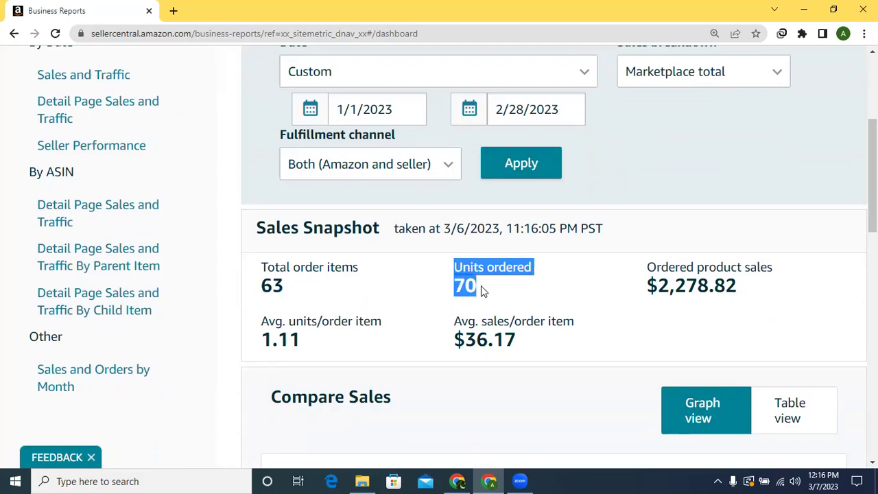
left_click_drag(647, 266, 752, 292)
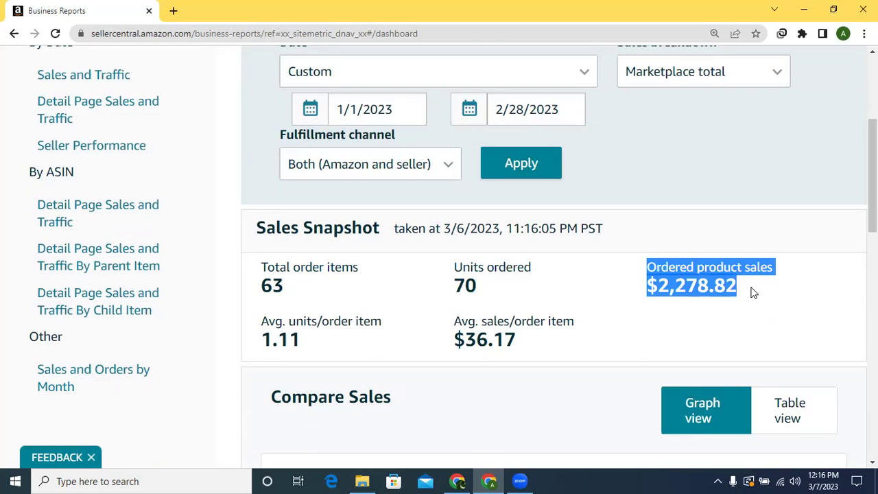
Search Google in a new browser tab for "1 dollars in rupees pakistan" and enlarge the page to 110%.
left_click(174, 11)
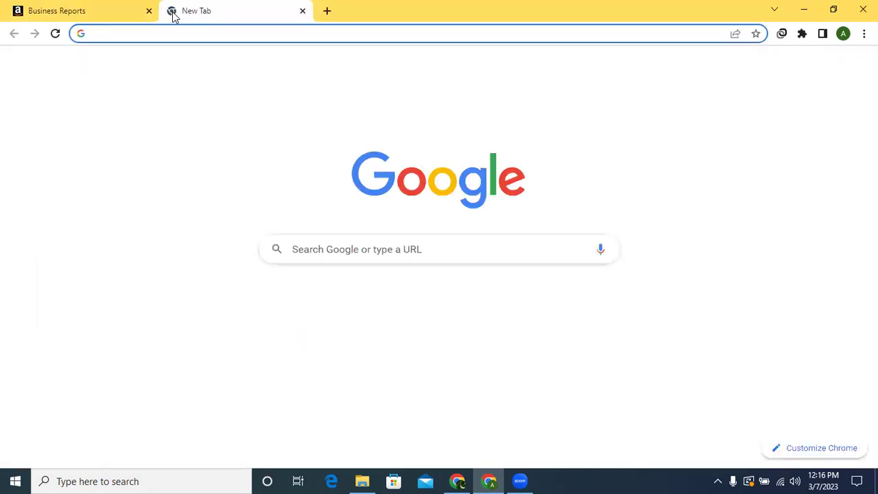
type("1")
key("Return")
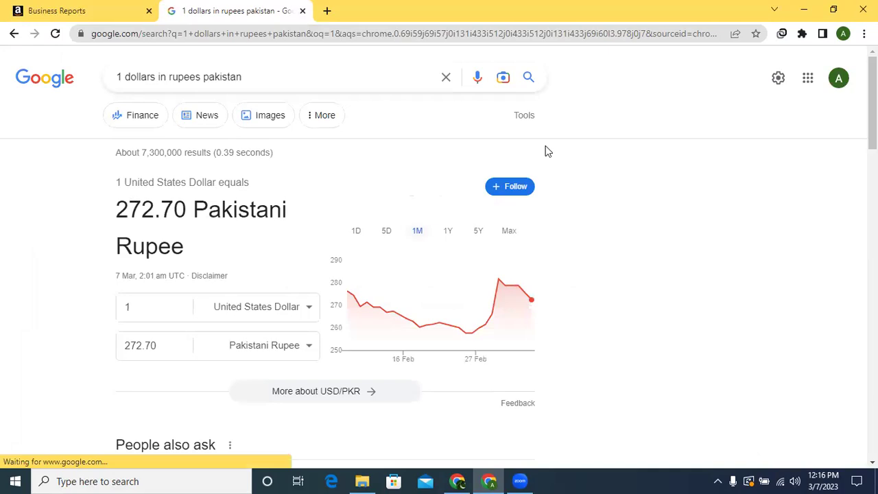
left_click(864, 32)
left_click(826, 153)
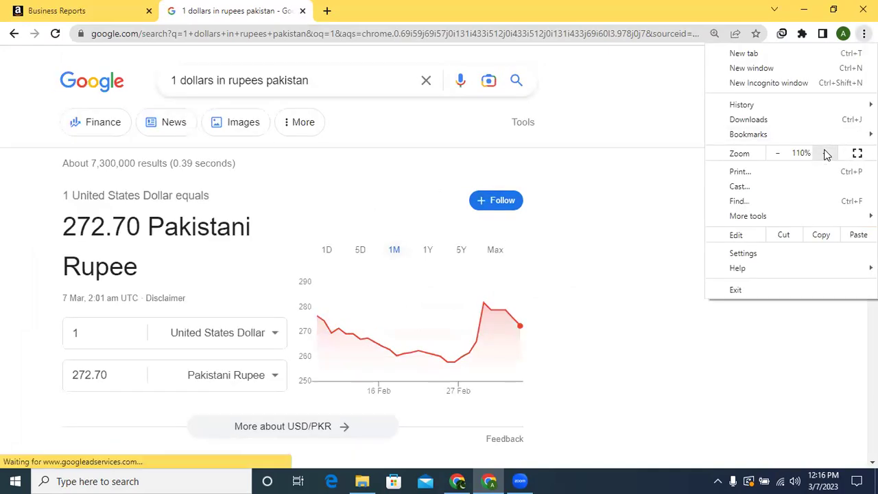
left_click(519, 172)
Convert 2278 United States Dollars to Pakistani Rupees in the currency converter and highlight the rupee amount.
left_click(86, 333)
key("BackSpace")
type("2278")
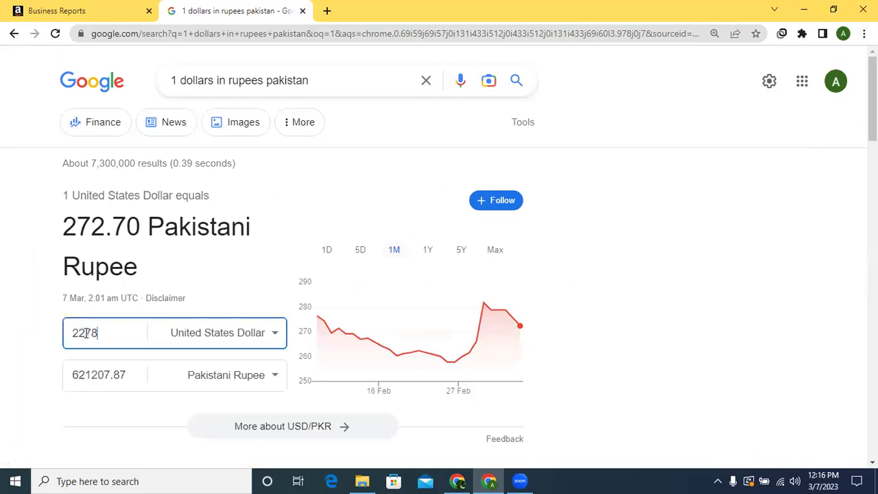
left_click_drag(71, 373, 126, 375)
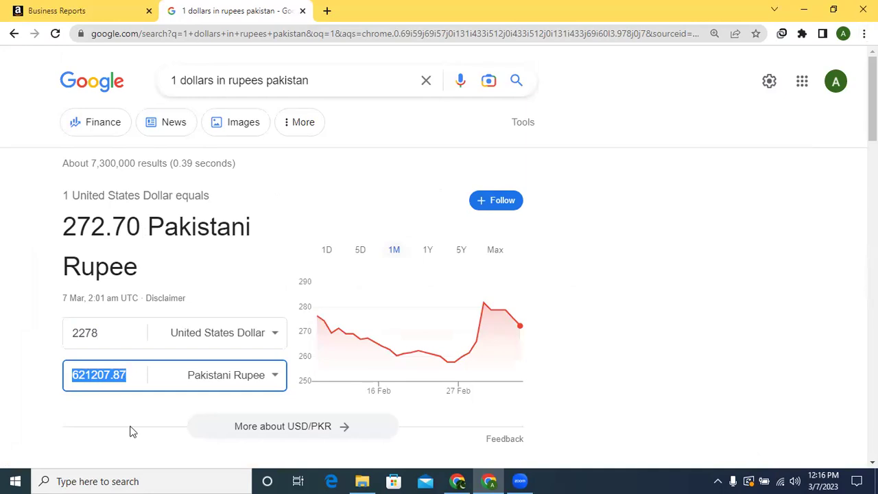
Open the Windows Calculator app and enter 621 as the leading digits of the rupee amount.
left_click(69, 481)
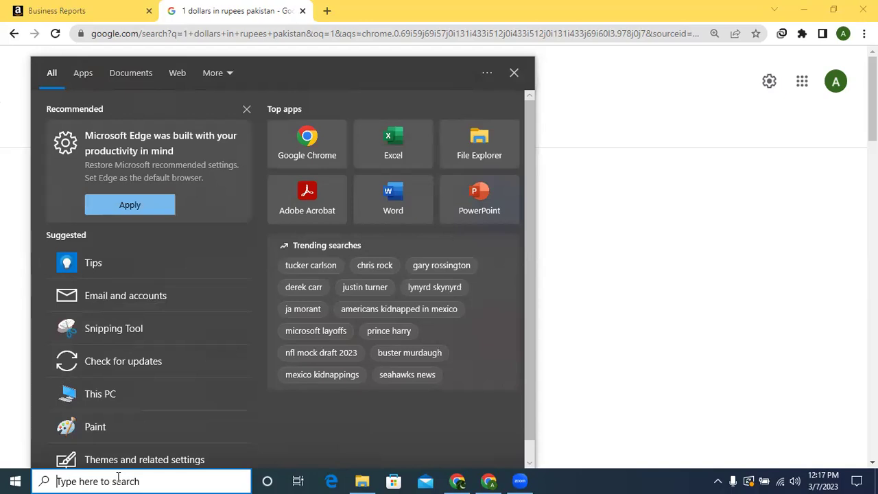
type("calcul")
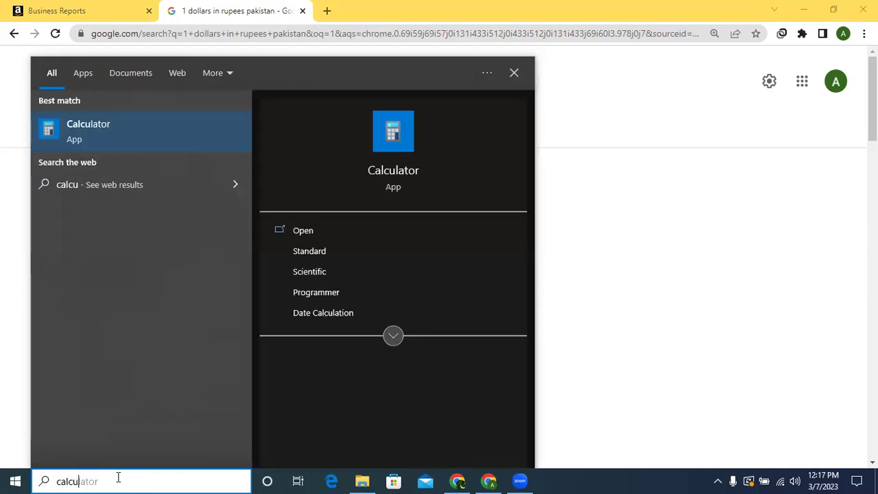
left_click(144, 123)
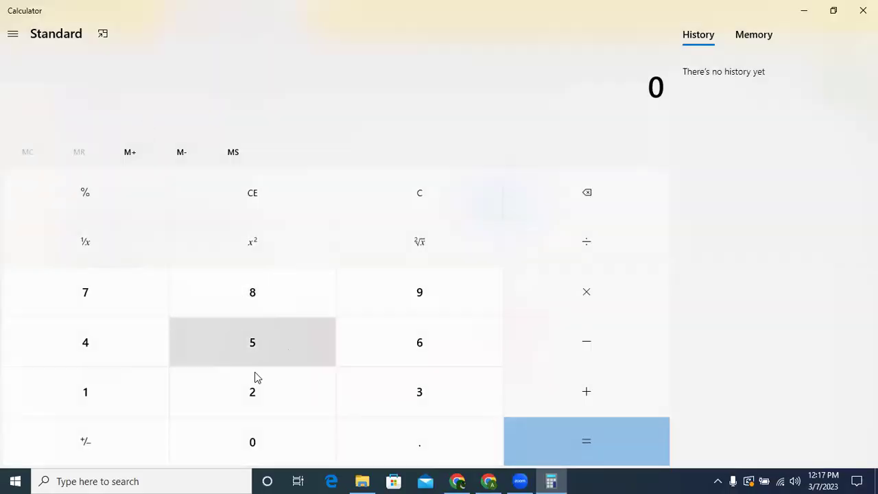
left_click(411, 345)
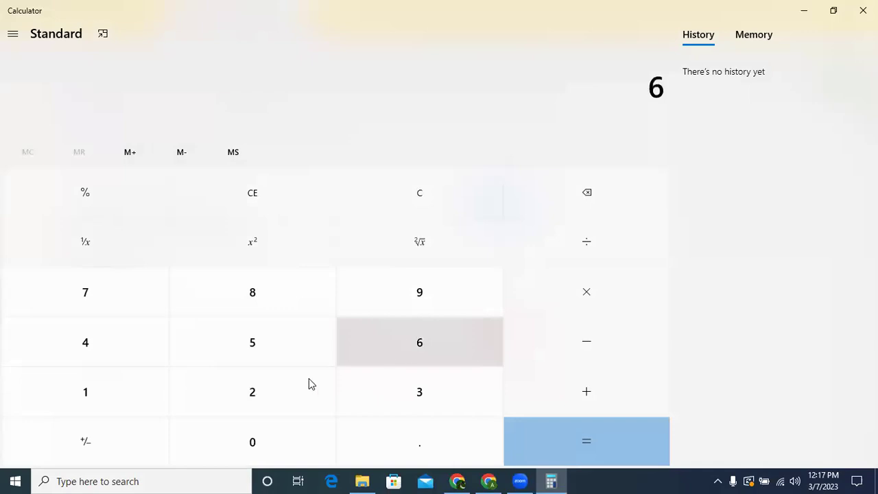
left_click(244, 405)
left_click(98, 397)
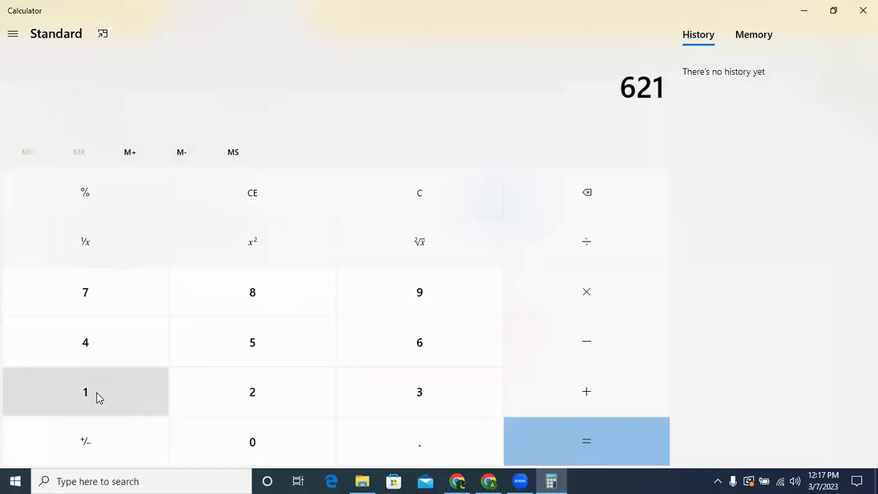
Complete the number 621207 and multiply it by 30.
left_click(234, 398)
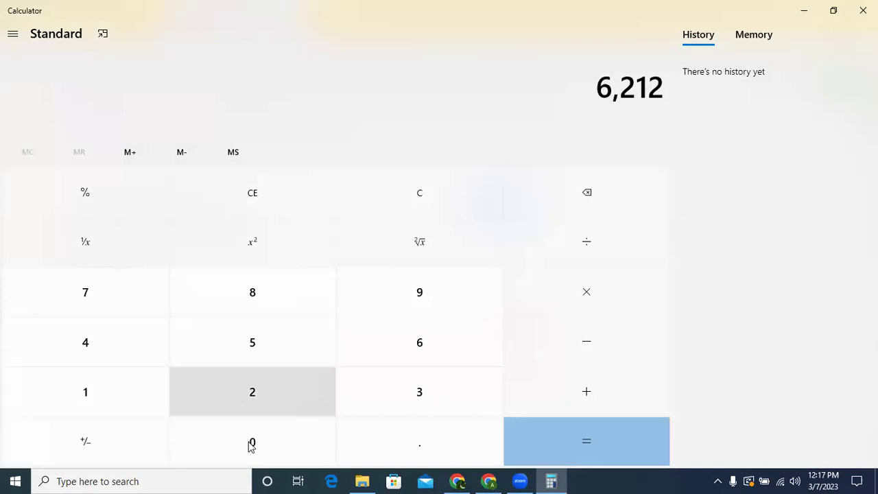
left_click(233, 433)
left_click(108, 303)
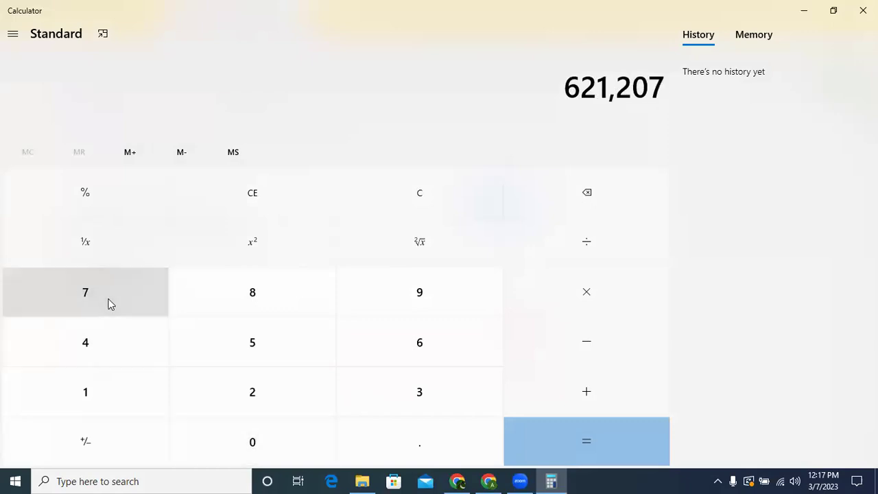
left_click(583, 295)
left_click(410, 403)
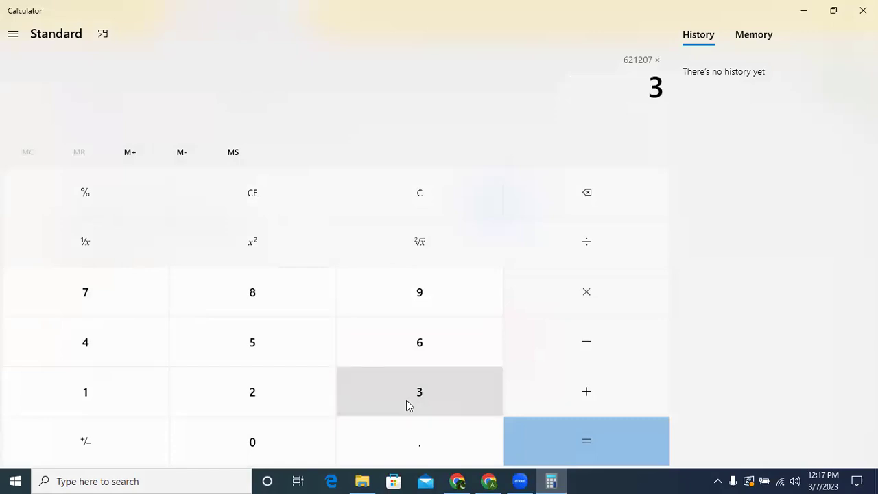
left_click(267, 448)
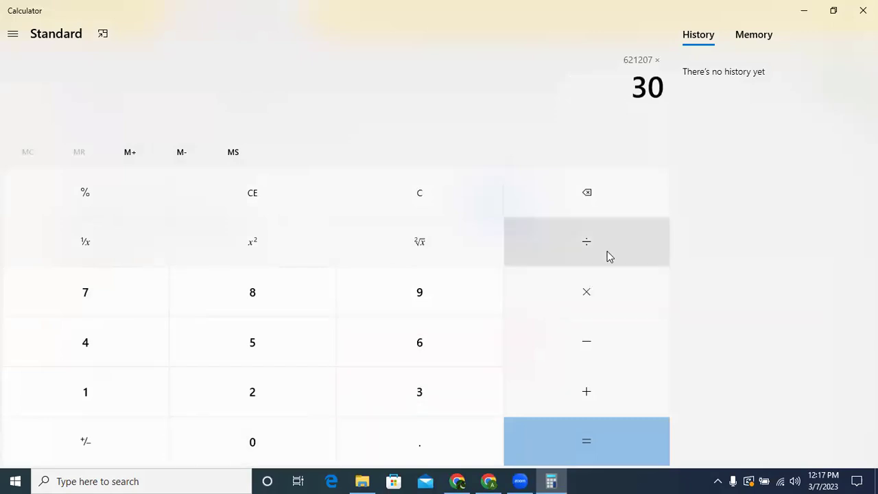
Divide the product by 100 and highlight the whole-number part of the result.
left_click(607, 252)
left_click(87, 393)
left_click(263, 441)
left_click(263, 441)
left_click(550, 455)
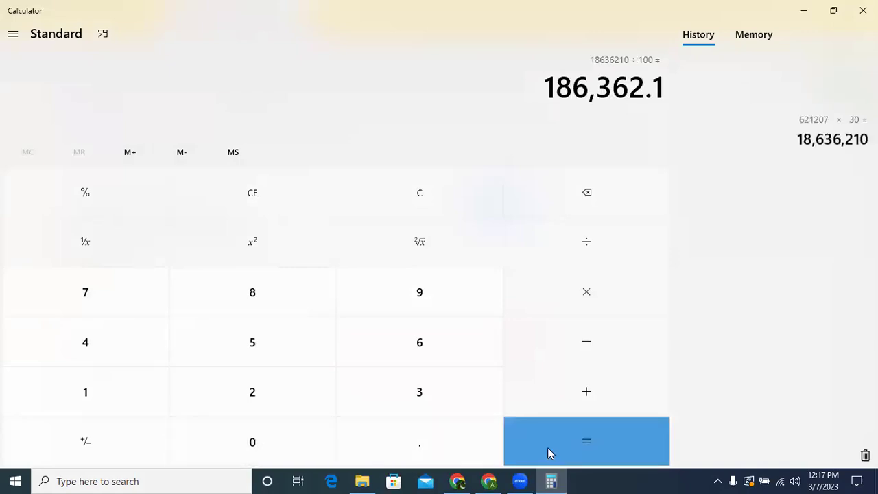
left_click_drag(576, 80, 643, 78)
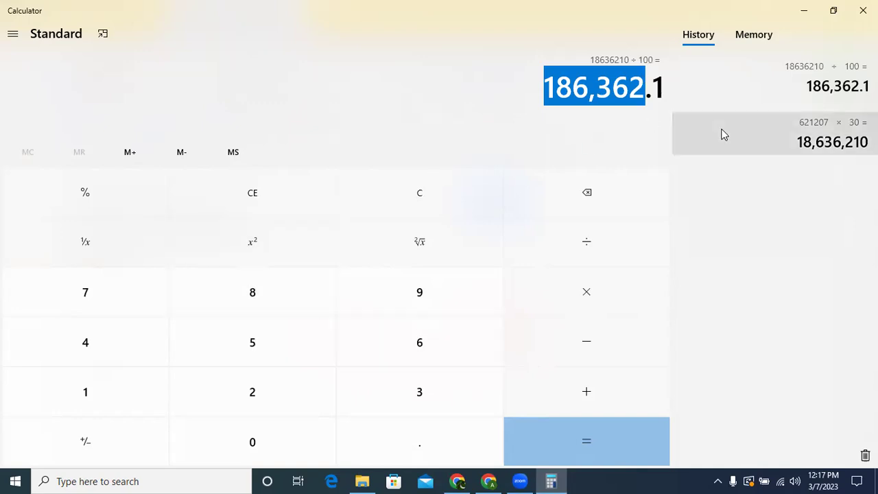
Clear the finished expression and enter a new calculation of 621207 multiplied by 35.
left_click(587, 186)
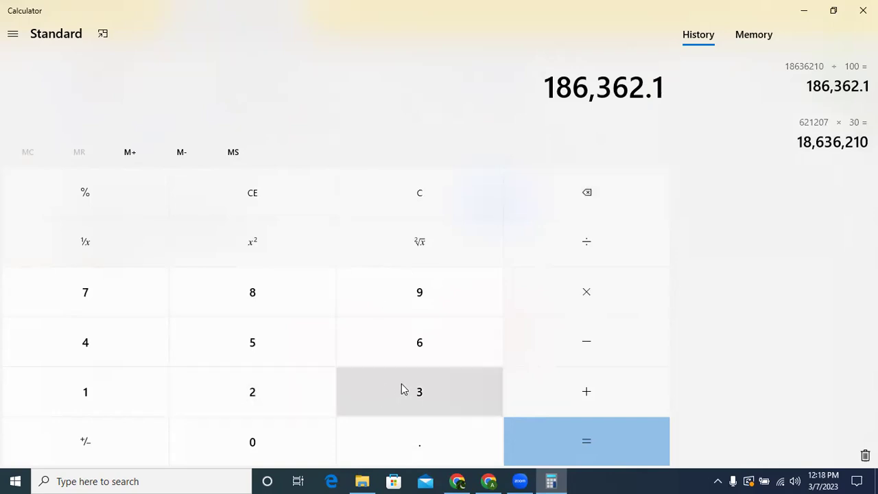
left_click(416, 350)
left_click(280, 412)
left_click(80, 398)
left_click(240, 388)
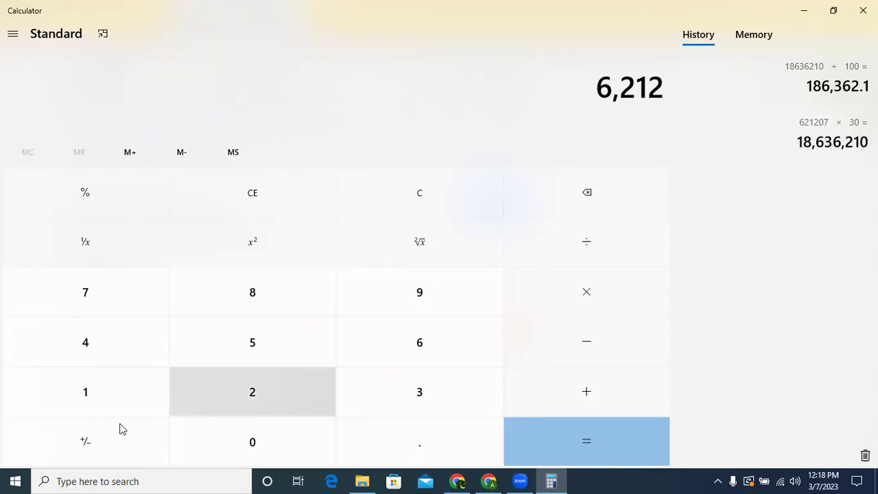
left_click(263, 432)
left_click(111, 284)
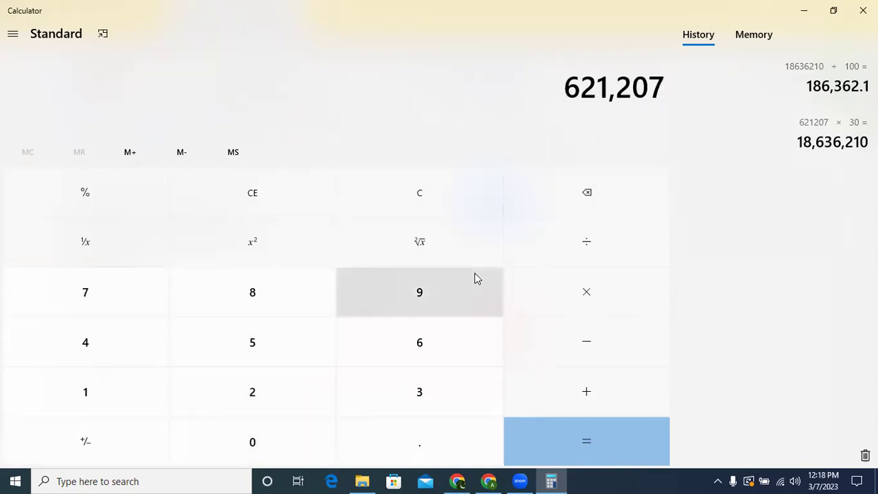
left_click(579, 288)
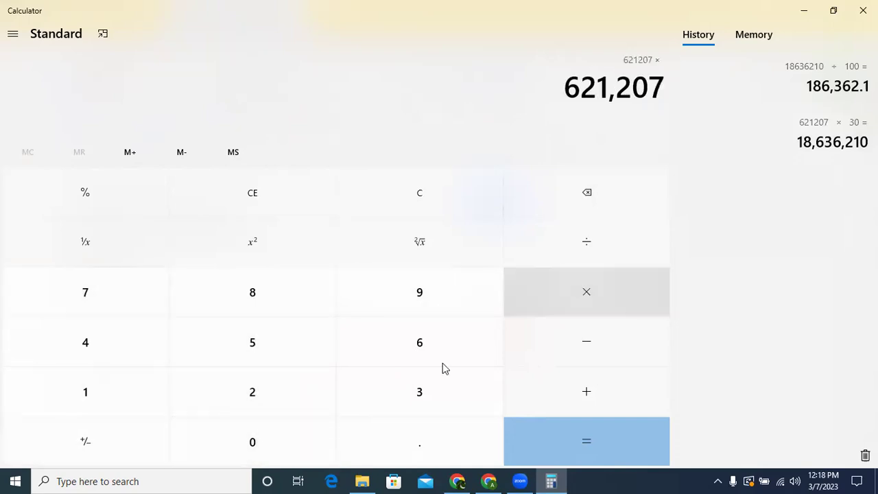
left_click(414, 398)
left_click(265, 333)
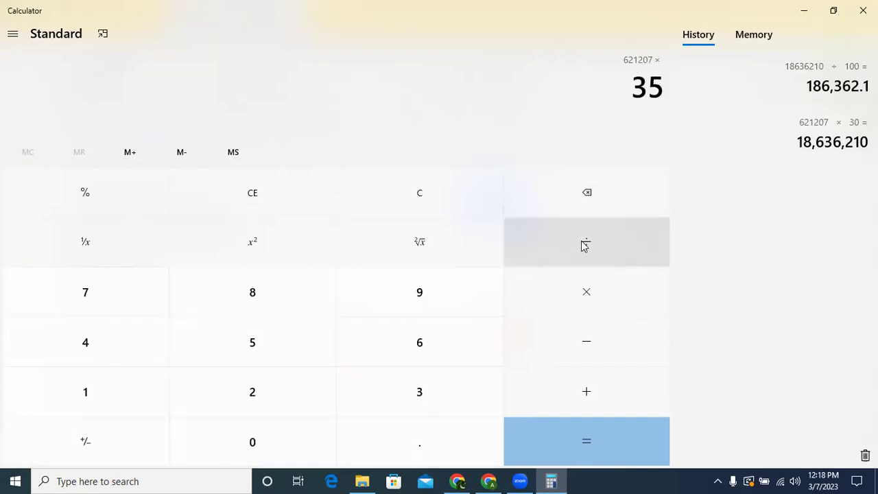
Divide the new product by 100, highlight the full result, and close the calculator.
key("slash")
left_click(154, 394)
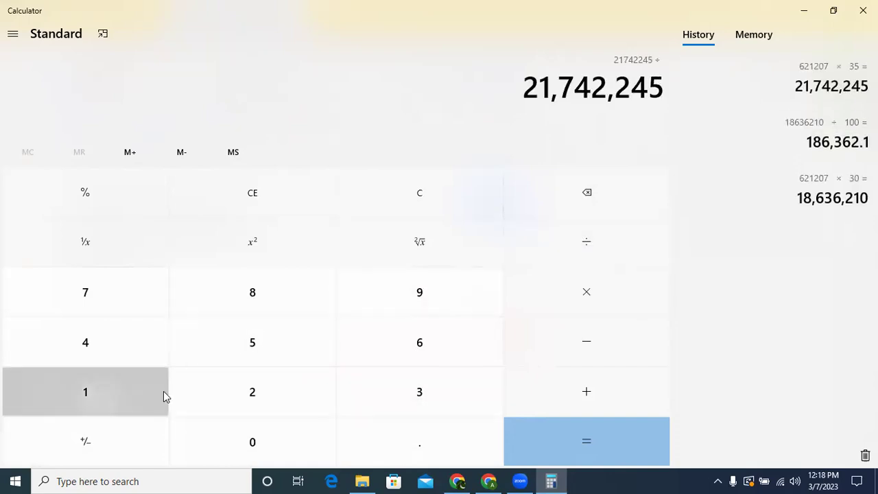
left_click(251, 434)
left_click(251, 434)
left_click(544, 440)
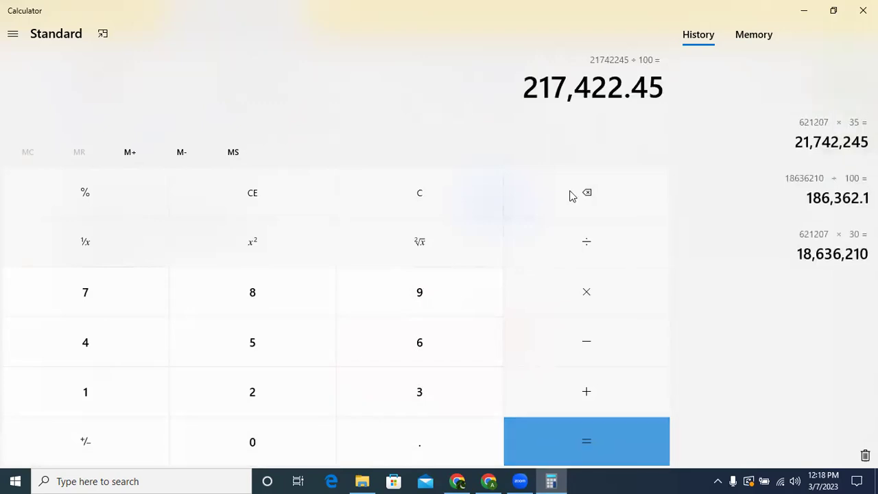
left_click_drag(531, 90, 673, 83)
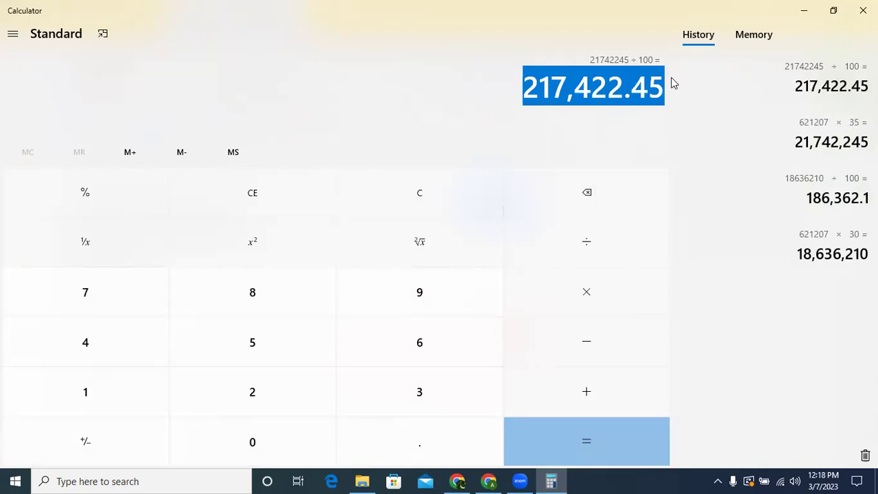
left_click(864, 11)
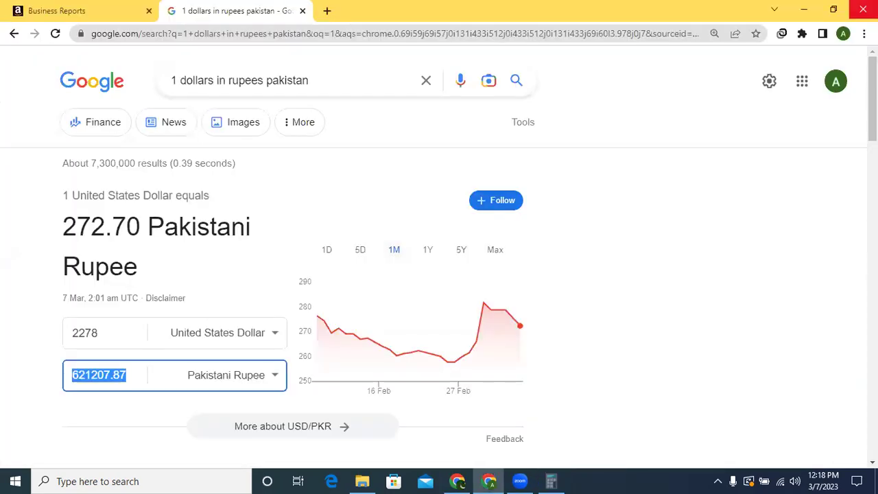
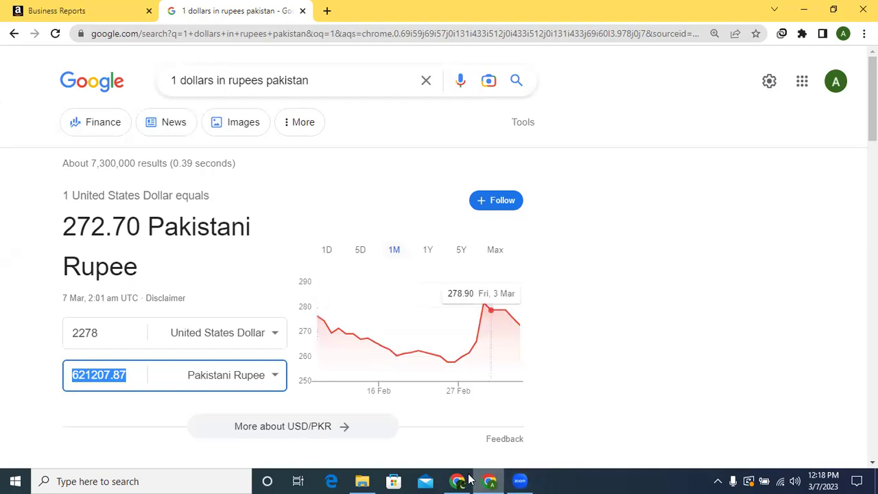
Return to the Amazon Business Reports page and highlight the total order items and units ordered in the Sales Snapshot.
left_click(59, 21)
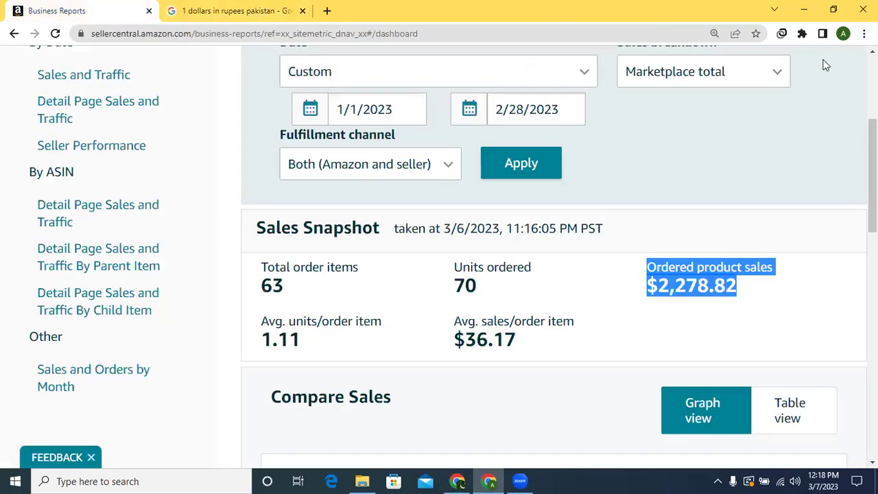
mouse_move(872, 172)
left_mouse_down()
mouse_move(873, 140)
mouse_move(872, 175)
left_mouse_up()
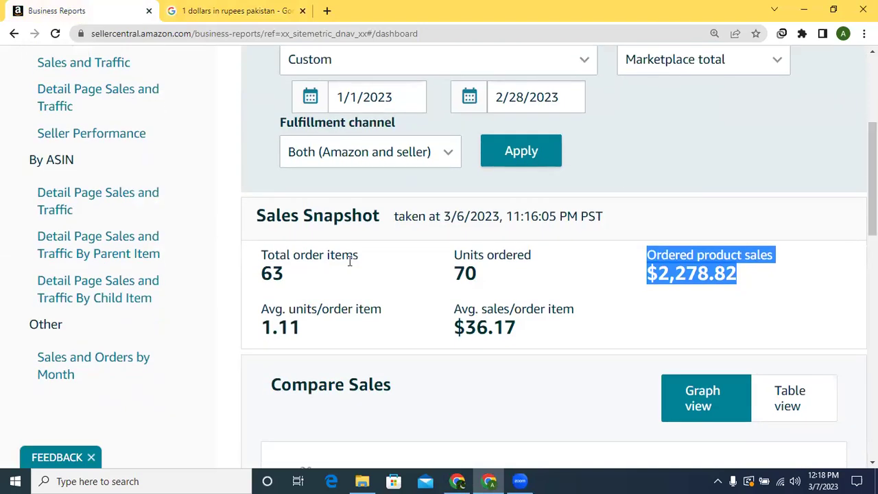
left_click_drag(262, 256, 506, 287)
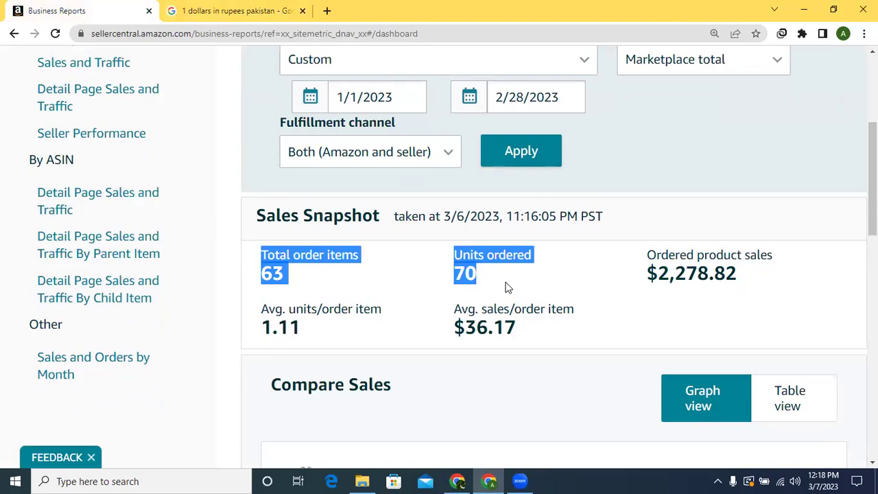
scroll(873, 172, "up", 1)
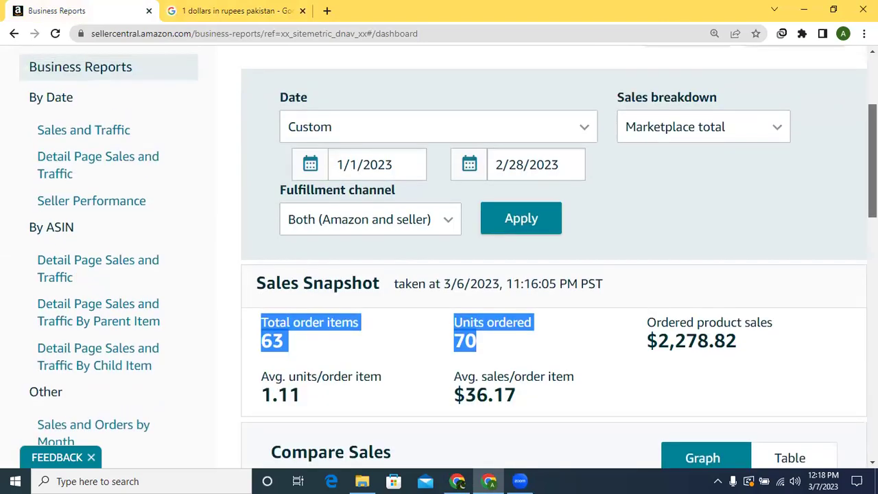
Reload the Sales Dashboard and choose a custom date range starting on 1/1/2023.
left_click(55, 35)
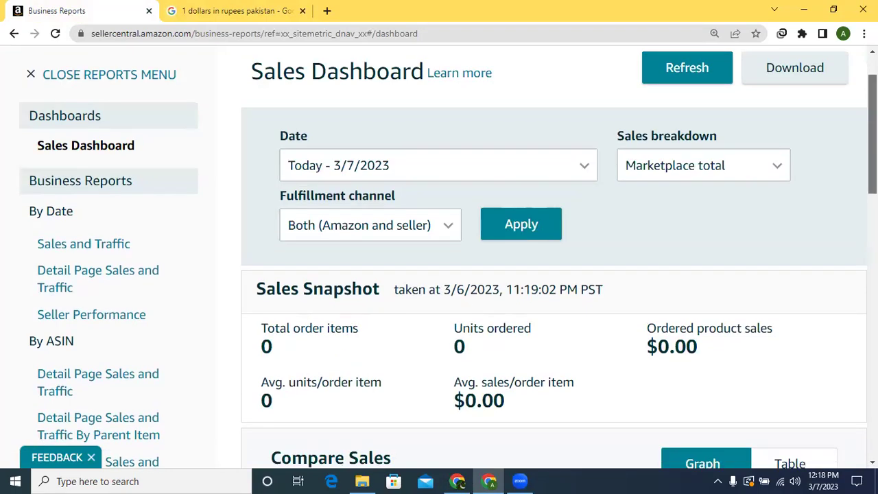
scroll(548, 275, "down", 2)
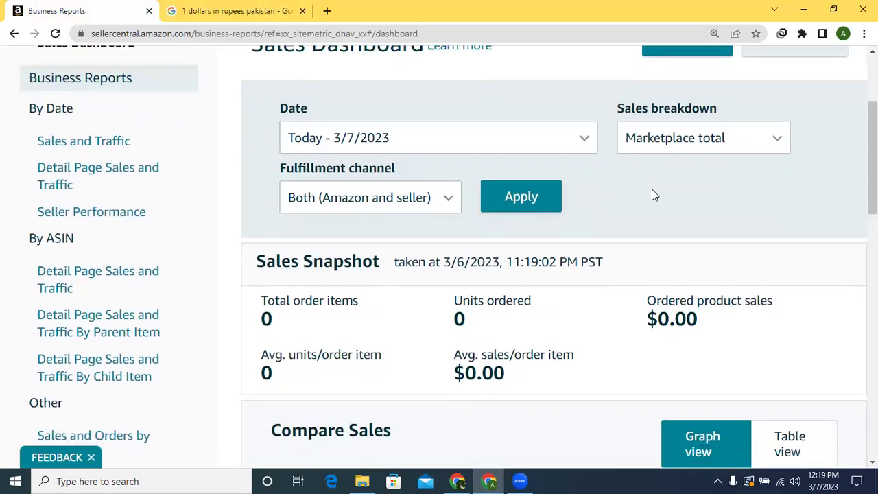
left_click(585, 142)
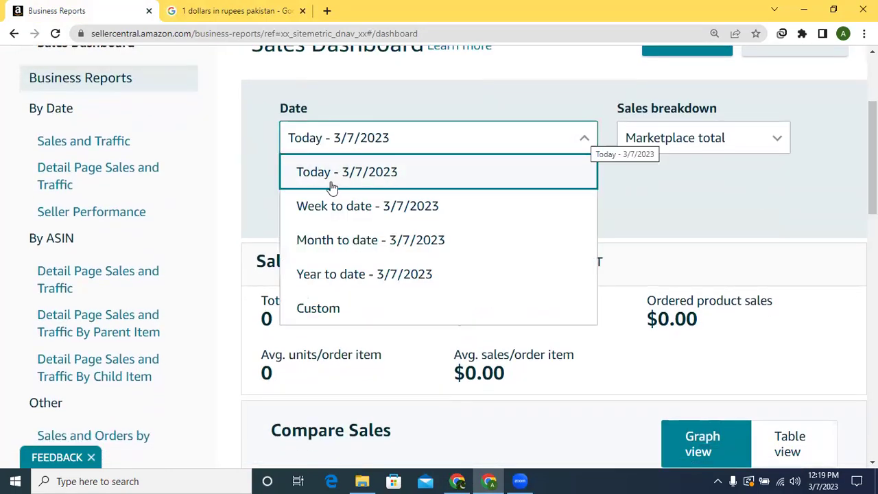
left_click(318, 308)
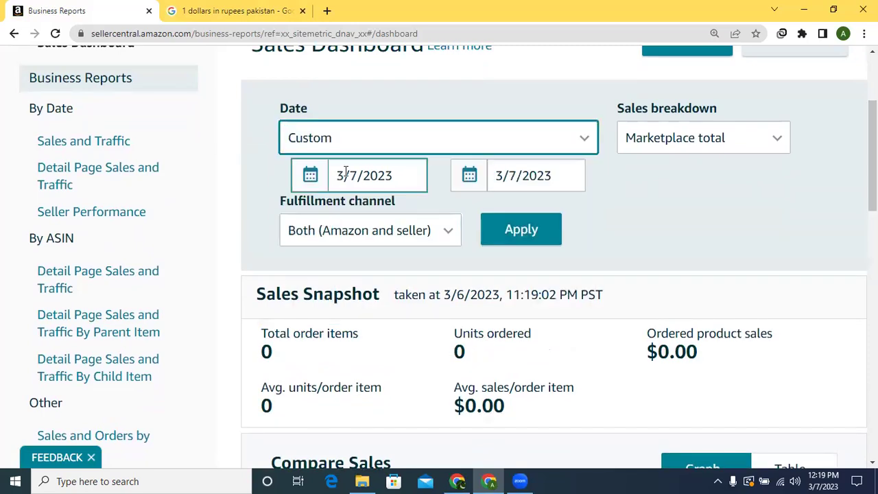
left_click(340, 176)
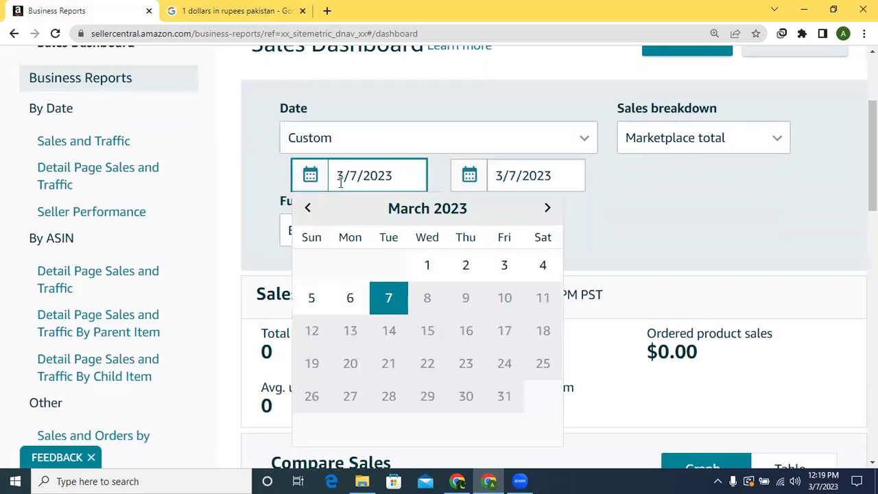
left_click(308, 210)
left_click(308, 210)
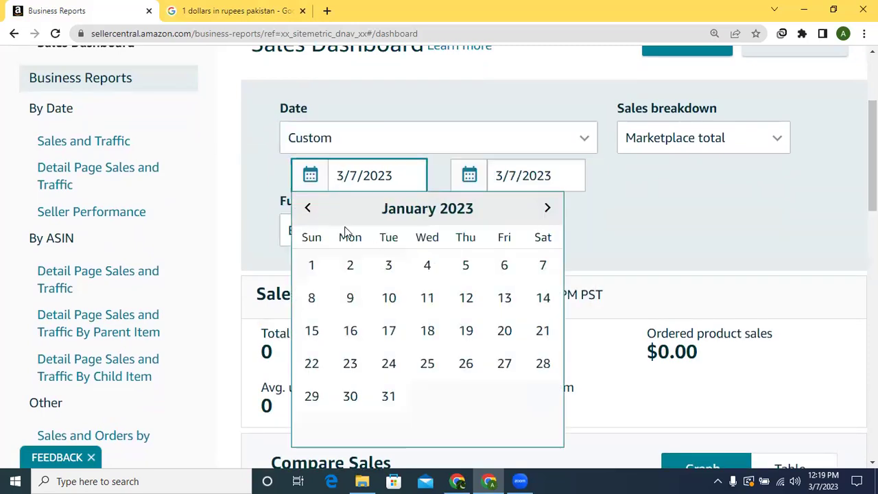
left_click(311, 266)
Set the end of the custom date range to 2/28/2023 and apply the filter.
left_click(516, 176)
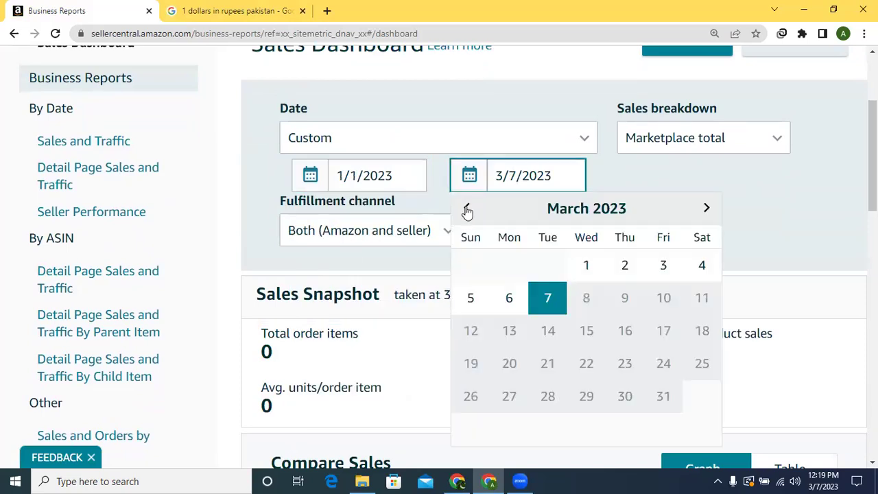
left_click(466, 208)
left_click(547, 397)
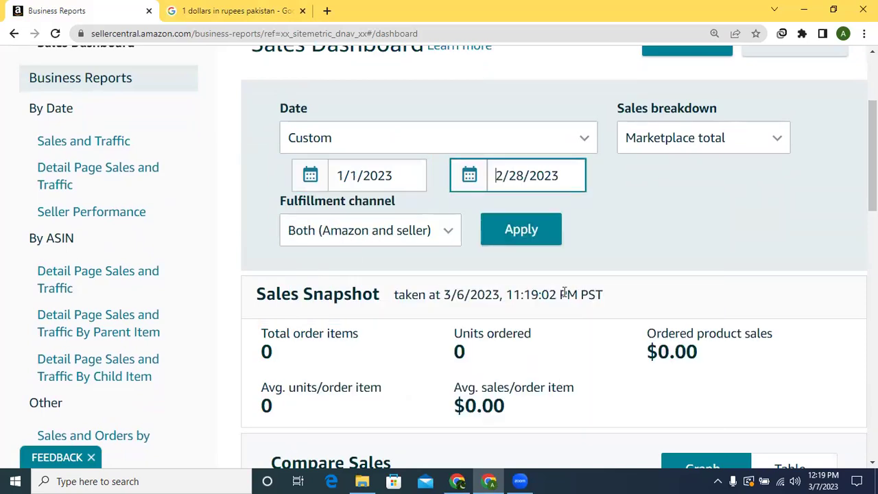
left_click(542, 237)
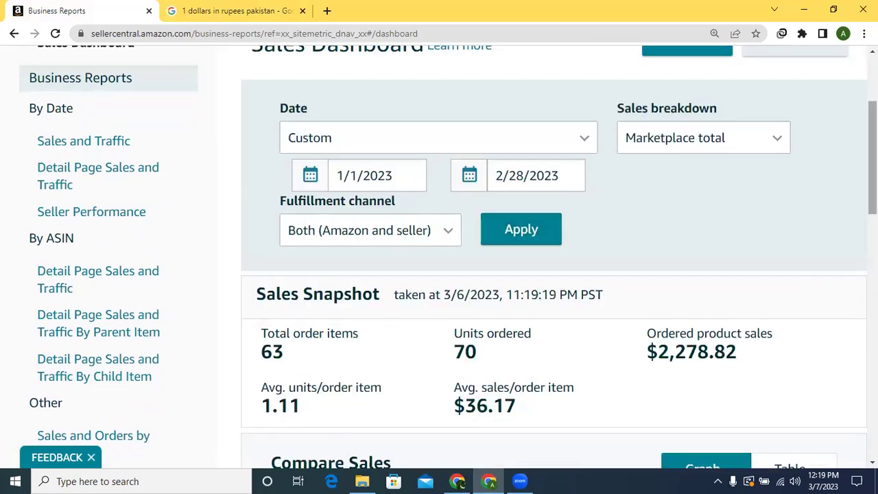
Examine the Sales Snapshot figures and the Compare Sales graph, highlighting the number of units ordered.
scroll(669, 302, "down", 1)
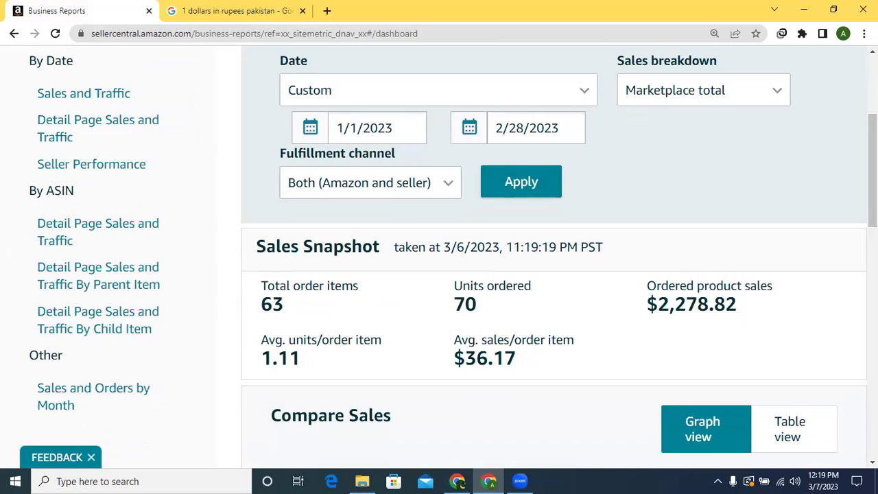
left_click_drag(873, 172, 873, 206)
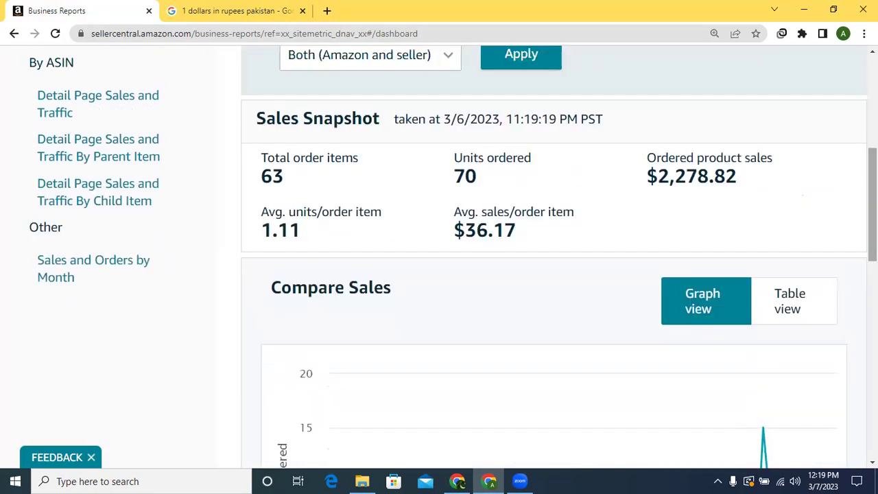
left_click_drag(457, 176, 487, 178)
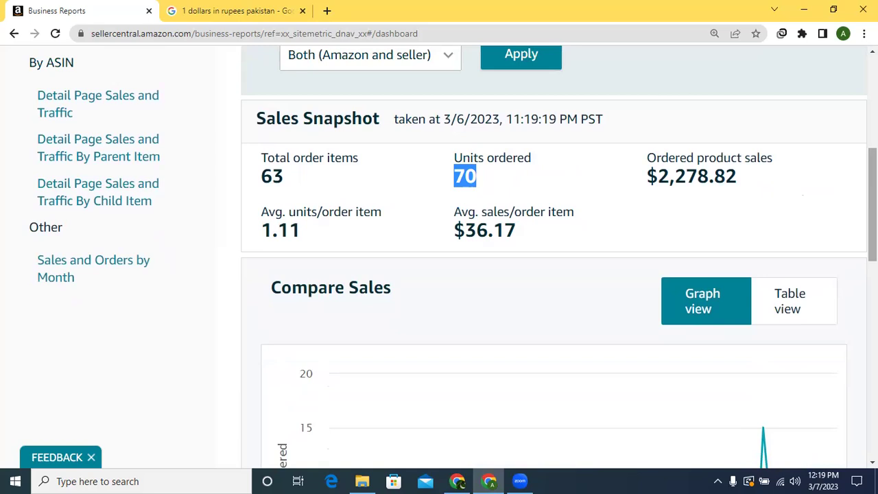
scroll(453, 258, "up", 1)
scroll(453, 259, "down", 1)
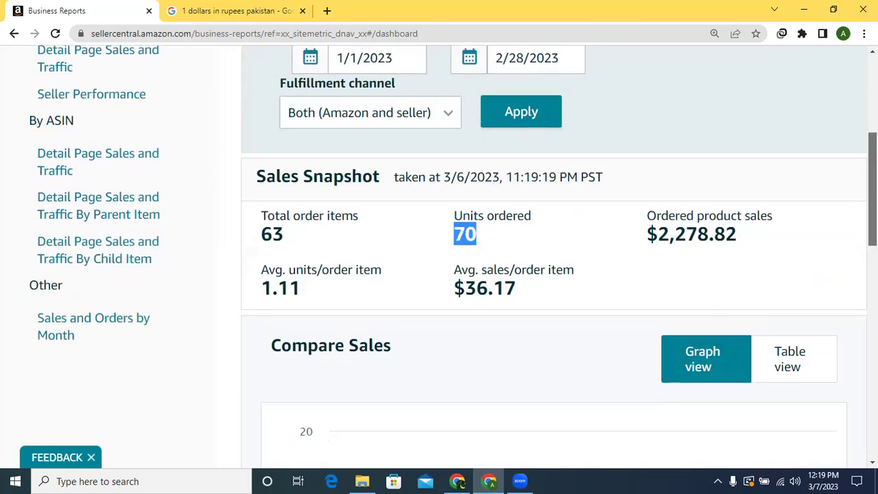
scroll(453, 259, "down", 10)
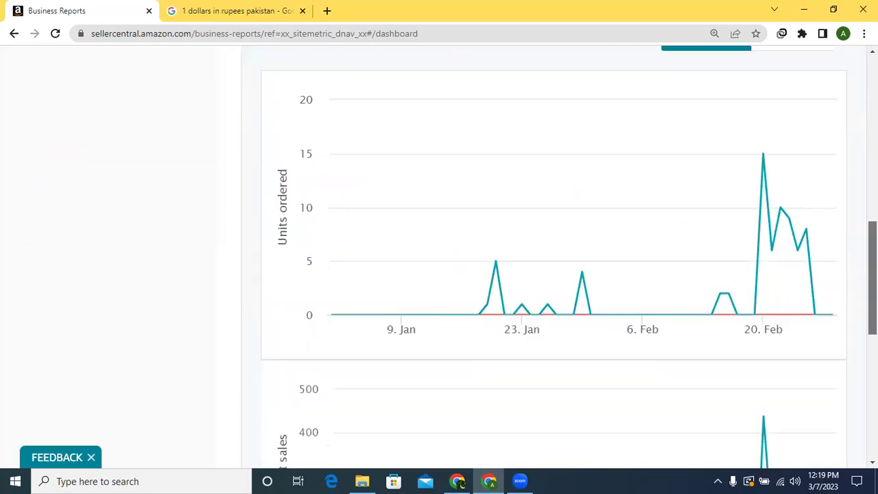
scroll(453, 259, "up", 6)
scroll(453, 258, "up", 4)
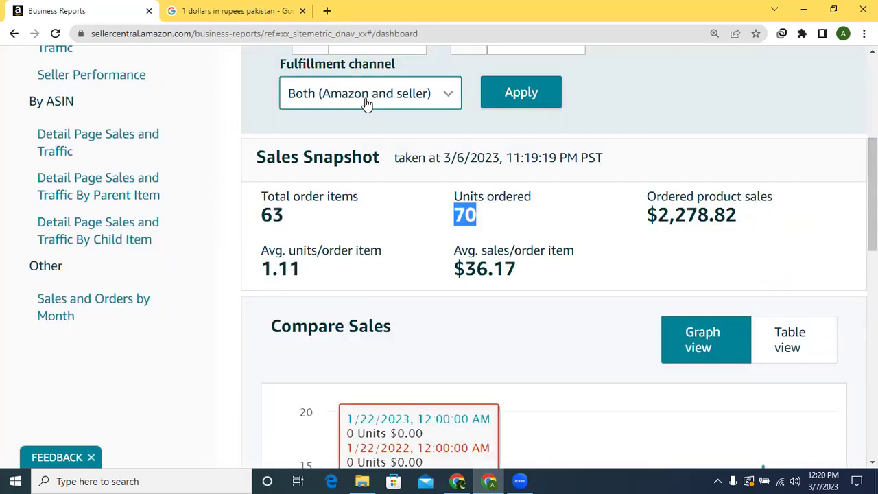
left_click(204, 8)
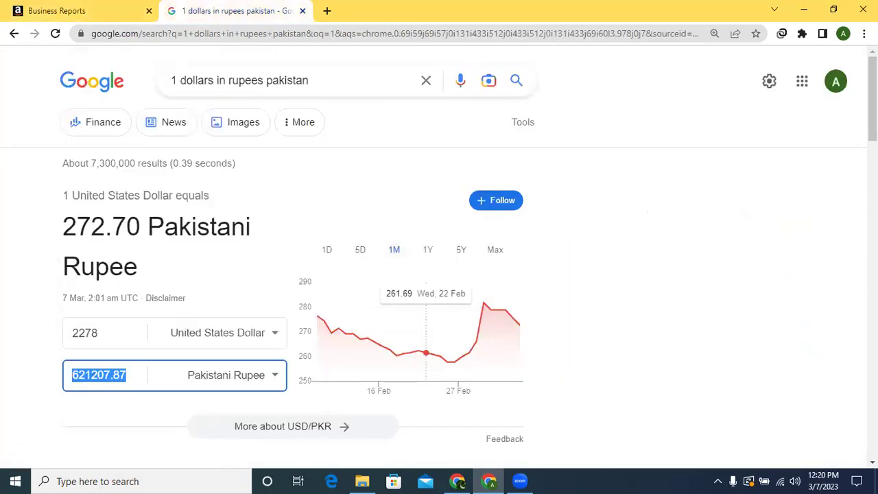
left_click(48, 10)
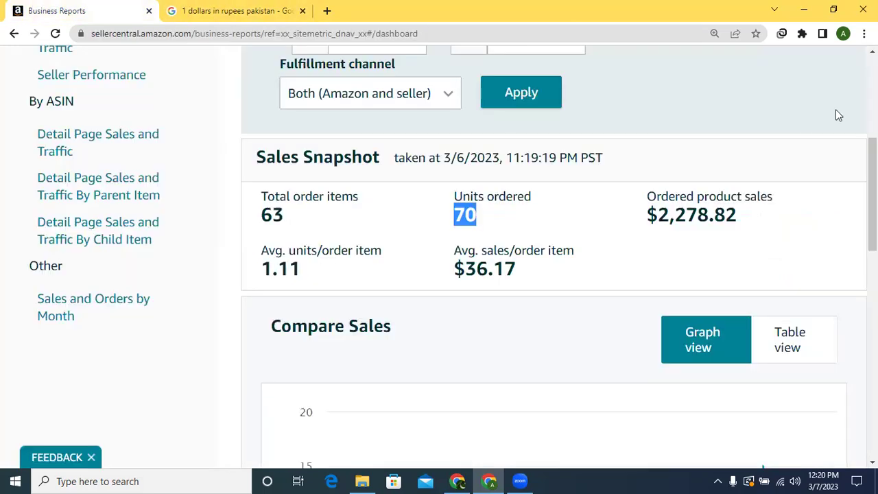
Open the Manage Orders page from the Seller Central navigation.
scroll(554, 261, "up", 4)
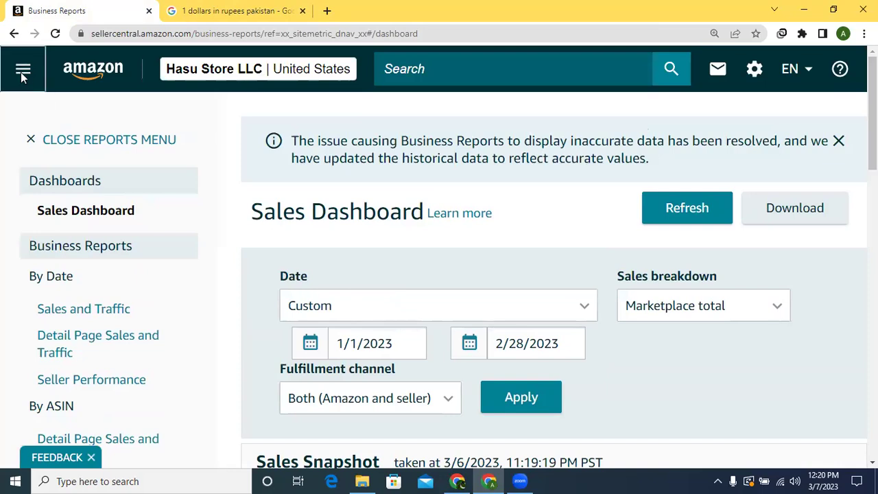
left_click(21, 72)
mouse_move(80, 230)
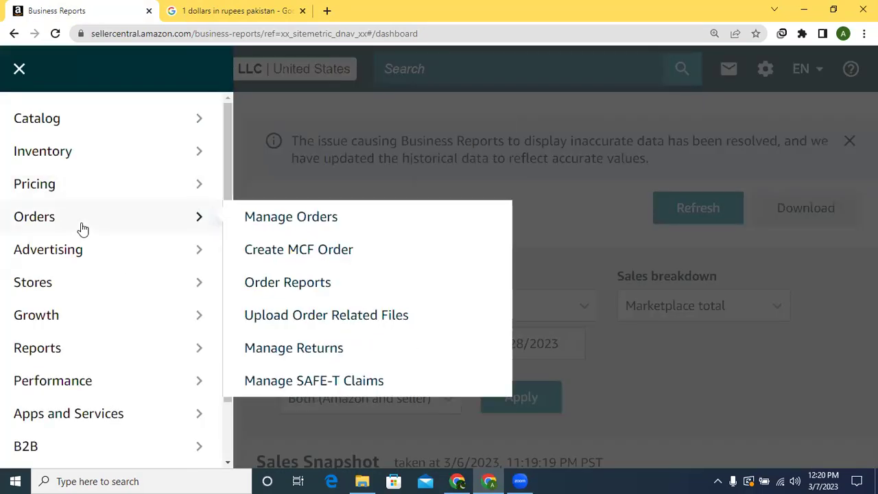
left_click(265, 225)
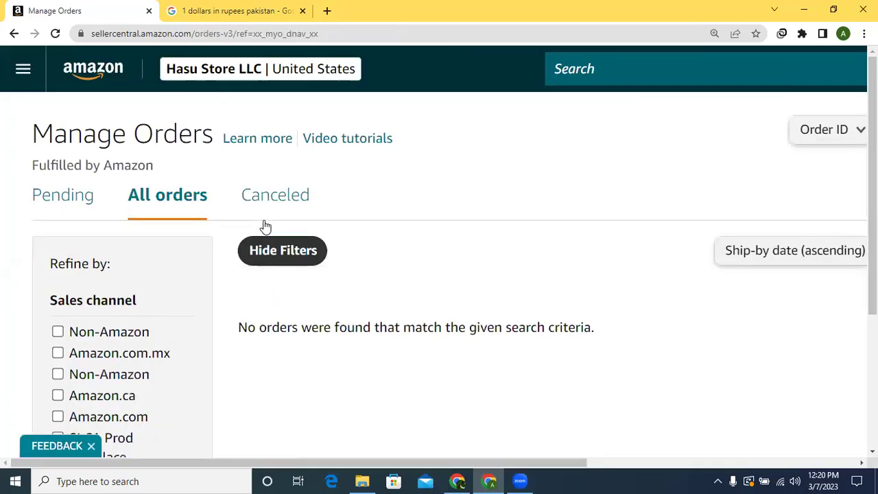
Reduce the browser zoom to 110% so more of the Manage Orders table fits on screen.
left_click(863, 33)
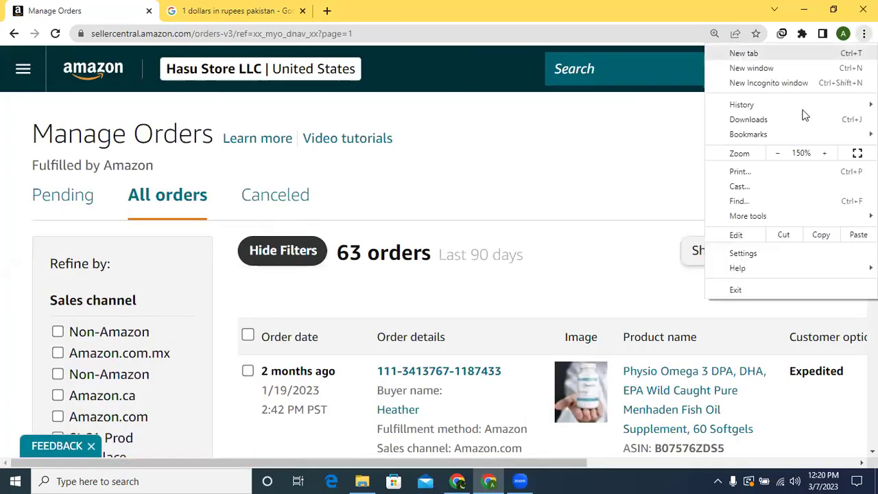
left_click(781, 153)
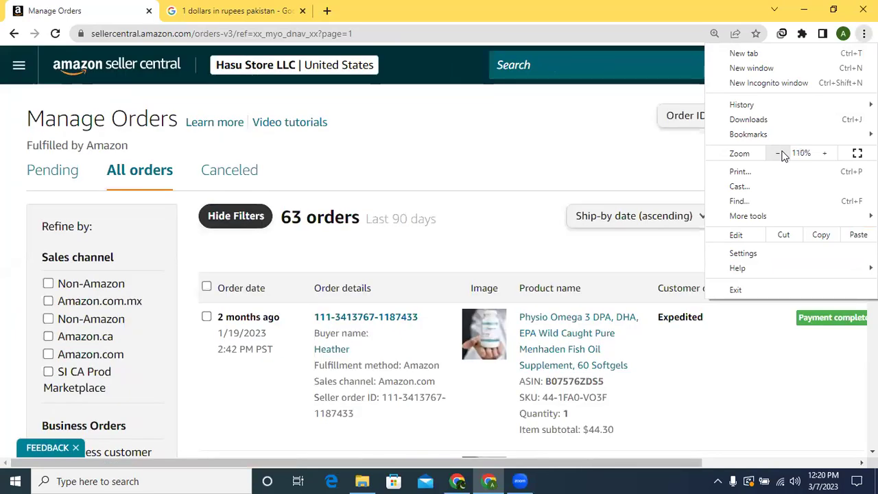
left_click(780, 154)
left_click(608, 157)
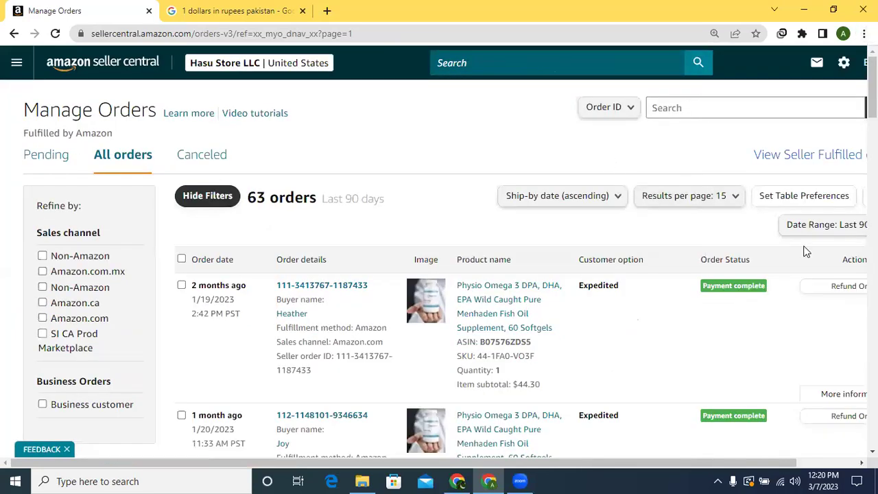
Limit the order list to the last 30 days and highlight the number of orders.
left_click_drag(738, 466, 809, 450)
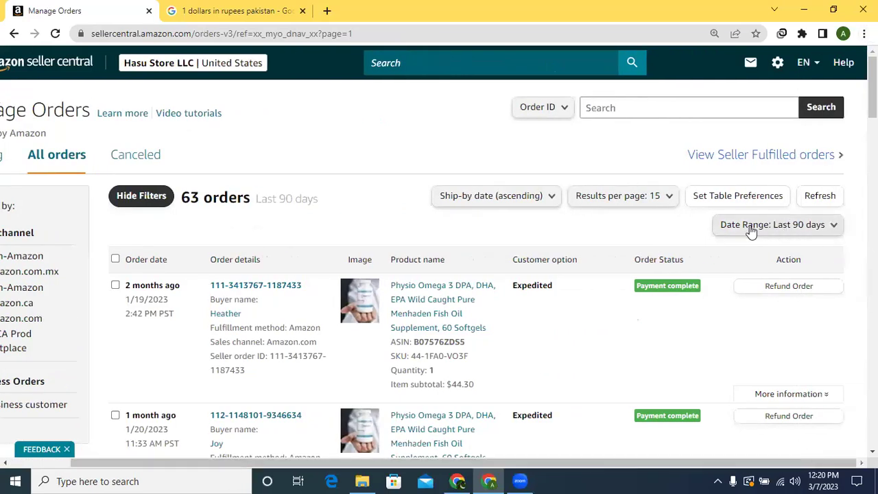
left_click(835, 227)
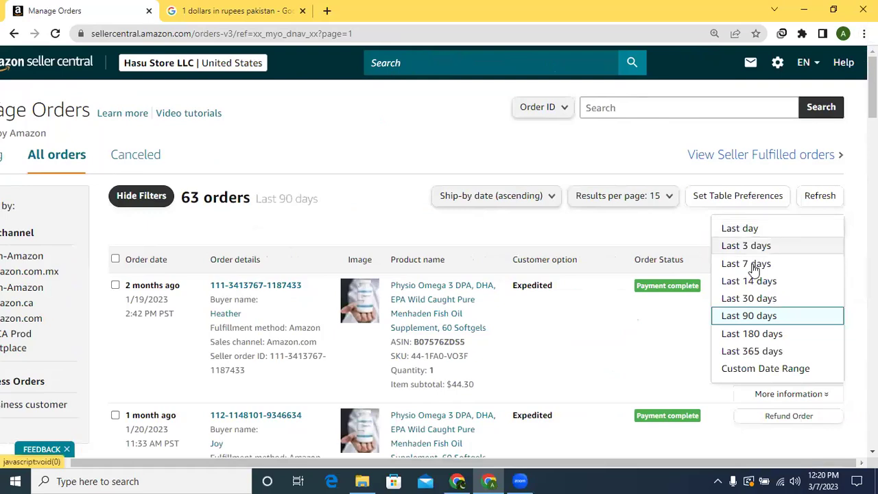
left_click(744, 299)
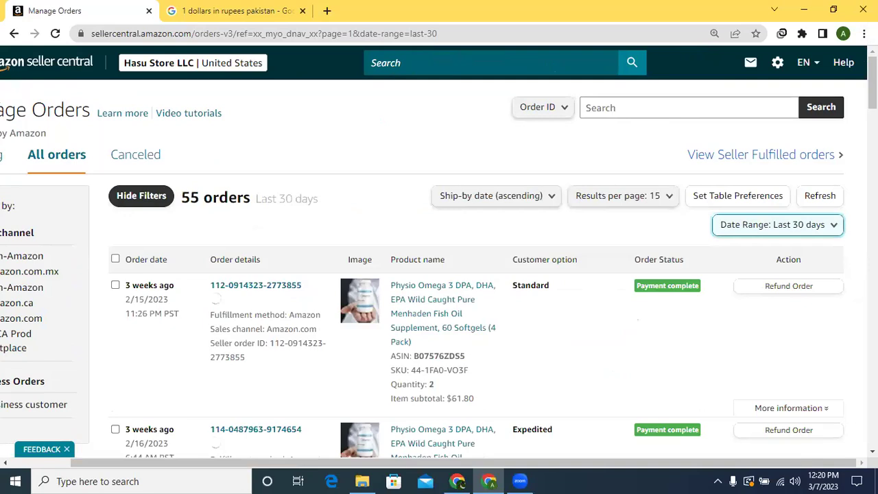
left_click_drag(182, 198, 252, 199)
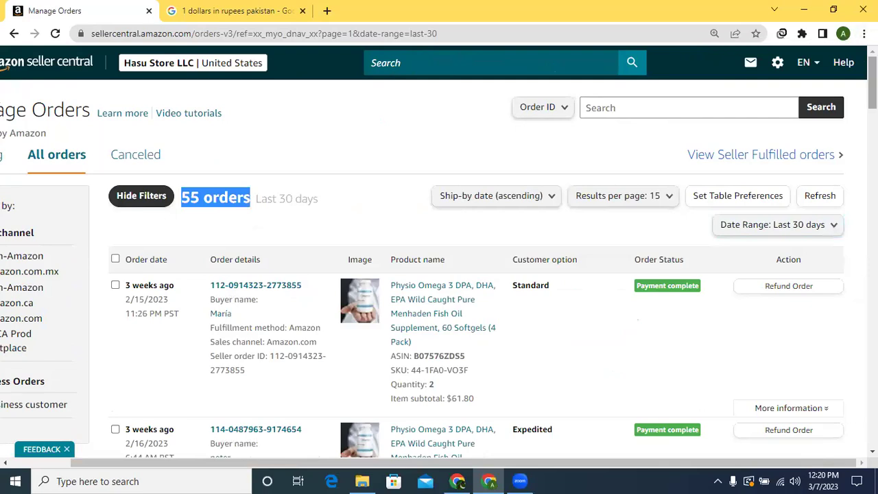
Review the first page of orders, highlighting the item subtotals of the first Physio Omega 3 order and the first Vegan Kombucha Cream Essence order.
scroll(872, 90, "down", 1)
scroll(873, 90, "down", 1)
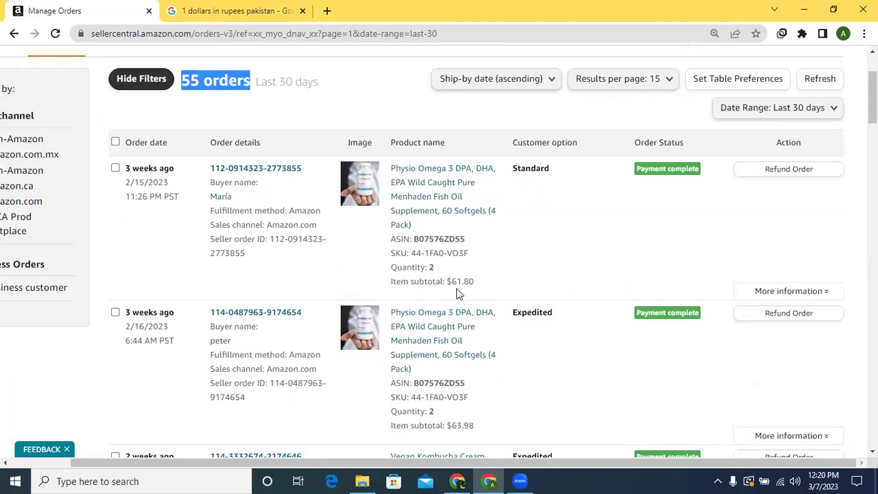
left_click_drag(453, 281, 473, 282)
scroll(439, 254, "down", 3)
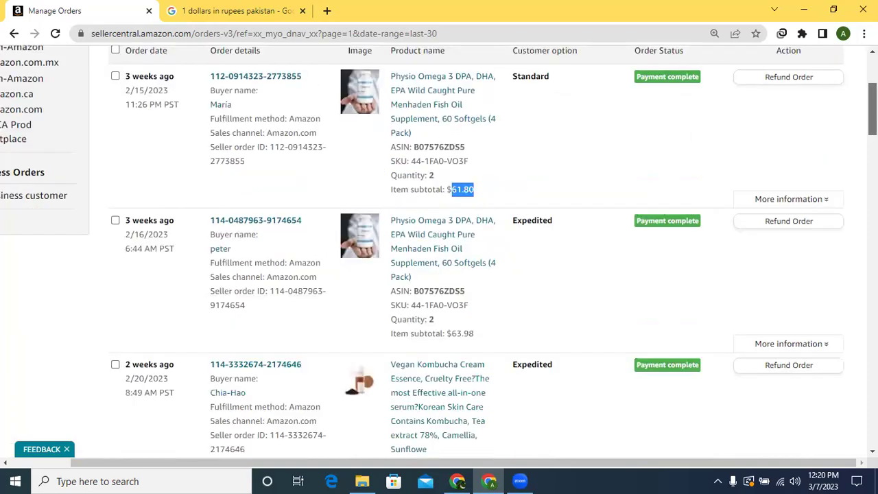
scroll(444, 282, "down", 2)
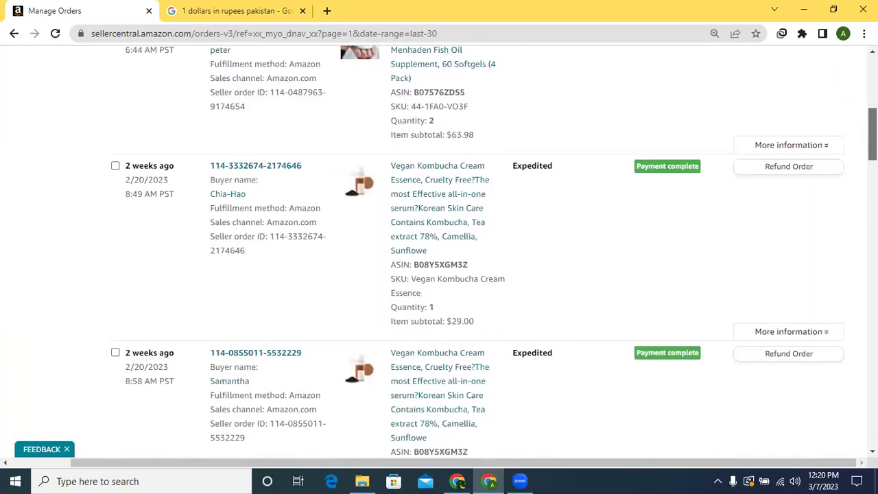
left_click_drag(451, 296, 473, 296)
scroll(439, 254, "down", 9)
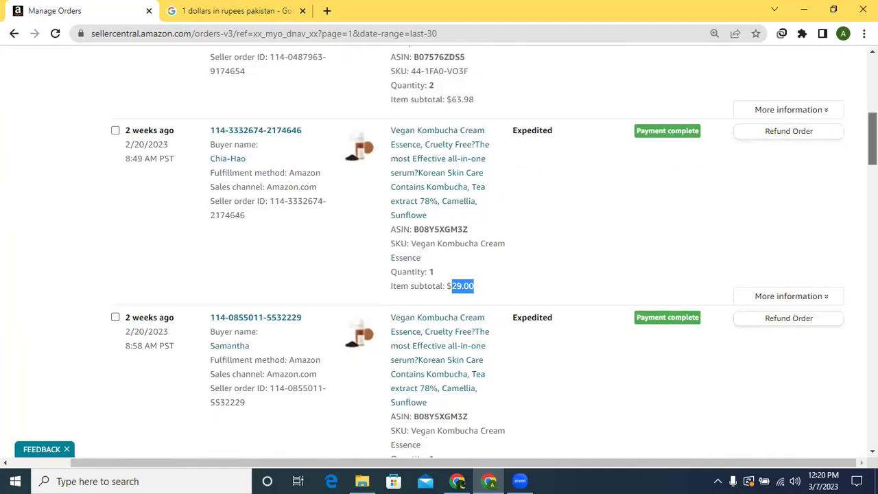
scroll(439, 254, "up", 15)
scroll(439, 254, "down", 1)
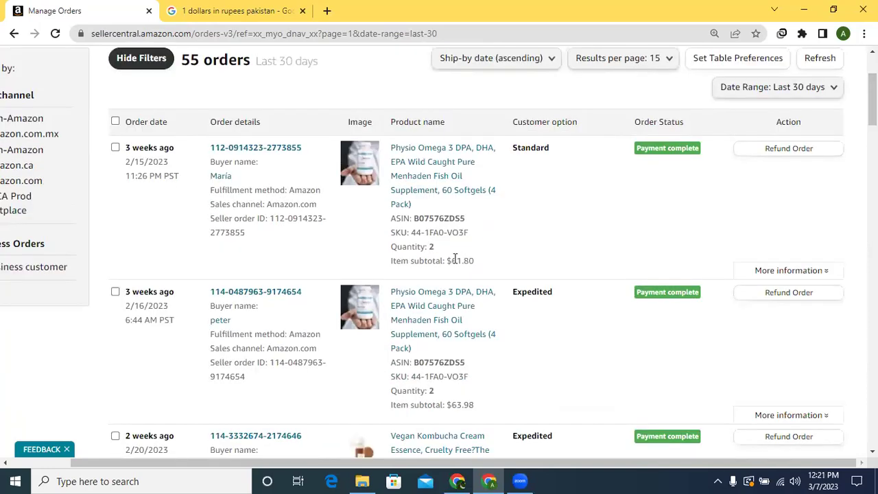
left_click_drag(452, 258, 473, 261)
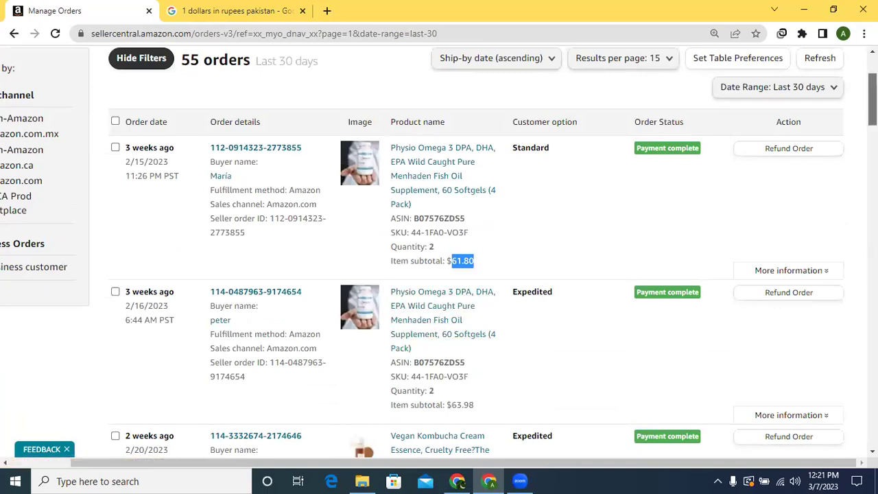
Look through the remaining orders on the first page and open page 2 of the order list.
scroll(439, 254, "down", 1)
scroll(439, 254, "down", 15)
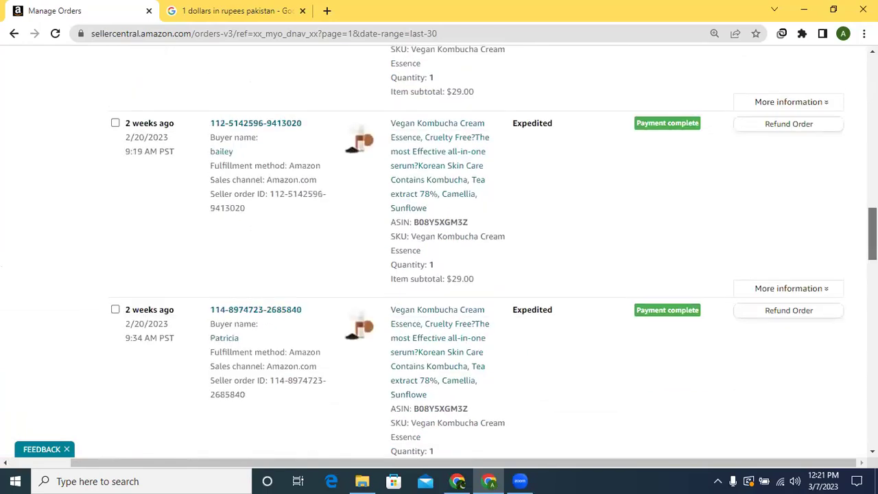
scroll(587, 379, "down", 9)
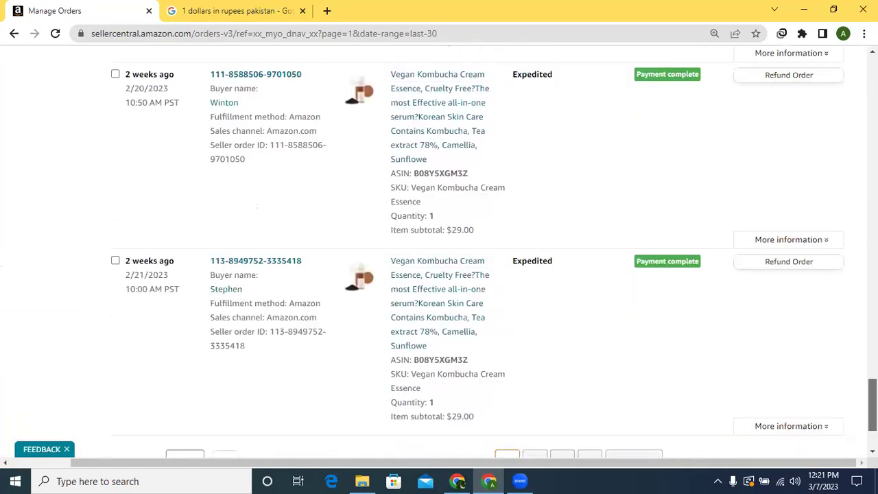
left_click(536, 339)
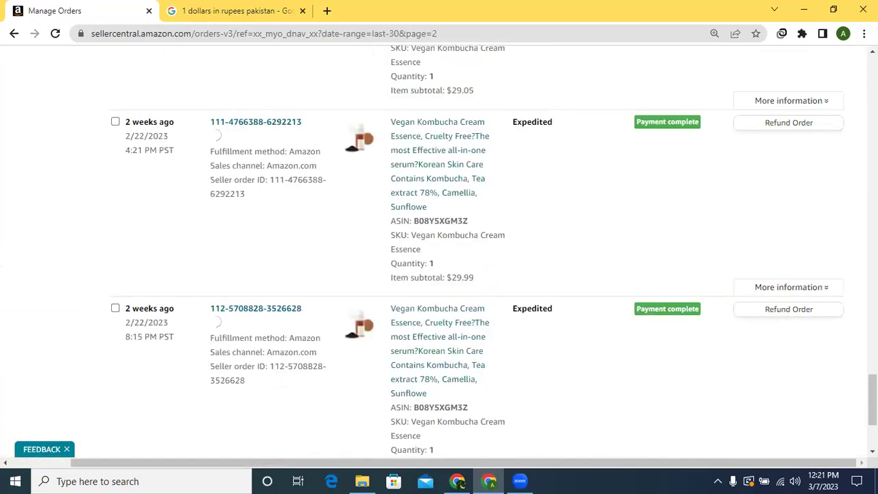
Examine the orders listed on page 2 and open page 3.
scroll(440, 251, "up", 15)
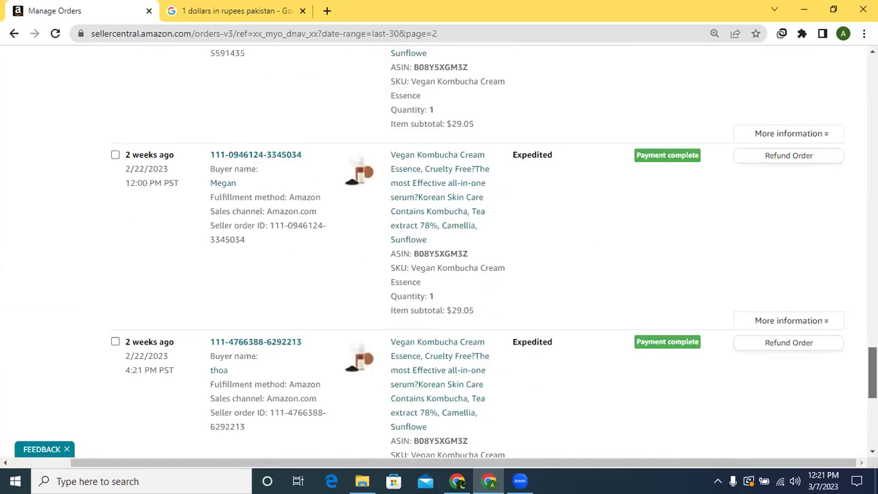
scroll(439, 251, "up", 15)
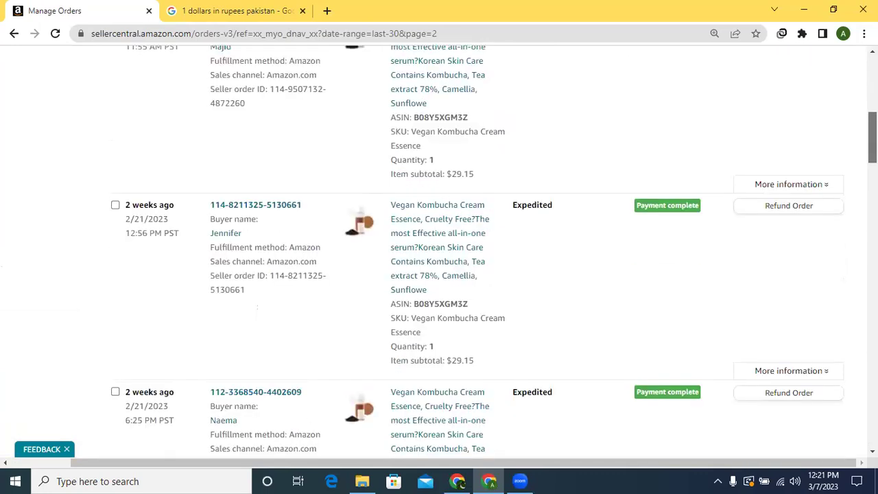
scroll(439, 251, "up", 6)
scroll(439, 251, "down", 15)
scroll(439, 251, "down", 20)
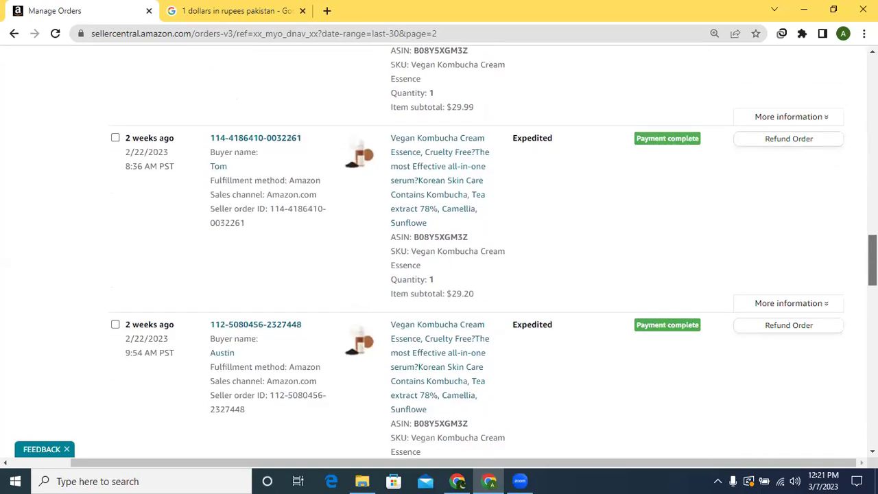
scroll(439, 251, "down", 6)
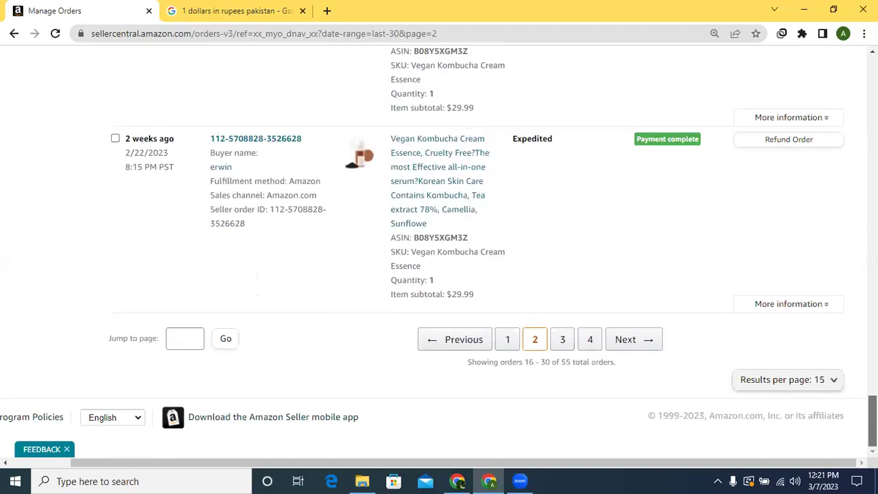
left_click(563, 339)
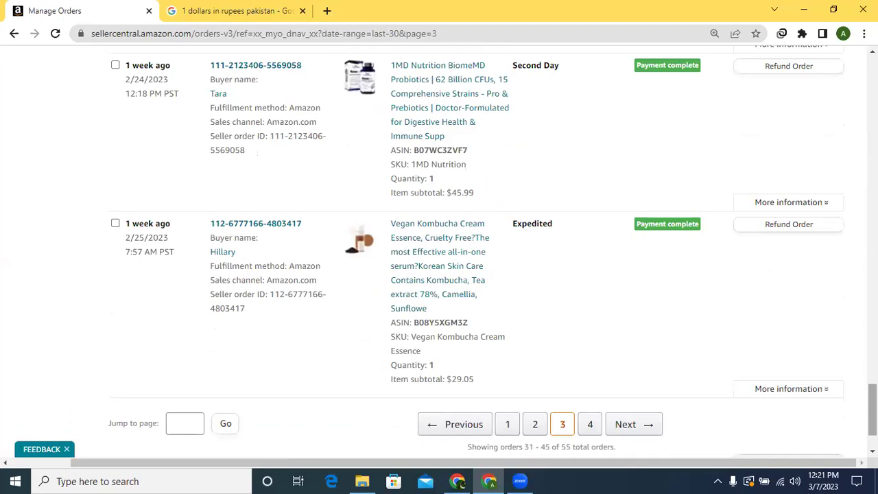
Examine the order dates, products, quantities and item subtotals on page 3 of the order list.
scroll(439, 251, "up", 5)
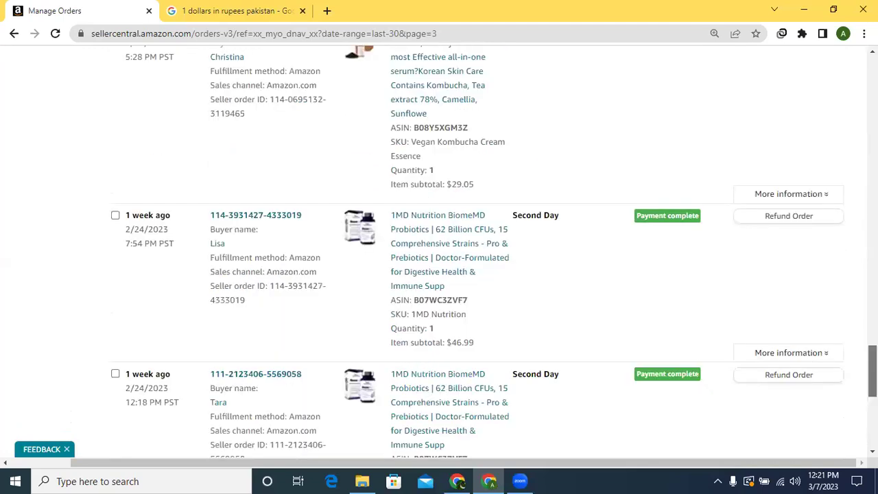
scroll(494, 251, "up", 1)
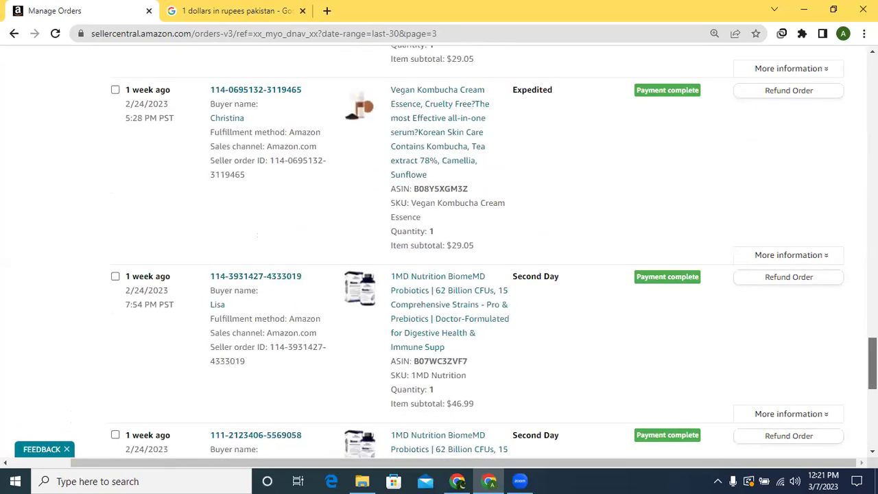
scroll(478, 251, "down", 1)
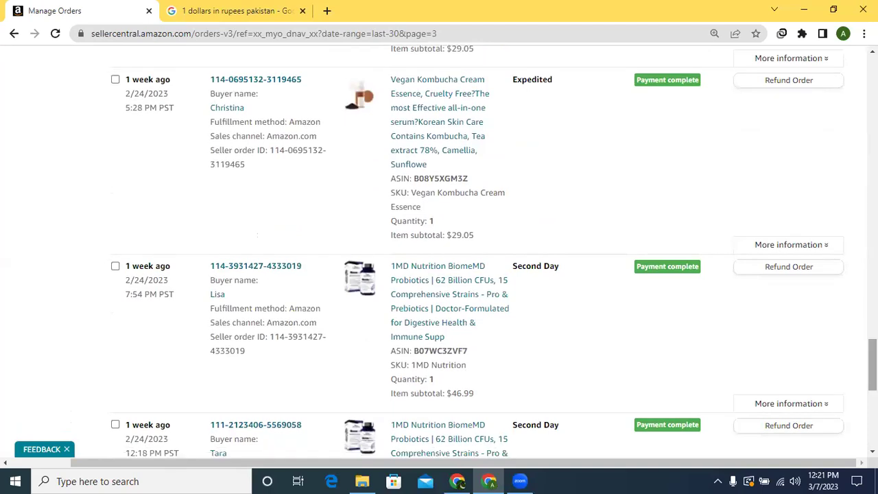
scroll(439, 251, "up", 15)
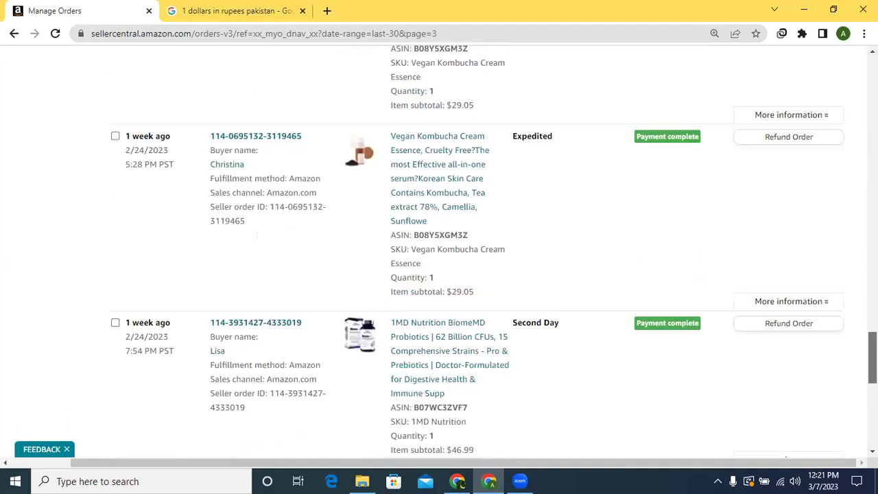
scroll(439, 251, "up", 5)
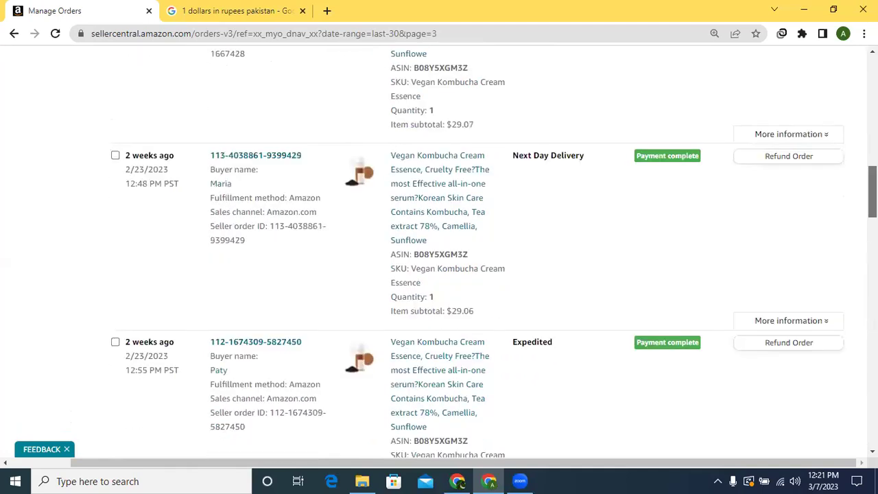
scroll(439, 251, "up", 2)
scroll(439, 251, "up", 3)
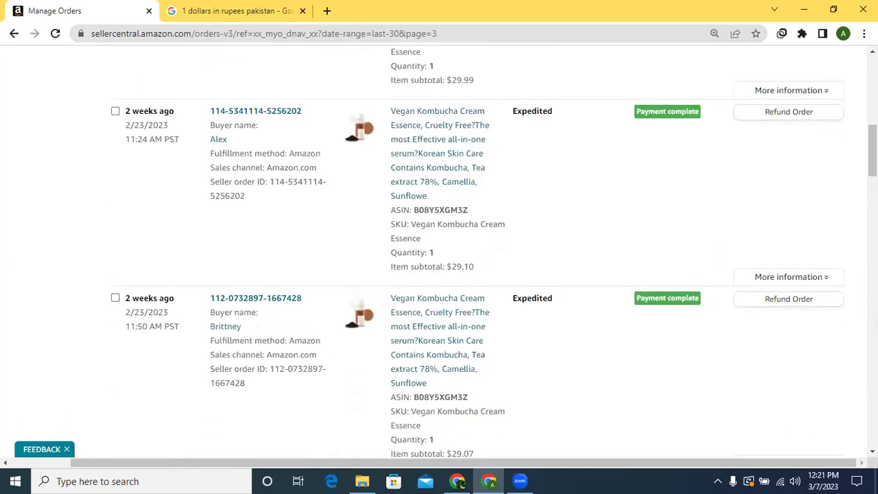
scroll(439, 251, "up", 8)
scroll(439, 251, "down", 8)
scroll(439, 251, "down", 5)
scroll(439, 251, "down", 12)
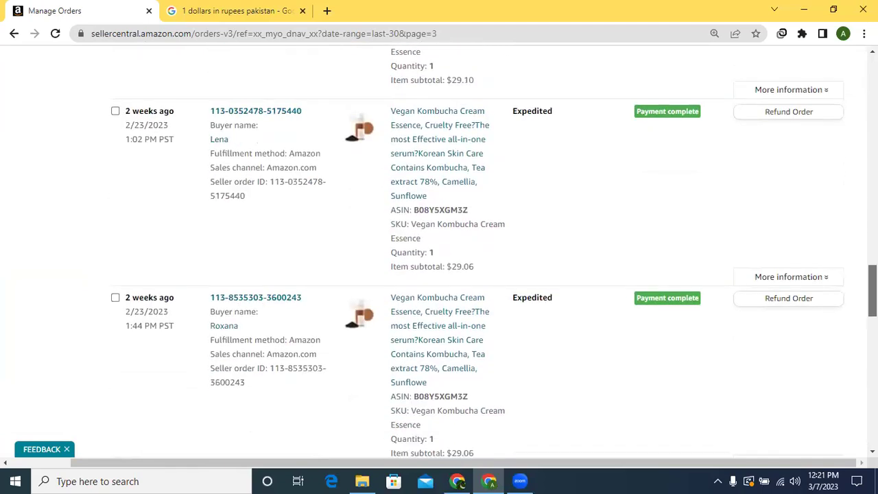
scroll(439, 251, "down", 6)
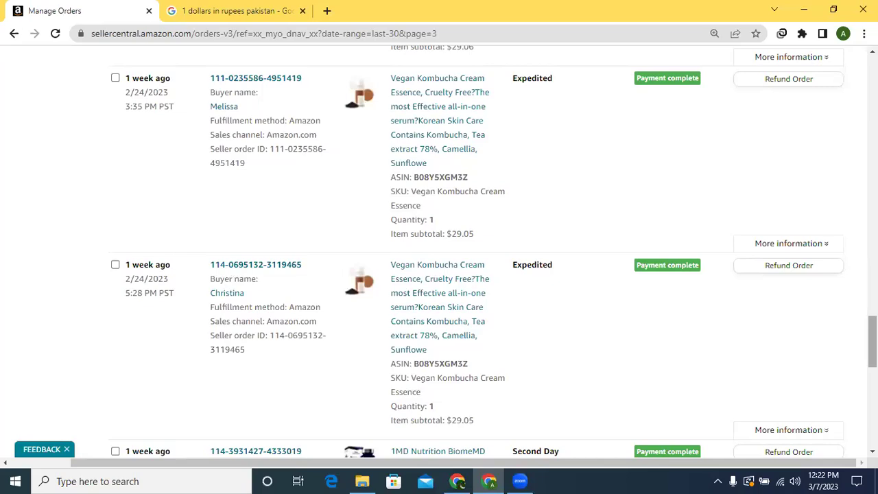
scroll(439, 251, "down", 3)
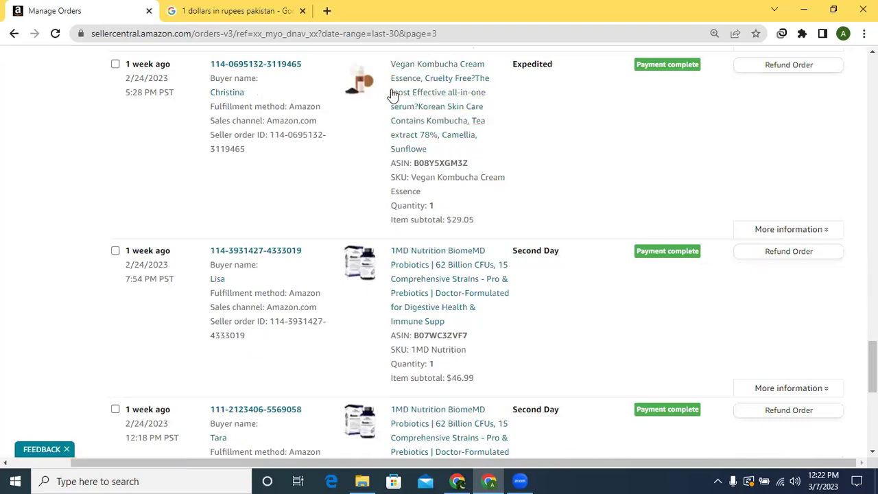
Look through the remaining orders on page 3 of the order list and open page 4.
scroll(440, 251, "down", 3)
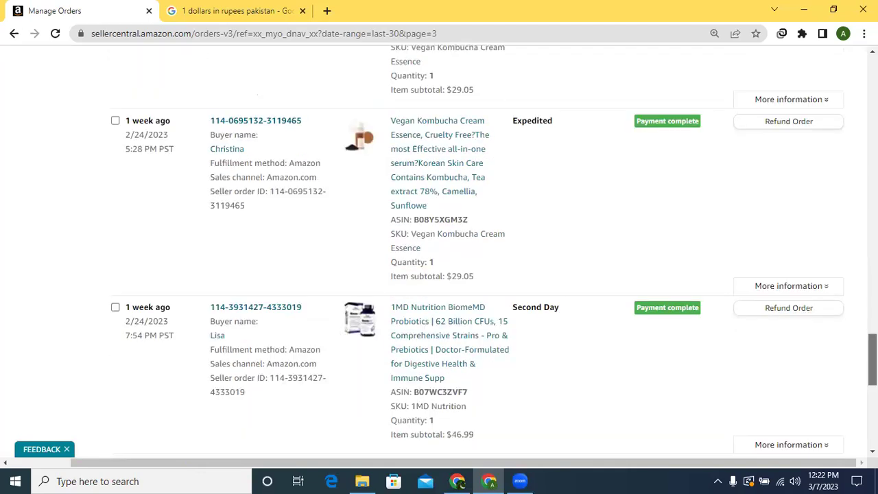
scroll(439, 251, "down", 1)
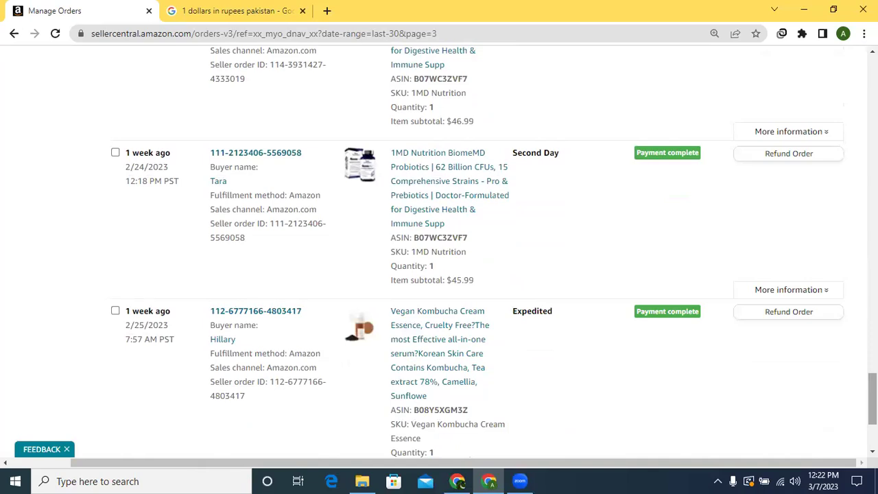
scroll(625, 402, "down", 3)
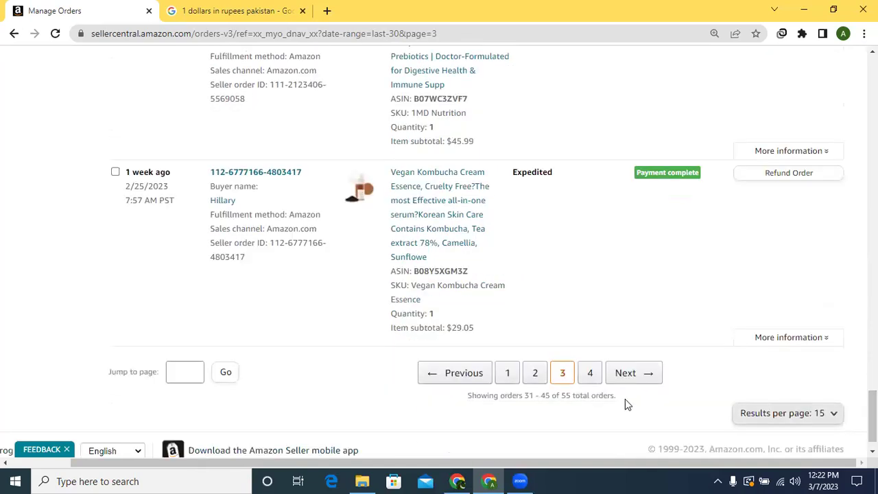
left_click(587, 374)
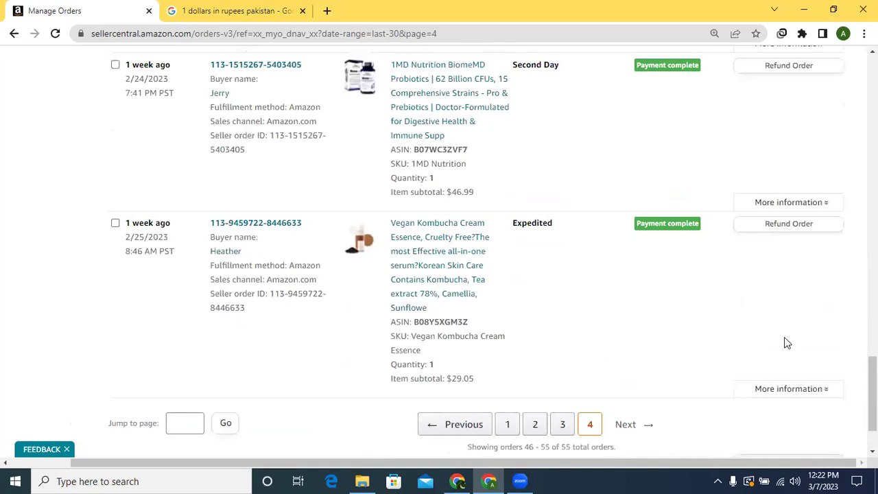
Return to the start of page 4 and open the FBA Inventory page from the Inventory section.
left_click_drag(873, 395, 873, 93)
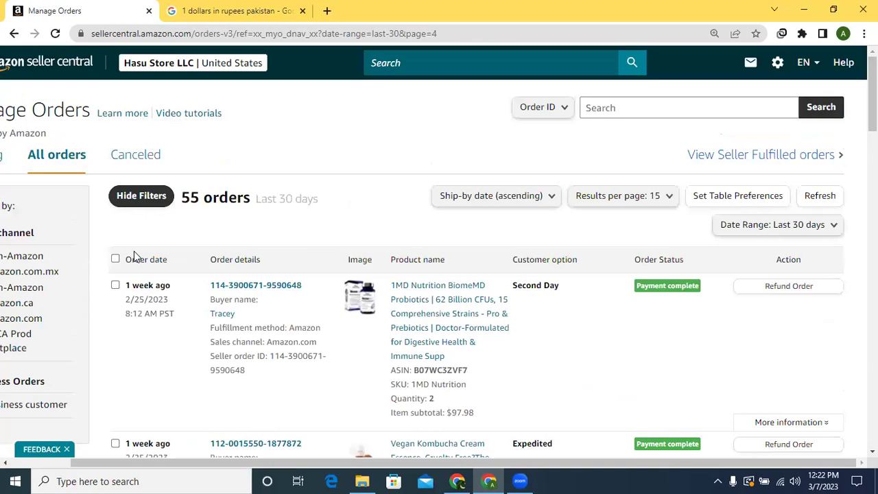
scroll(72, 451, "left", 2)
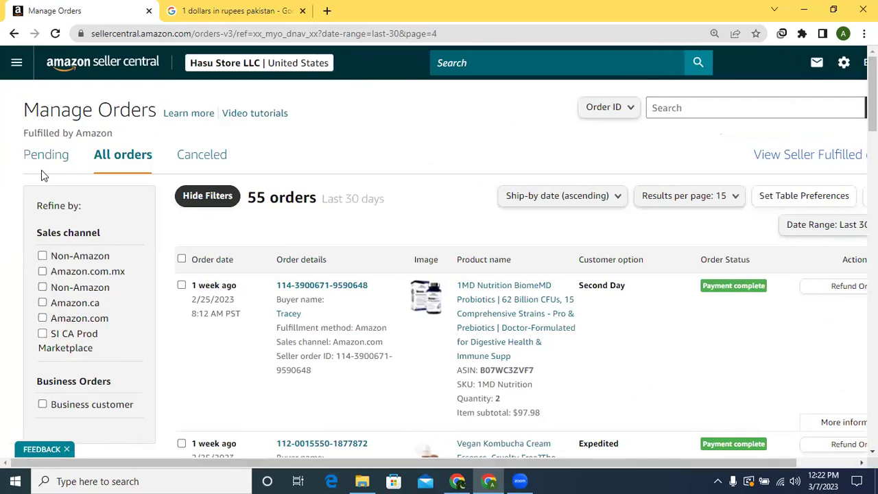
left_click(15, 62)
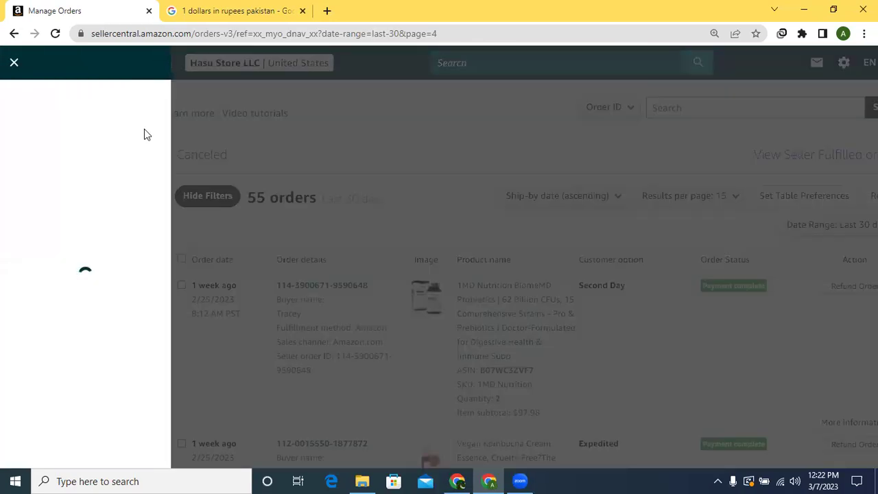
mouse_move(99, 100)
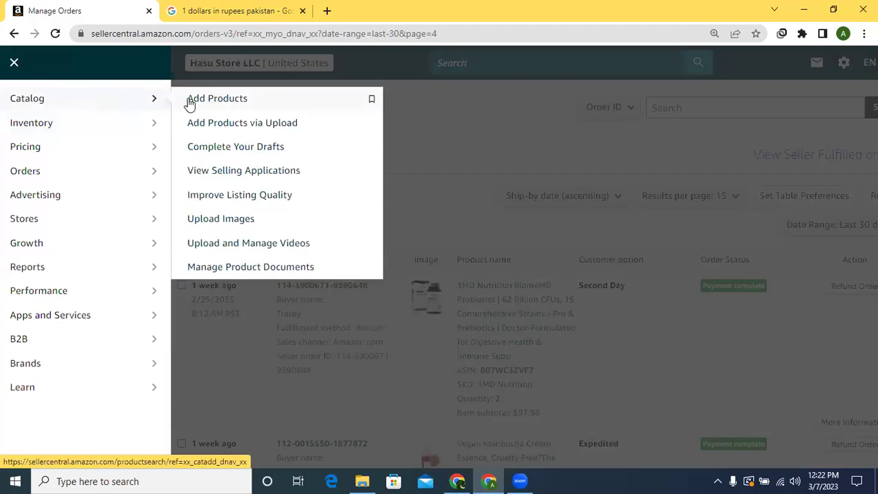
mouse_move(121, 126)
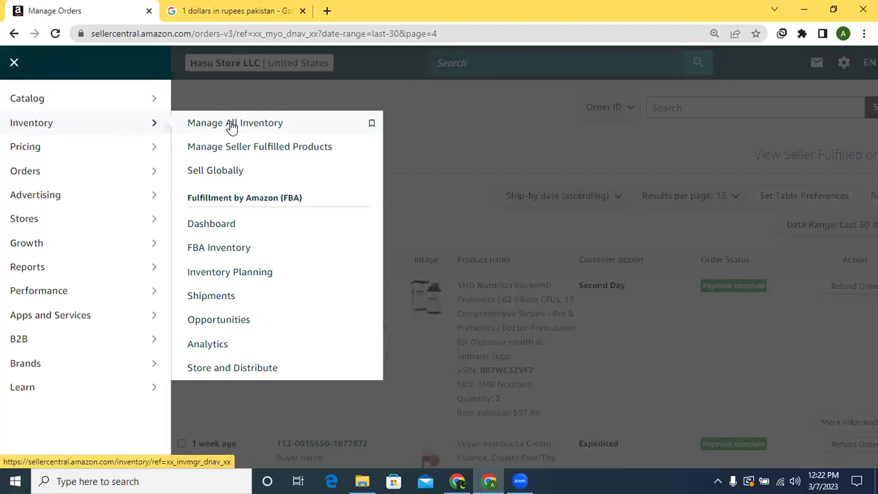
left_click(232, 250)
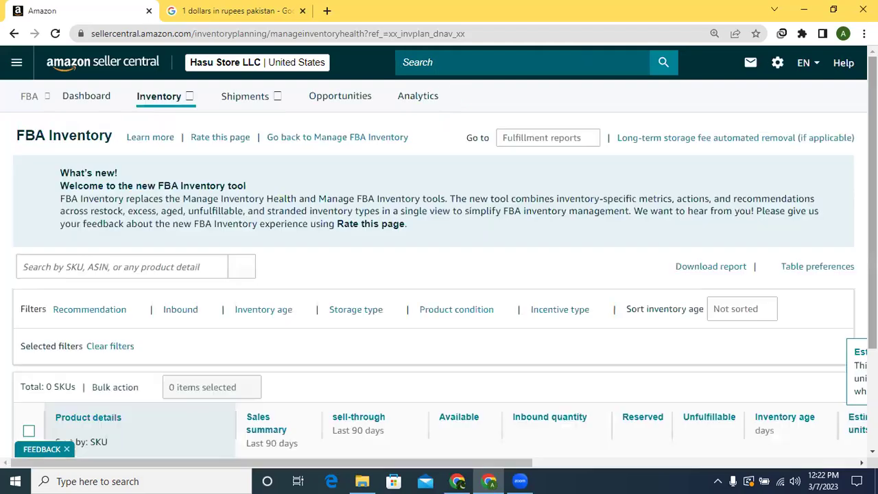
left_click(712, 196)
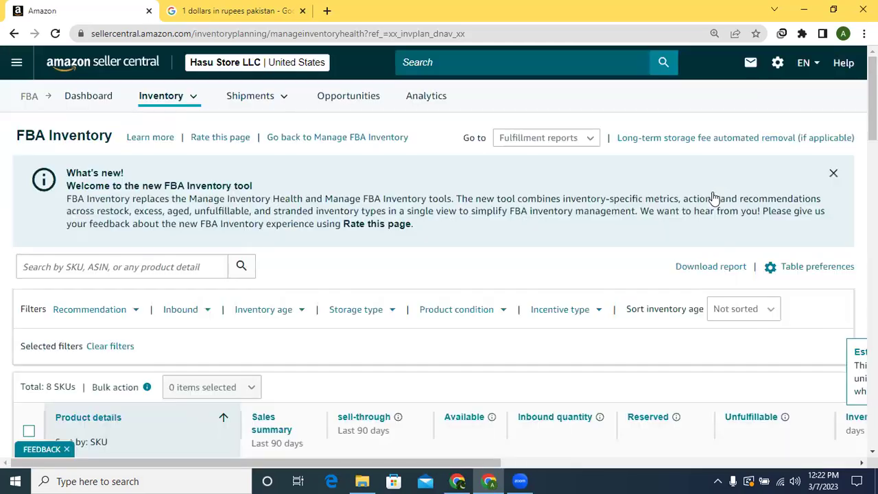
Review the 1MD Nutrition BiomeMD Probiotics sales summary, highlighting its 90-day sales amount and viewing the sales details.
scroll(714, 197, "down", 2)
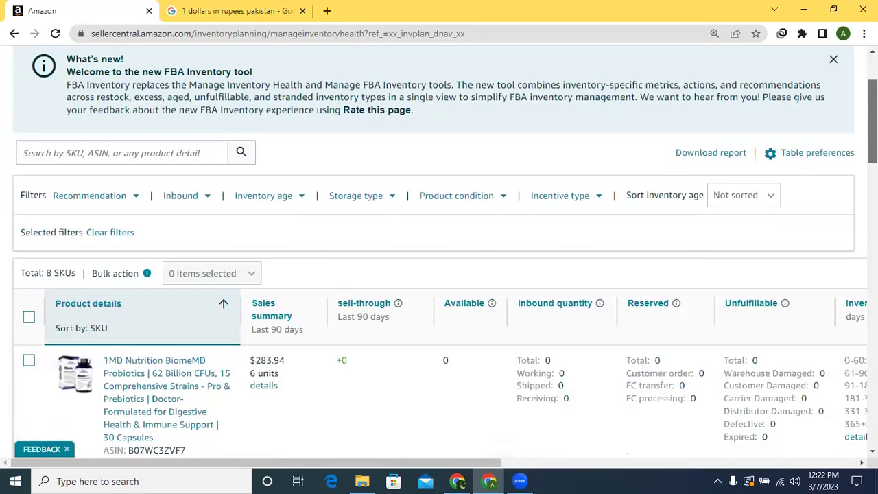
scroll(439, 254, "down", 1)
scroll(439, 253, "down", 2)
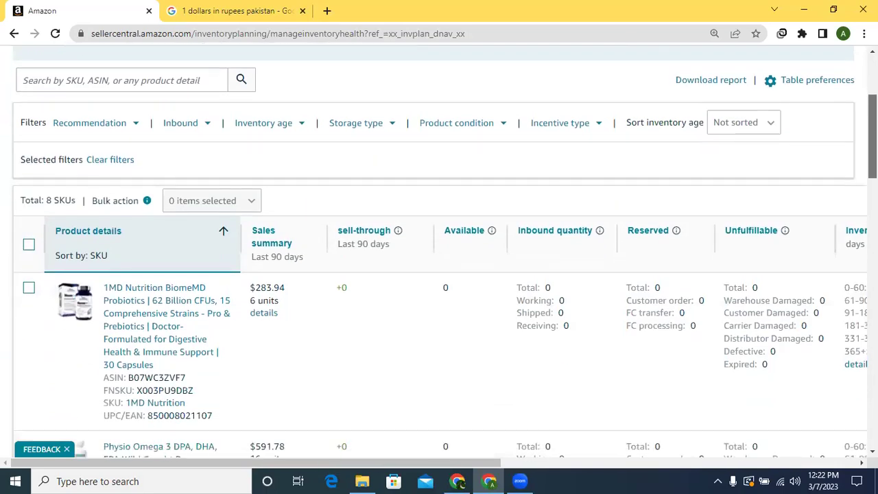
scroll(439, 254, "up", 1)
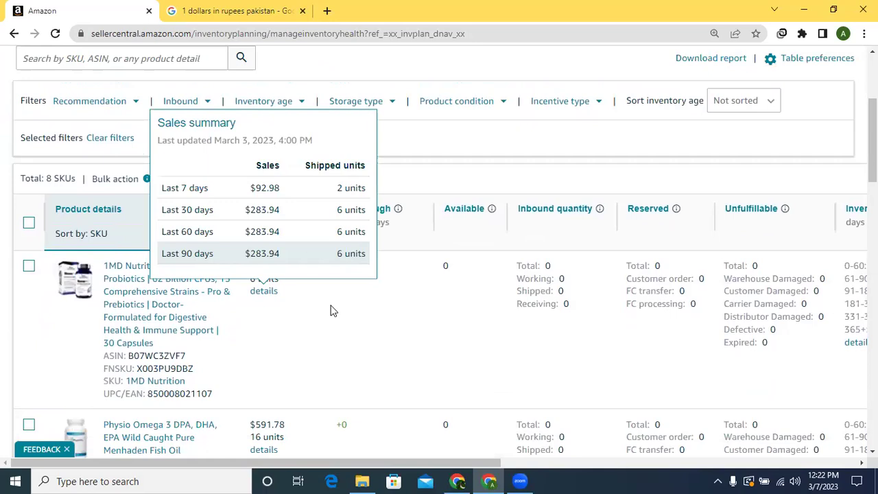
left_click_drag(257, 266, 302, 267)
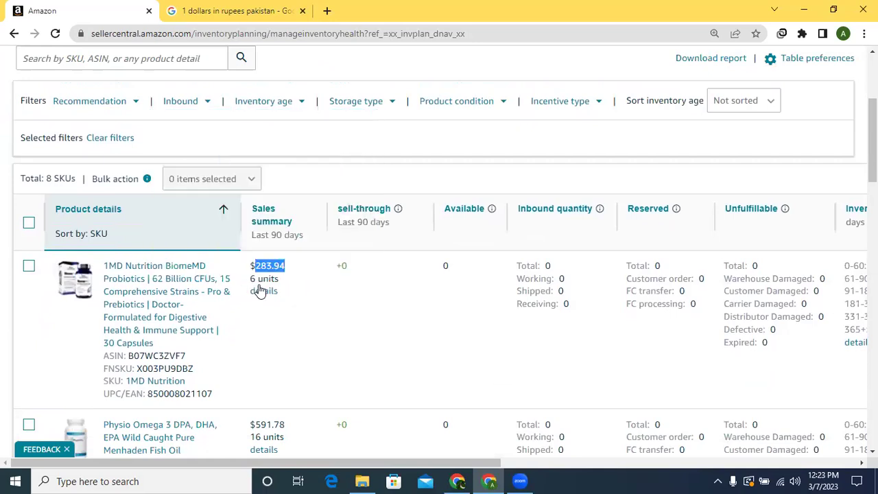
mouse_move(263, 295)
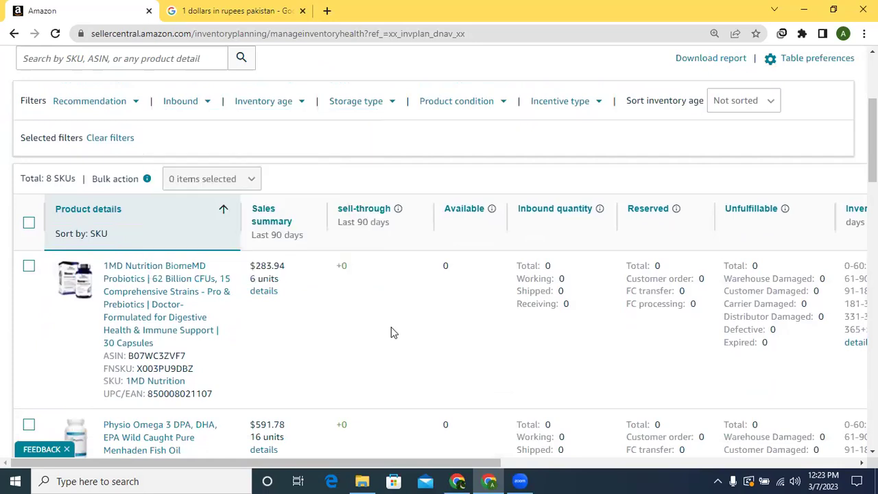
Review the Physio Omega 3 sales summary, highlighting its 90-day sales and units and viewing the sales details.
scroll(350, 280, "down", 2)
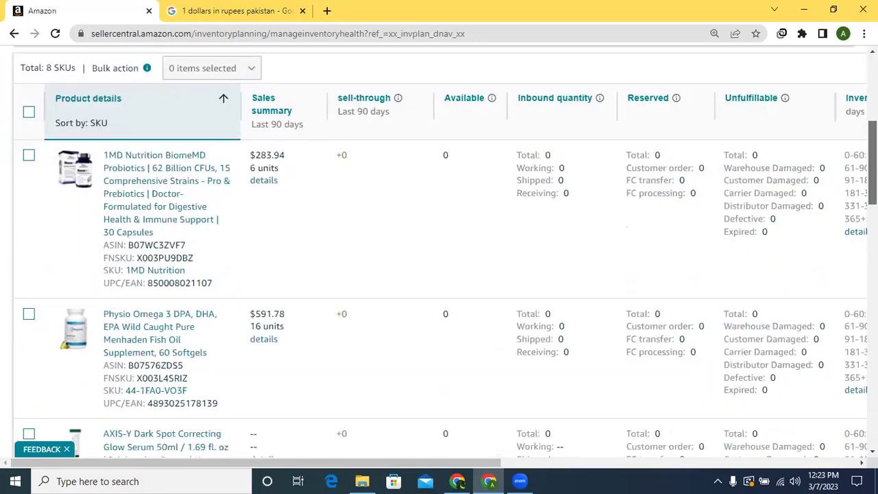
left_click_drag(249, 269, 286, 266)
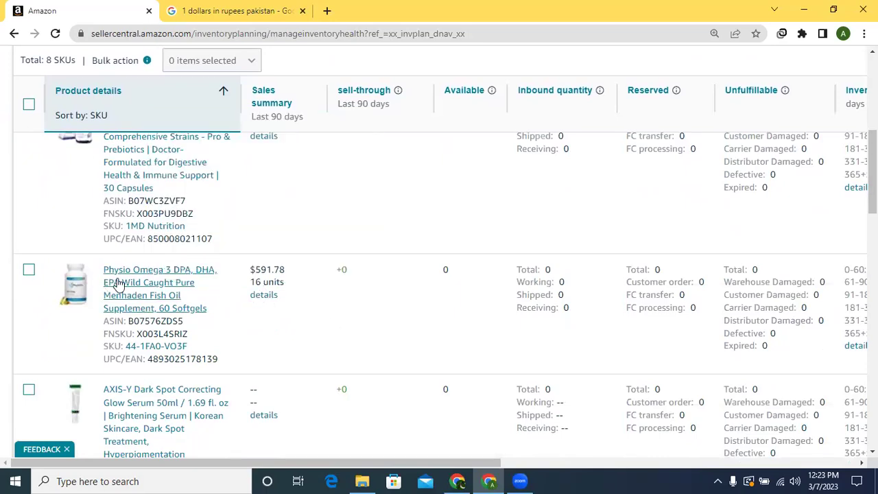
left_click_drag(251, 267, 282, 295)
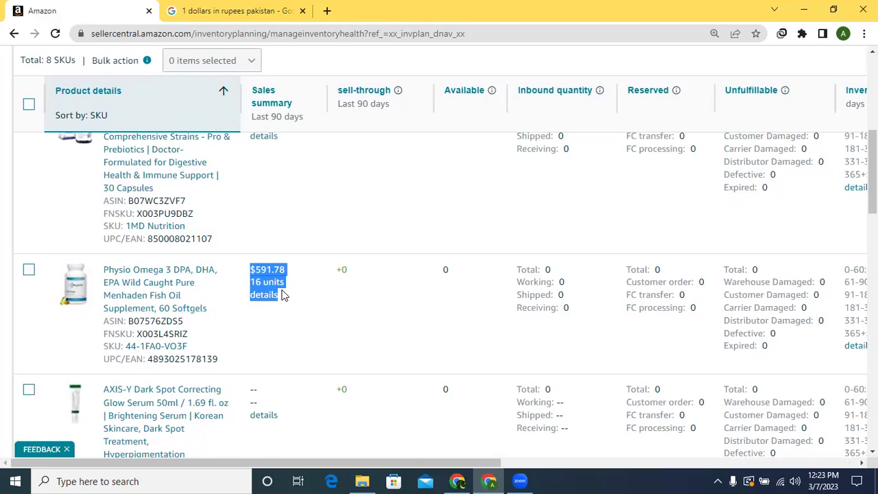
left_click(285, 294)
left_click(264, 296)
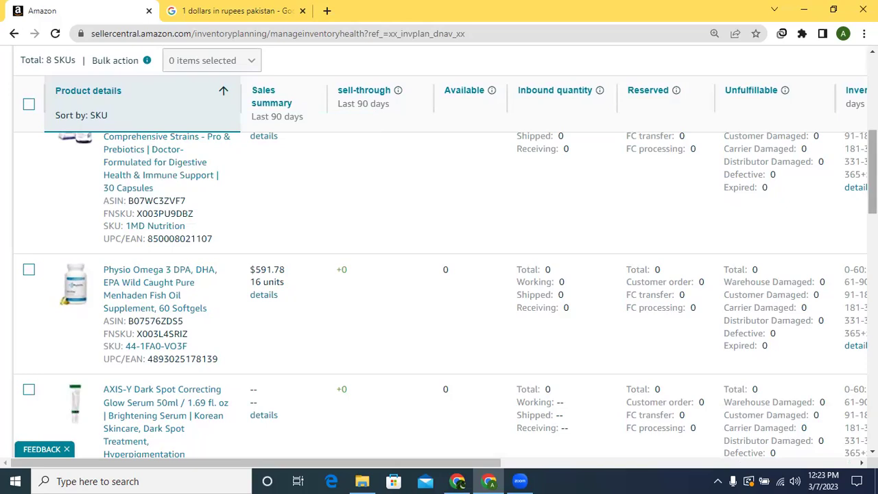
Review the Vegan Kombucha Cream Essence sales details, highlighting its 90-day and 7-day sales amounts, and close the details.
left_click_drag(873, 175, 873, 286)
scroll(612, 229, "down", 1)
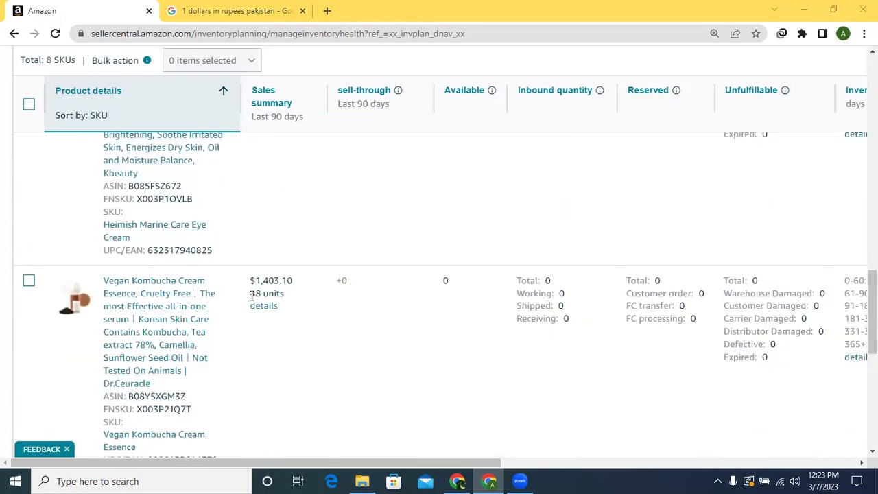
left_click_drag(255, 280, 292, 278)
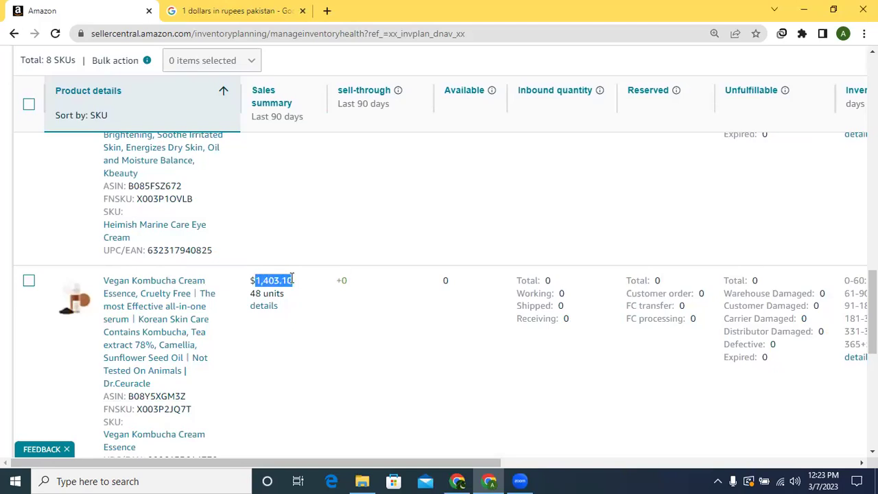
left_click(264, 309)
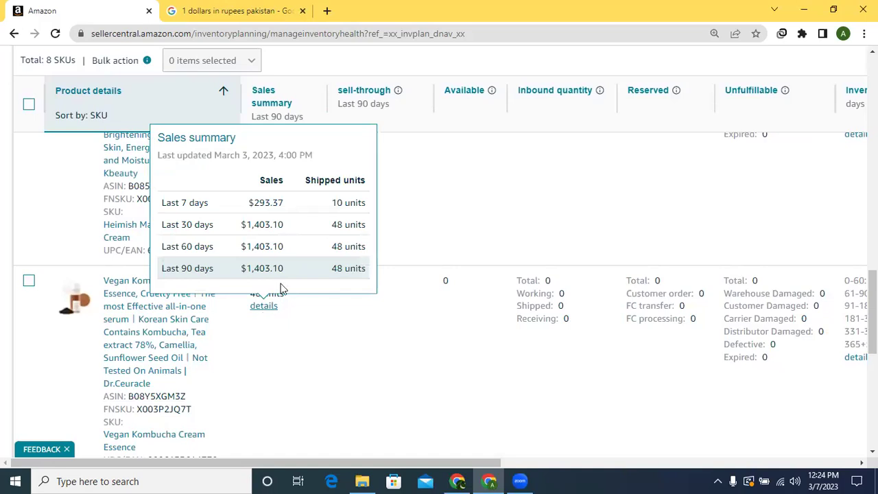
left_click_drag(253, 202, 294, 204)
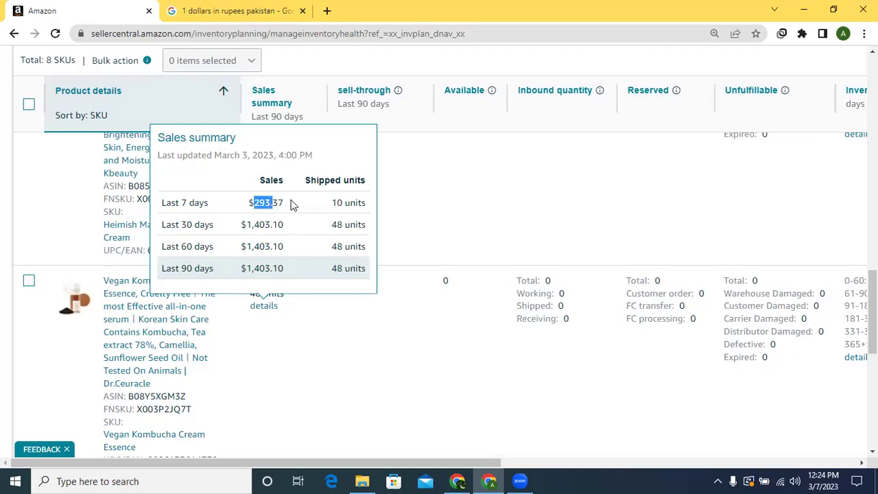
left_click(391, 376)
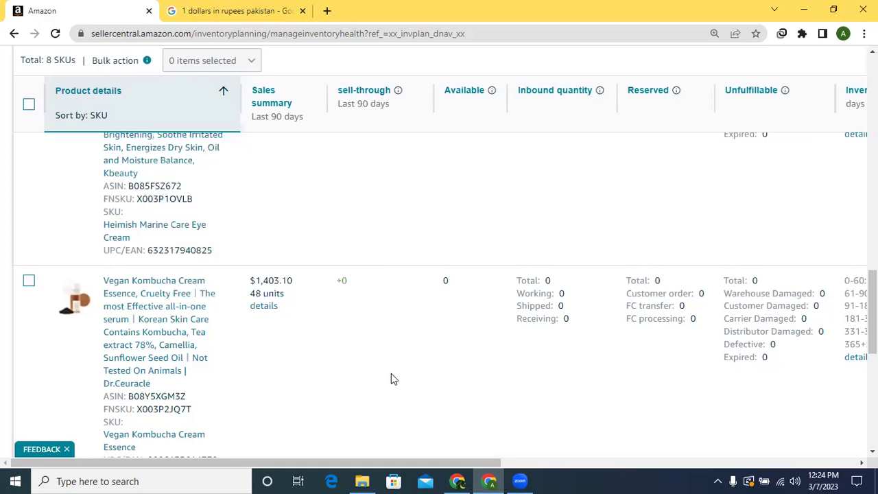
Open the Amazon product page of Vegan Kombucha Cream Essence from the inventory list and set the browser zoom to 110%.
left_click(179, 293)
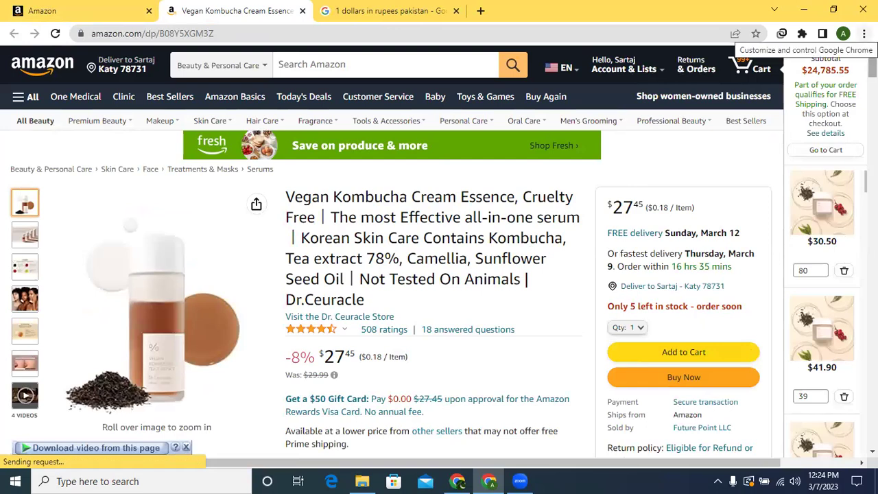
left_click(864, 34)
left_click(825, 155)
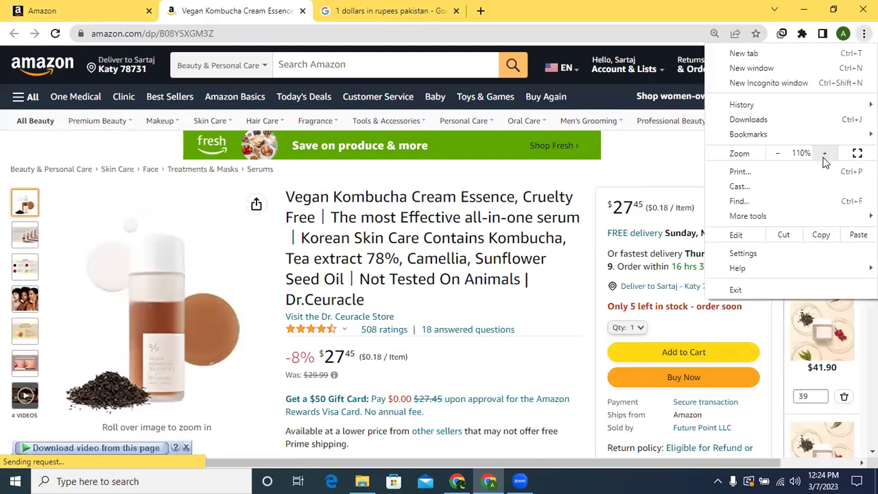
left_click(678, 5)
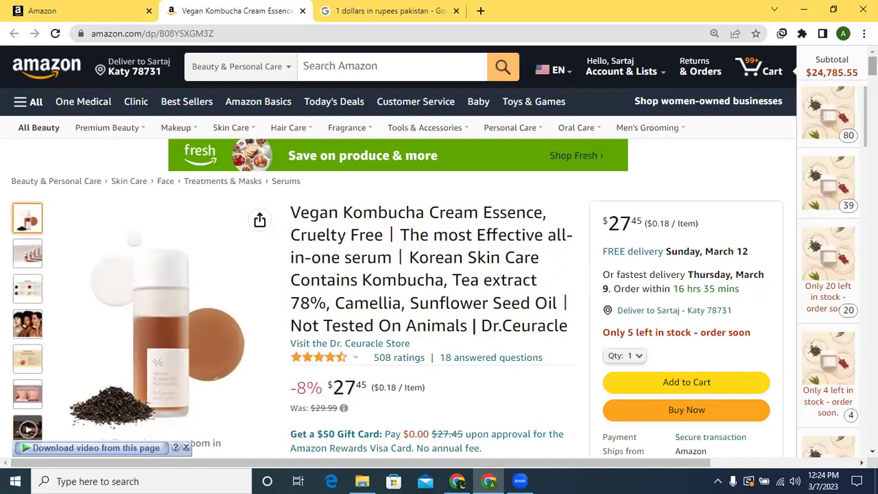
Examine the product page's price, stock, seller, pattern options, item details and other sellers' offers.
scroll(398, 252, "down", 1)
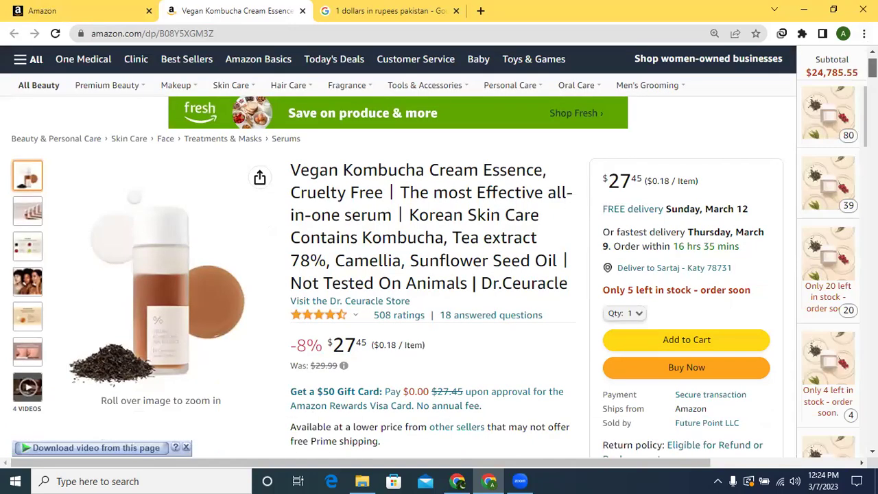
scroll(396, 251, "down", 5)
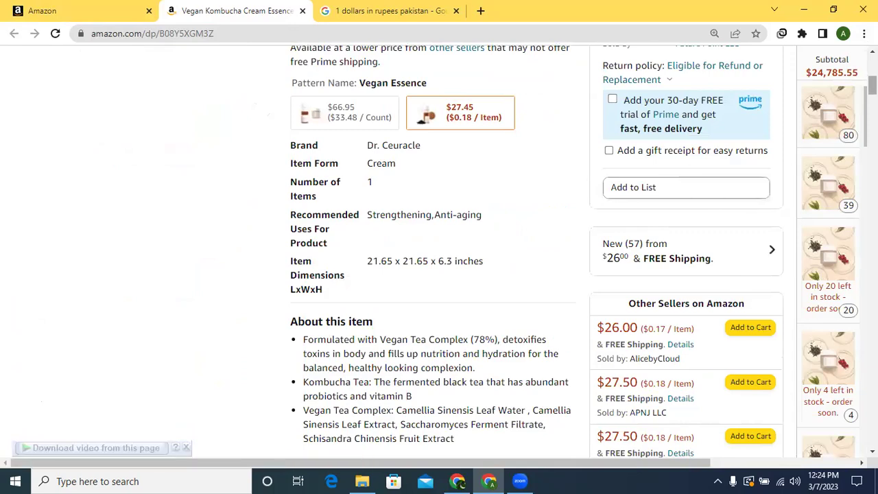
scroll(440, 247, "up", 2)
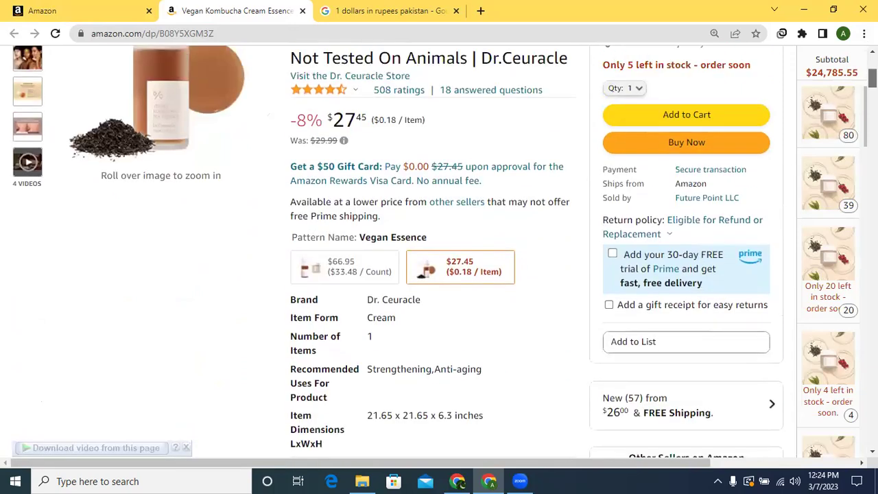
scroll(439, 247, "up", 1)
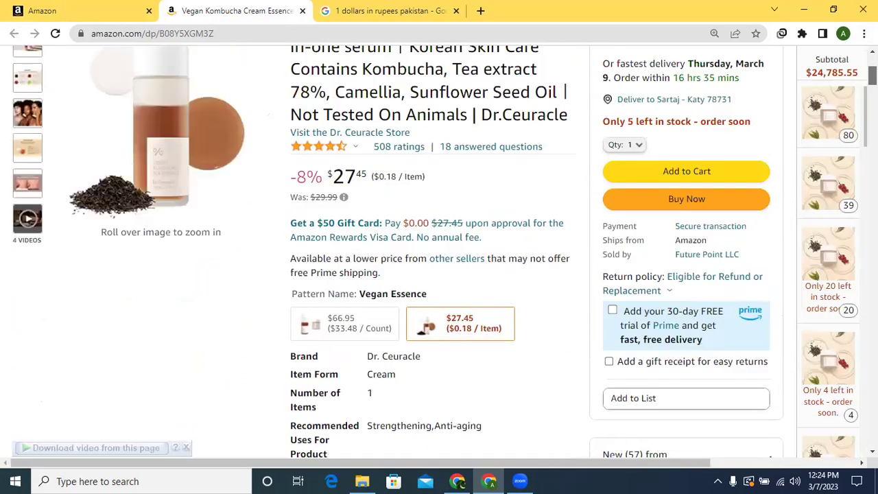
scroll(439, 251, "down", 3)
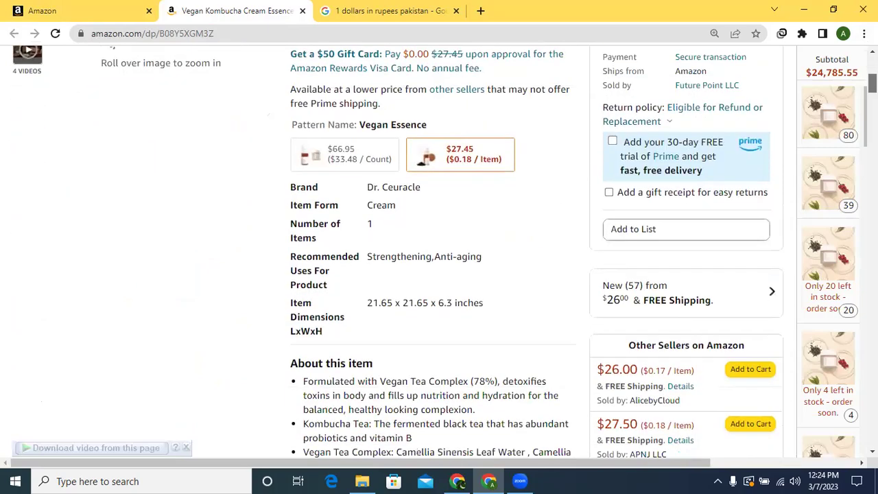
scroll(439, 251, "up", 2)
scroll(439, 251, "up", 2)
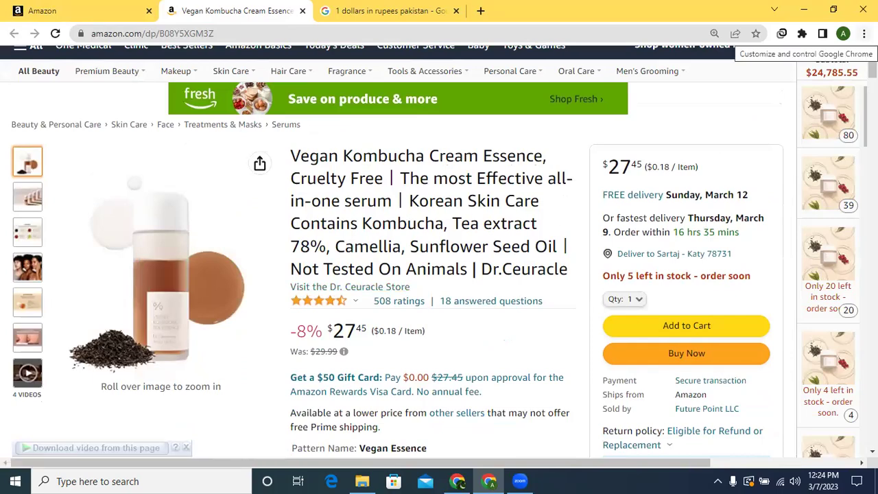
scroll(439, 251, "down", 1)
scroll(439, 251, "down", 6)
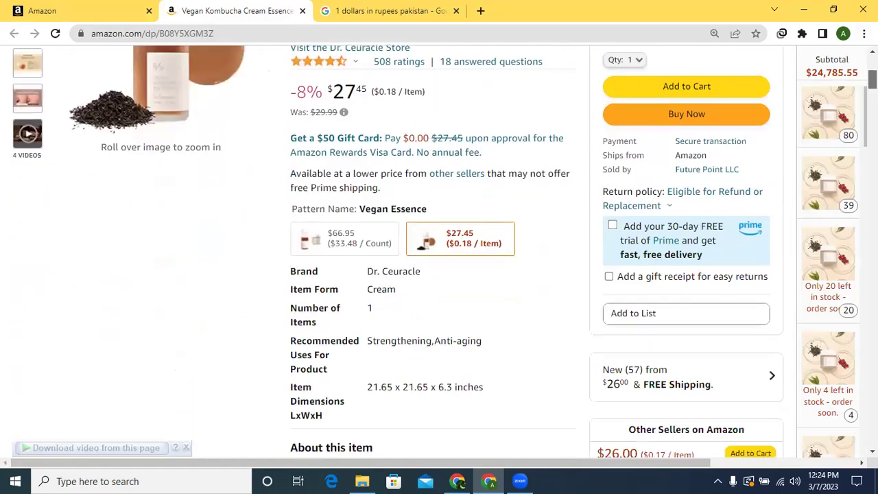
Look through the Vegan Kombucha Cream Essence product page to its product details and highlight the overall Best Sellers Rank.
scroll(439, 251, "up", 8)
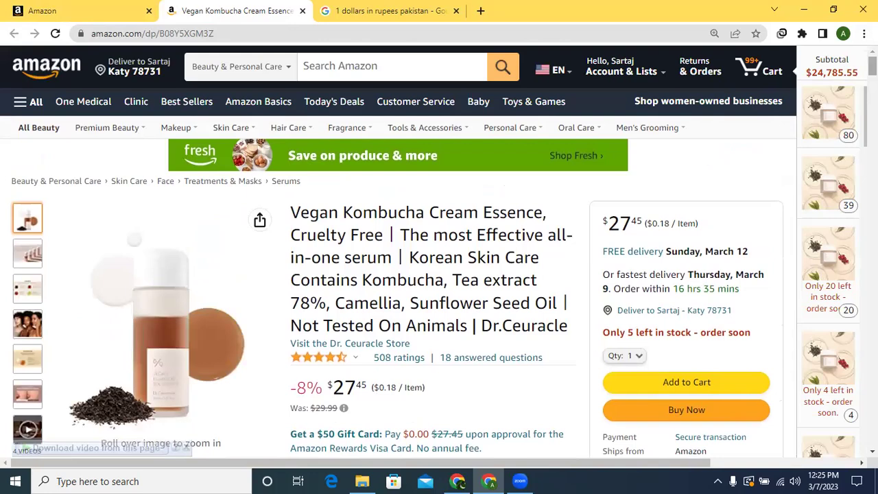
scroll(439, 251, "down", 11)
scroll(439, 251, "down", 15)
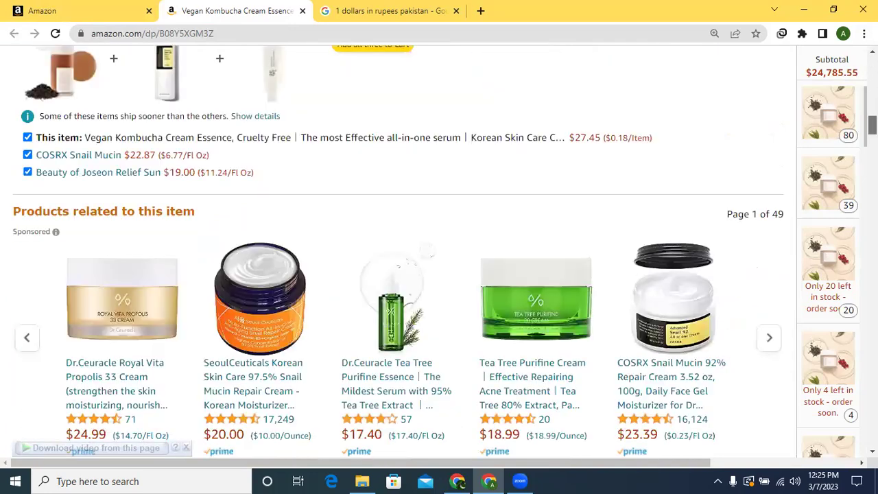
scroll(439, 251, "down", 15)
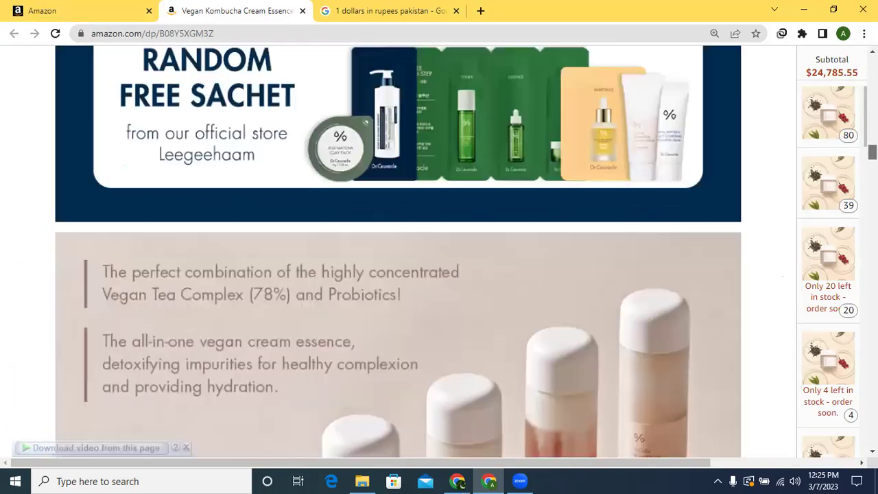
scroll(439, 251, "down", 15)
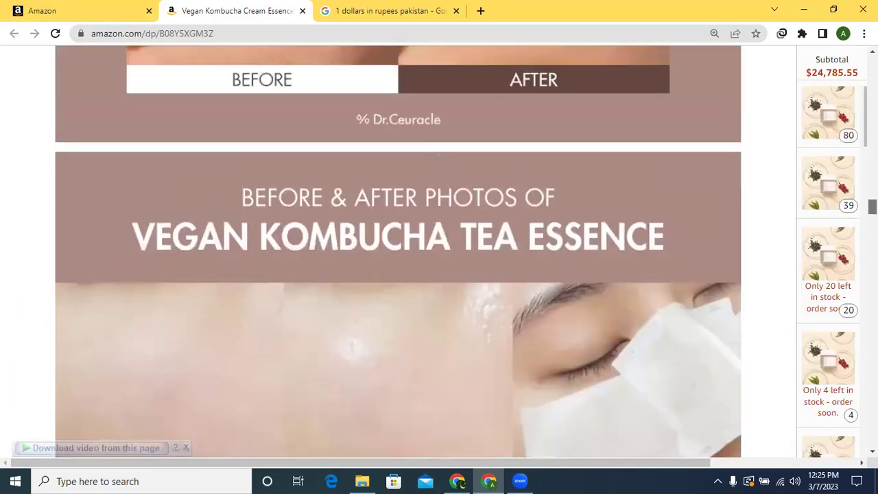
scroll(439, 251, "down", 5)
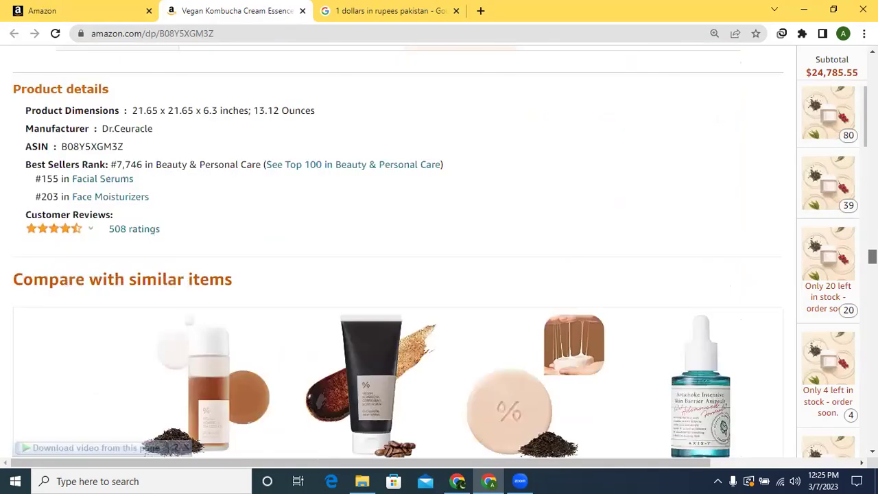
scroll(439, 251, "up", 3)
scroll(439, 252, "down", 1)
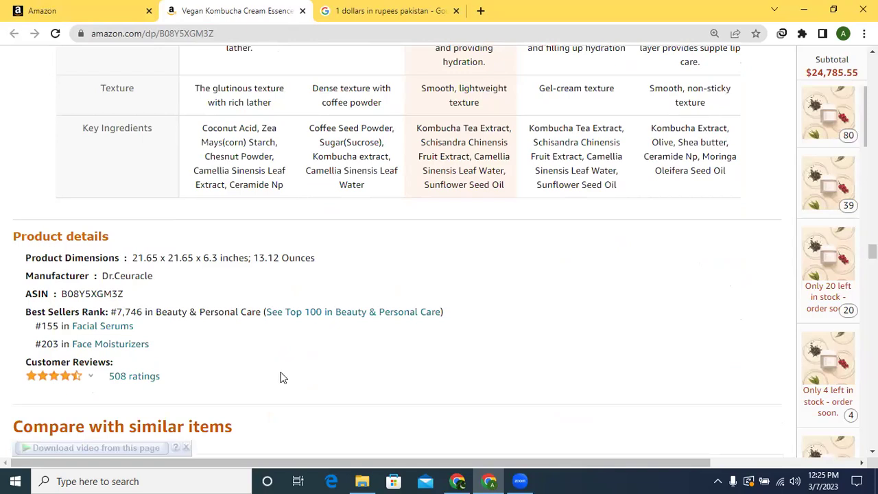
left_click_drag(111, 313, 140, 312)
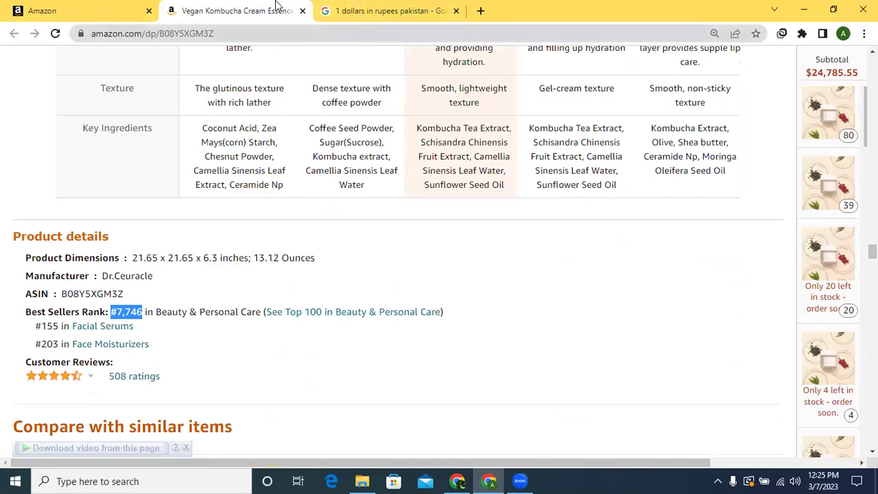
Return to FBA Inventory, highlight the 90-day sales amount of Vegan Kombucha Cream Essence, and look over the other listed products.
left_click(69, 10)
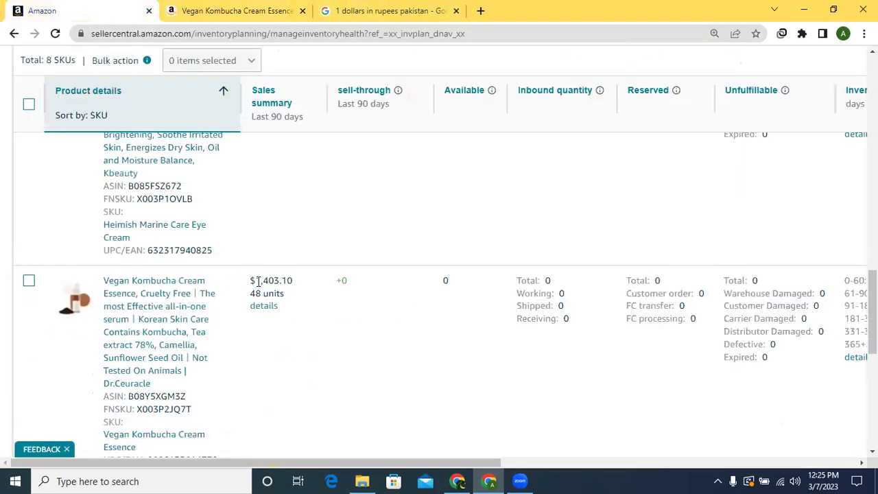
left_click_drag(258, 280, 299, 284)
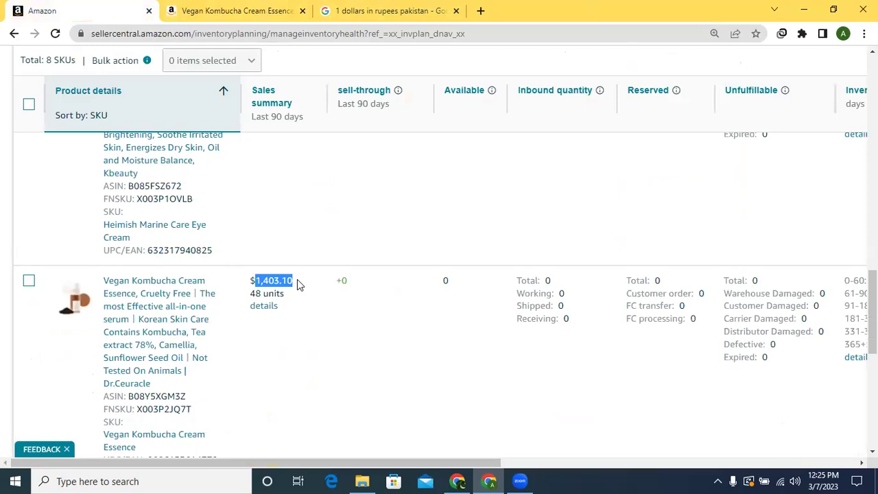
left_click_drag(872, 312, 873, 151)
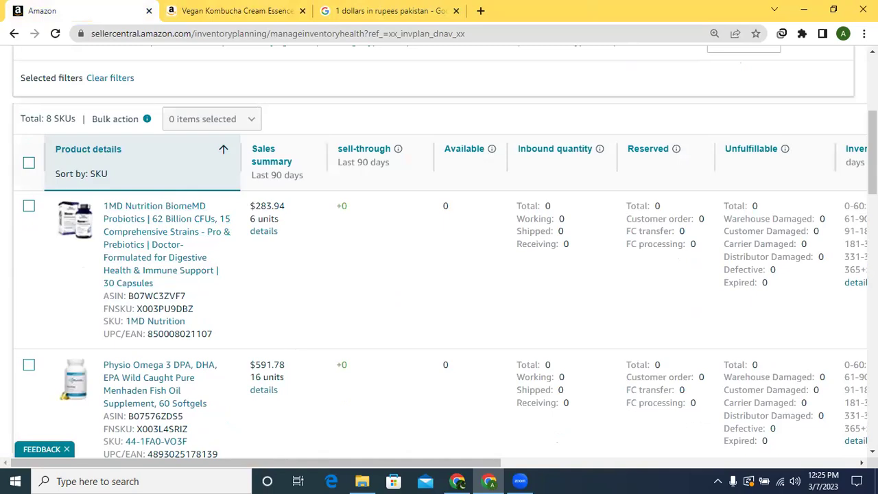
left_click_drag(873, 151, 873, 362)
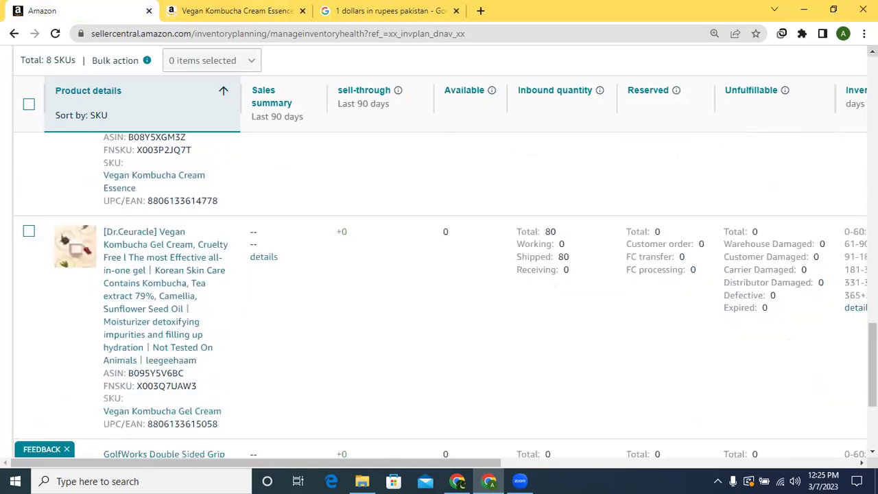
Dismiss the What's new notice about the new FBA Inventory tool.
scroll(439, 274, "up", 10)
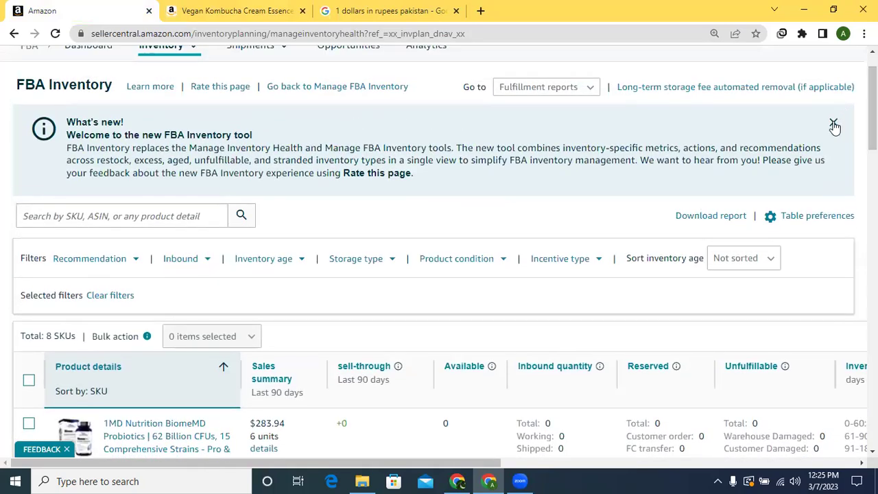
left_click(833, 124)
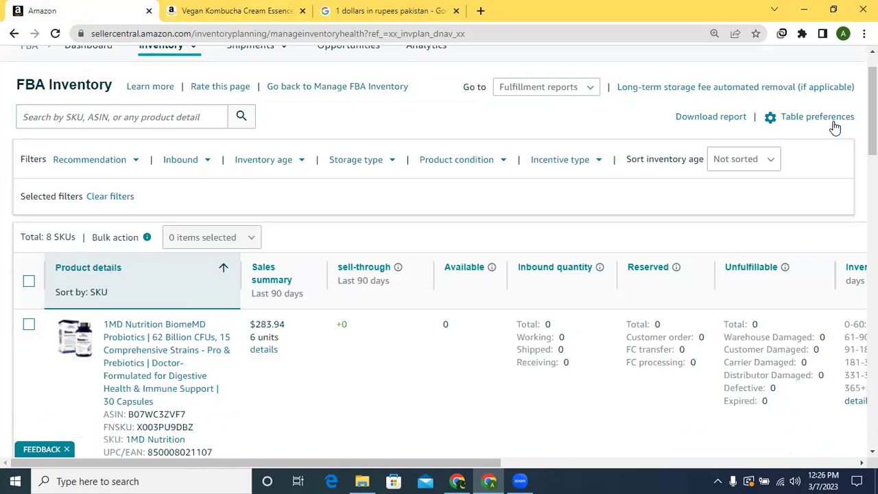
scroll(873, 109, "up", 1)
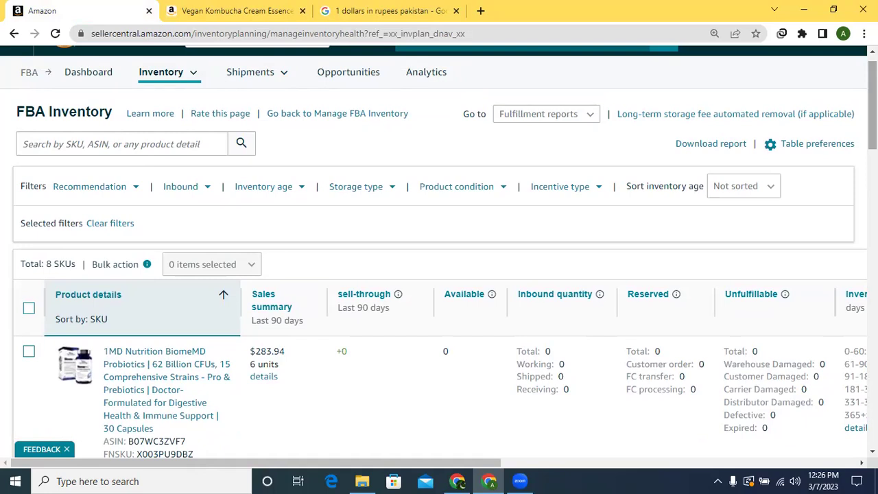
scroll(439, 251, "up", 1)
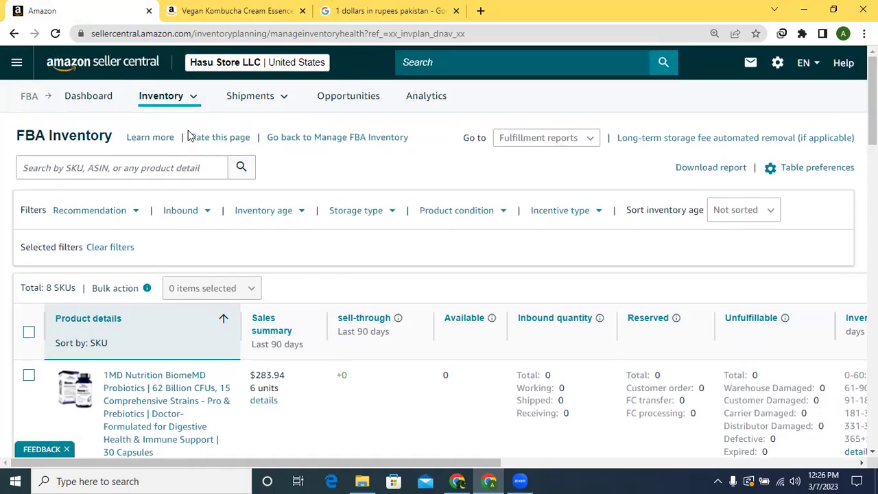
Open the Selling applications page and highlight the approved Ben and AXIS-Y brand applications in the list.
left_click(21, 71)
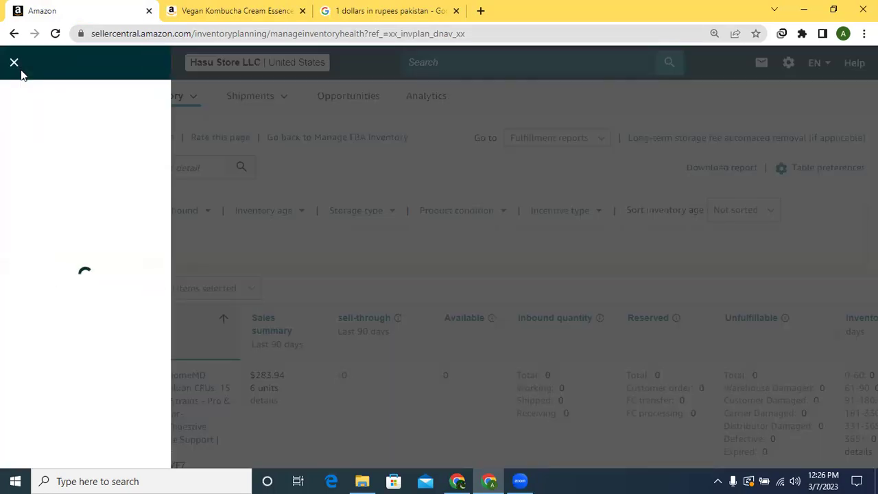
mouse_move(68, 112)
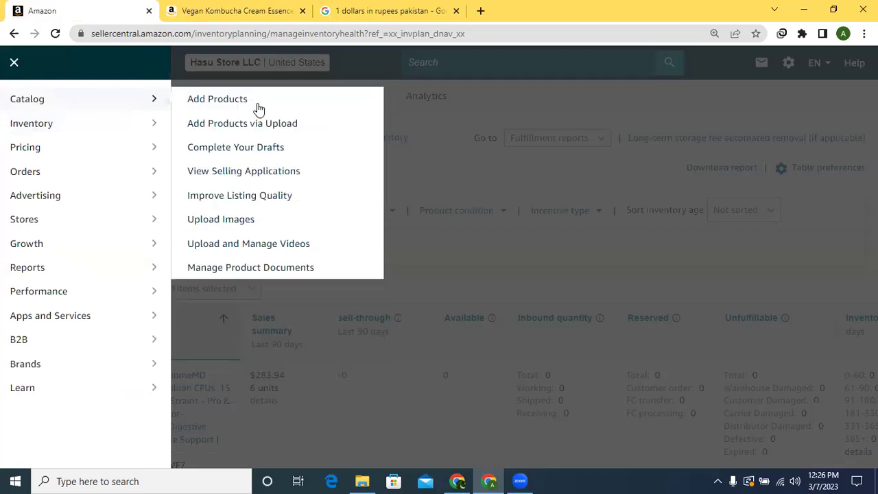
left_click(227, 172)
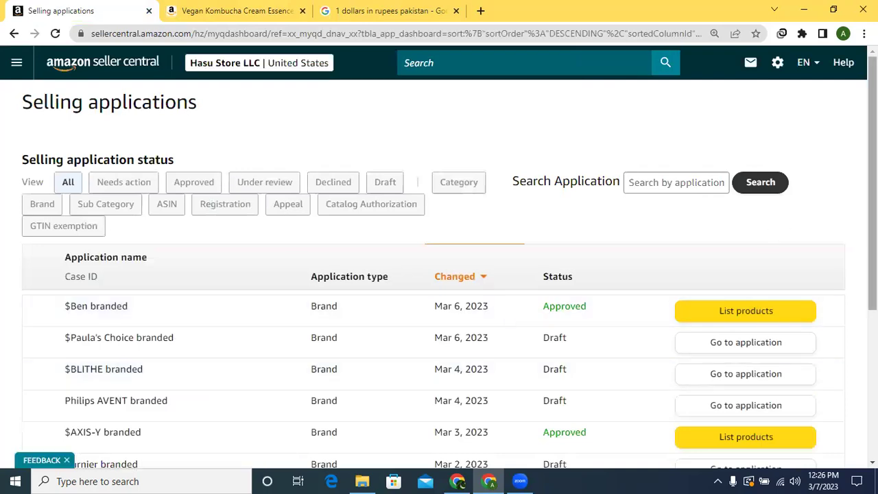
scroll(439, 274, "down", 3)
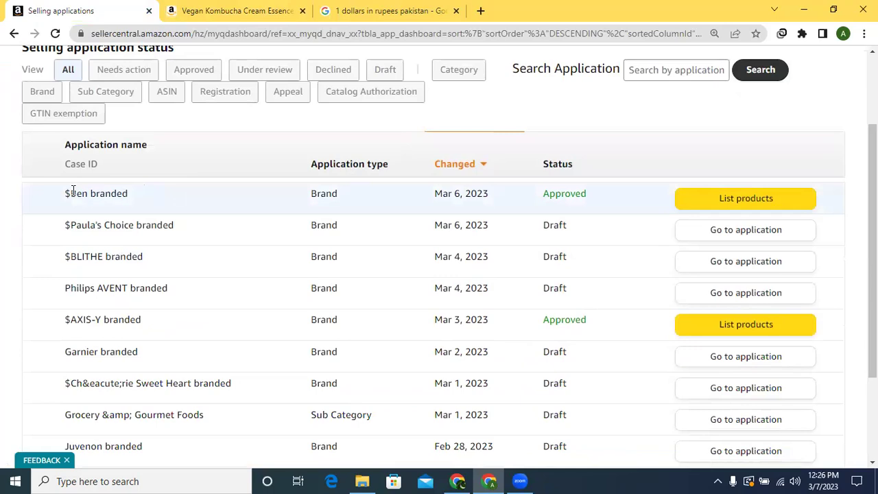
left_click_drag(72, 192, 129, 193)
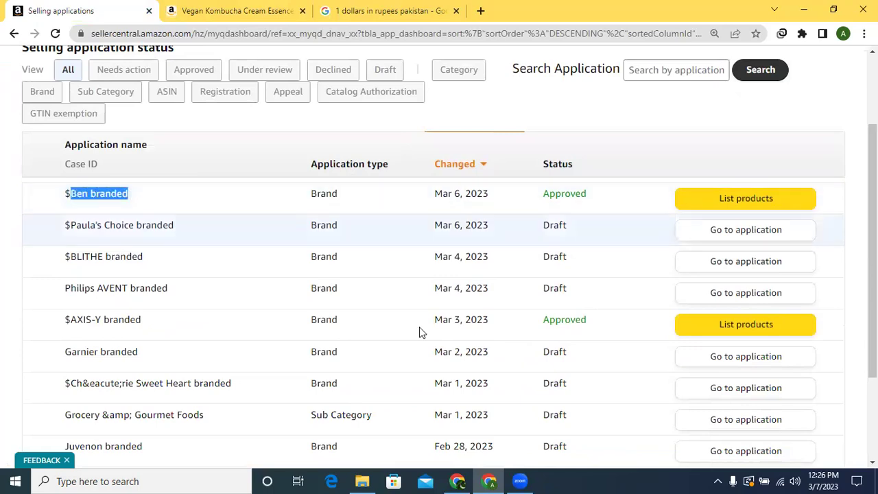
left_click_drag(140, 319, 70, 319)
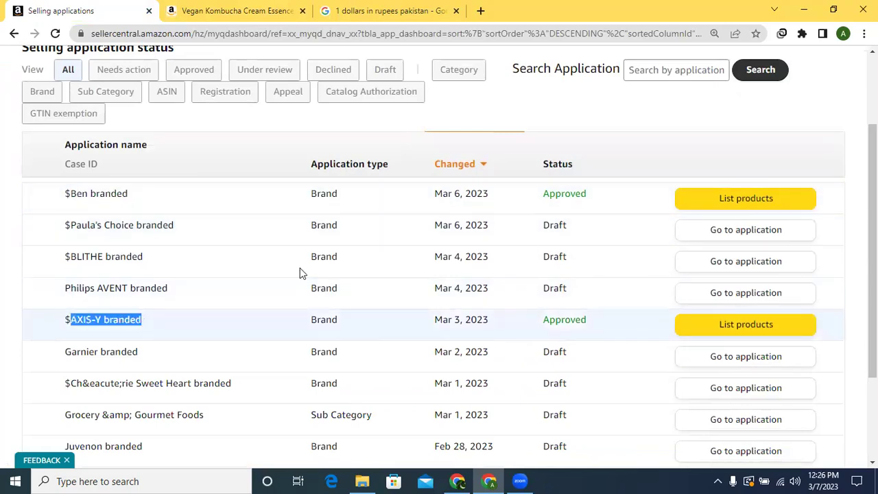
Review the remaining selling applications on page 1 and all those on page 2.
scroll(300, 273, "down", 1)
scroll(439, 275, "down", 3)
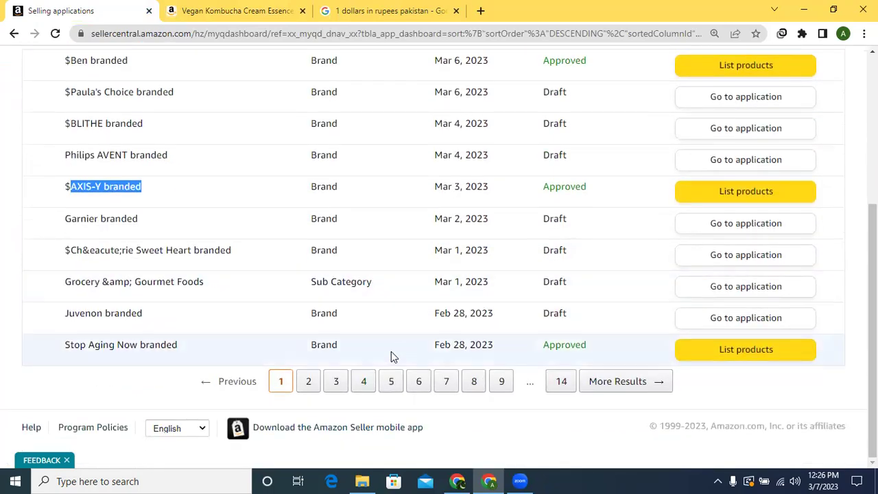
left_click(309, 382)
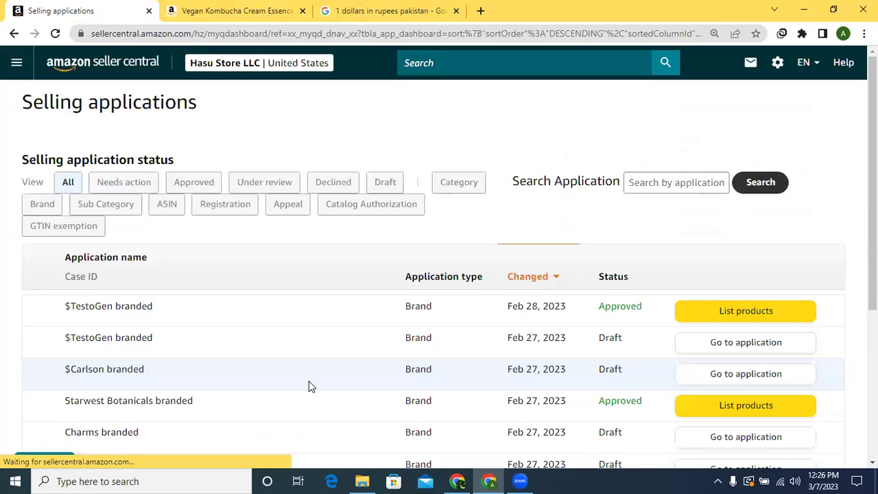
scroll(439, 274, "down", 3)
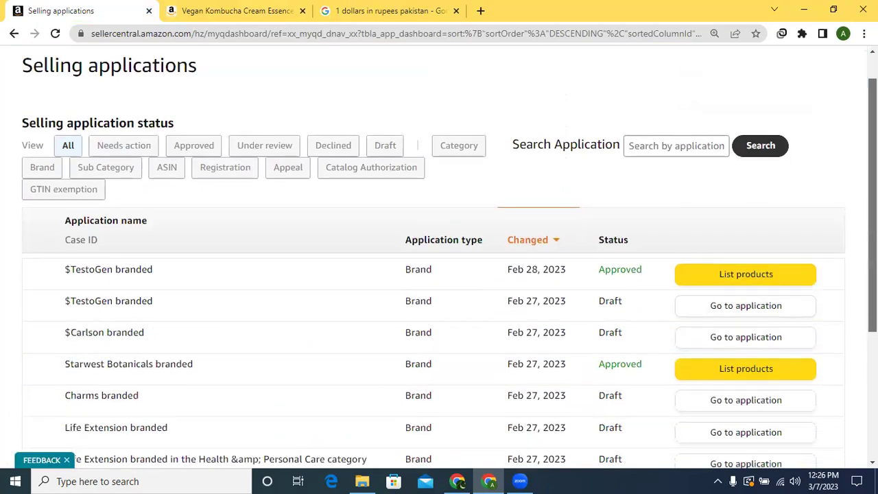
scroll(439, 274, "down", 3)
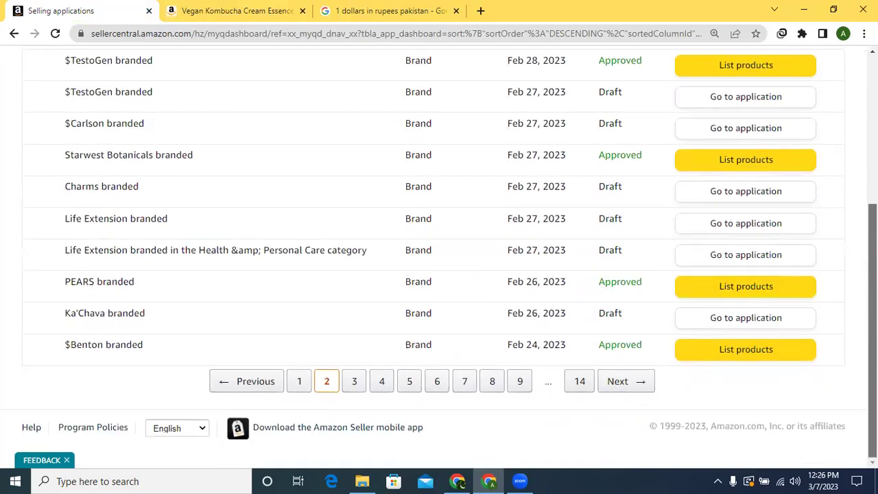
scroll(206, 157, "up", 4)
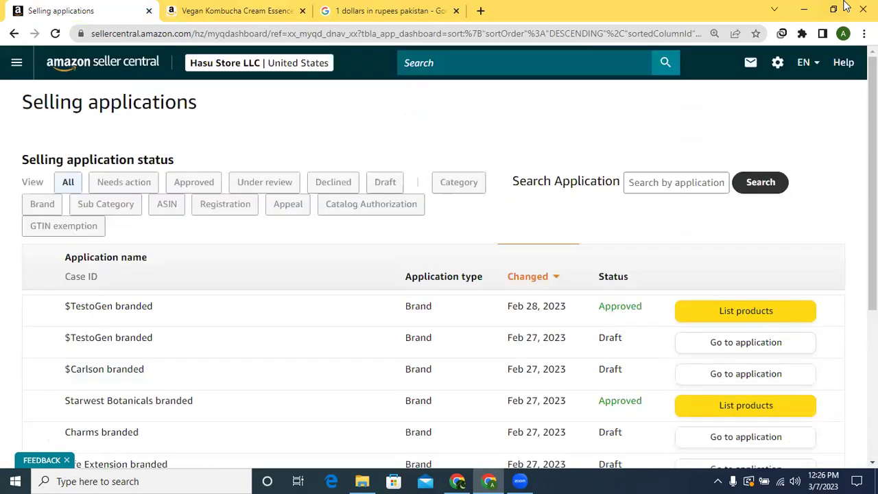
Filter the selling applications to Approved status and review the approved brands shown.
left_click(194, 183)
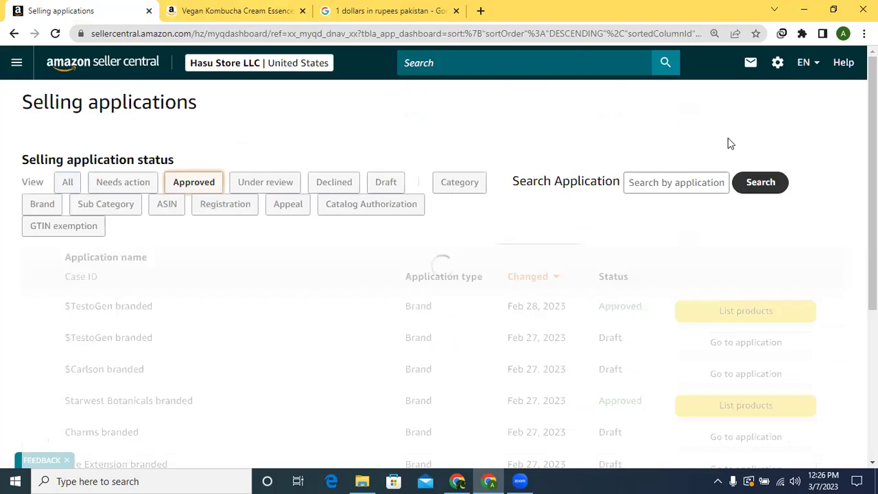
scroll(439, 258, "down", 5)
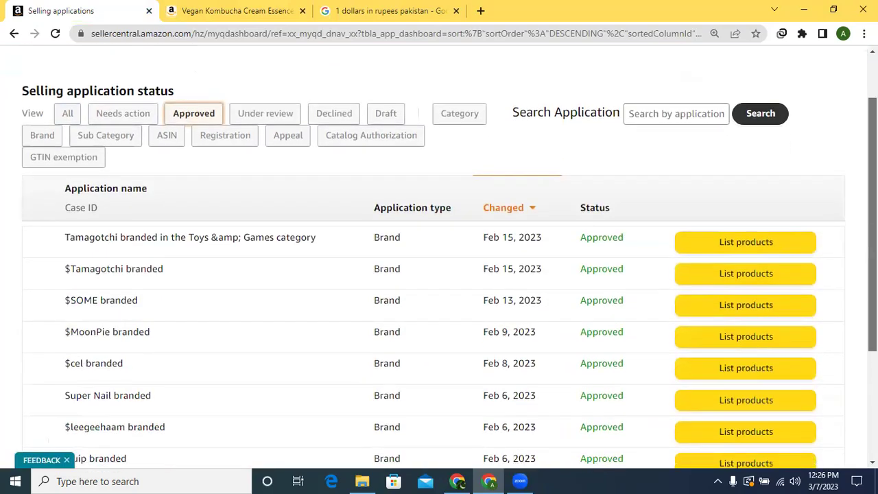
scroll(439, 260, "up", 1)
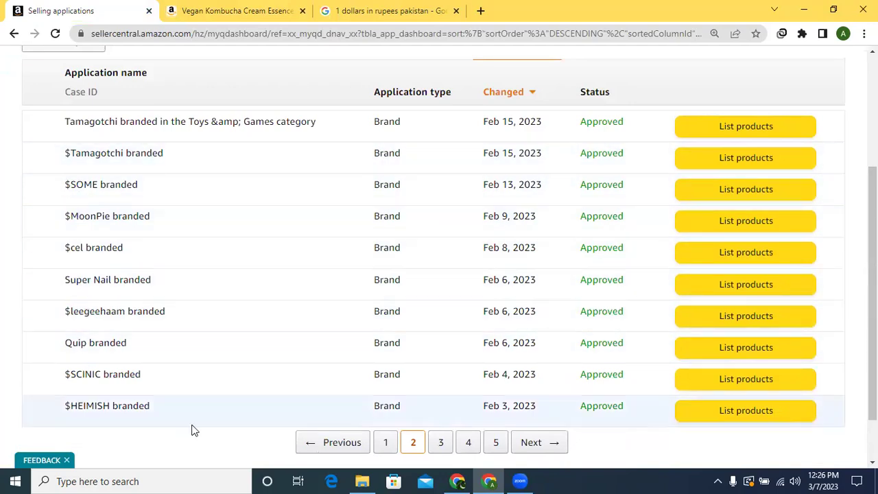
Browse pages 1 and 3 of the approved selling applications.
left_click(387, 442)
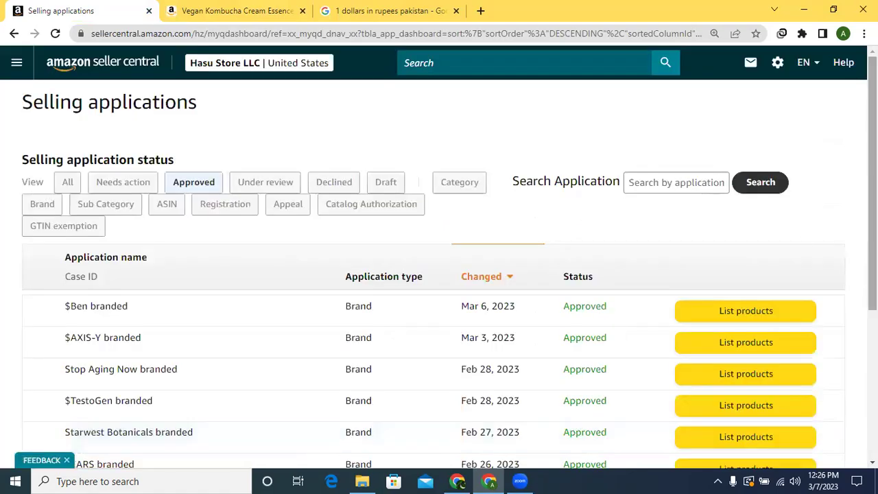
scroll(440, 256, "down", 1)
scroll(439, 256, "down", 2)
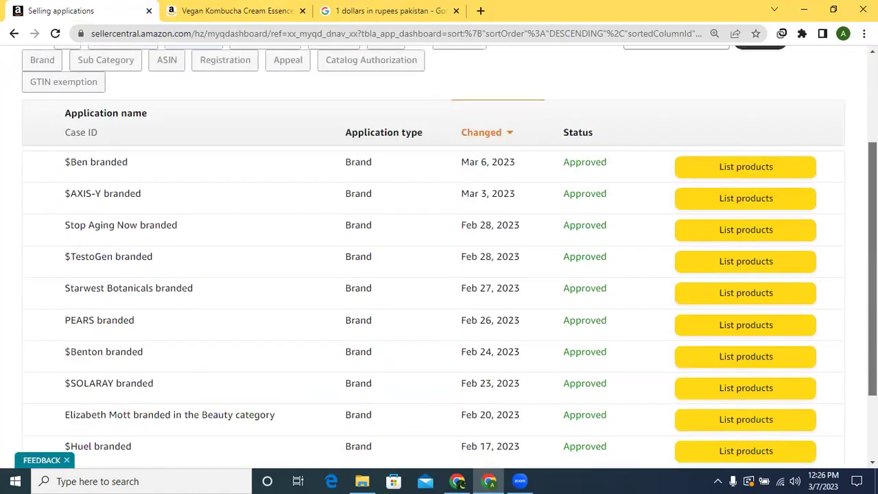
scroll(698, 296, "down", 2)
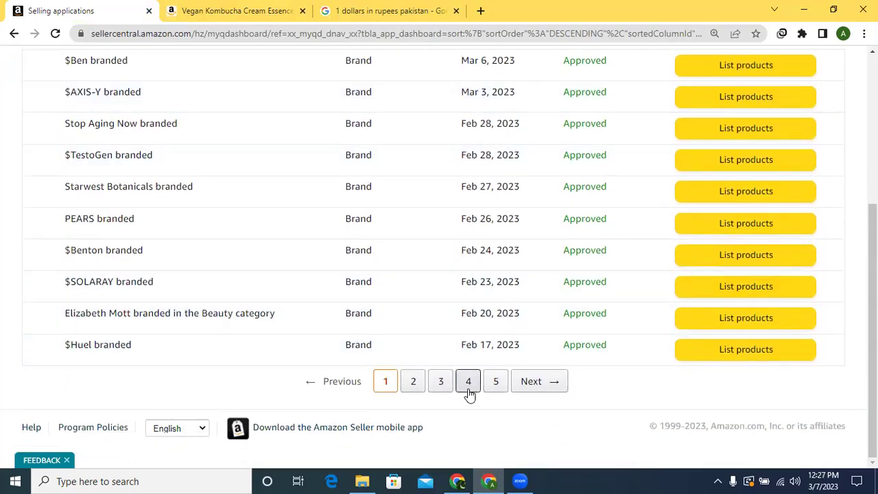
left_click(441, 382)
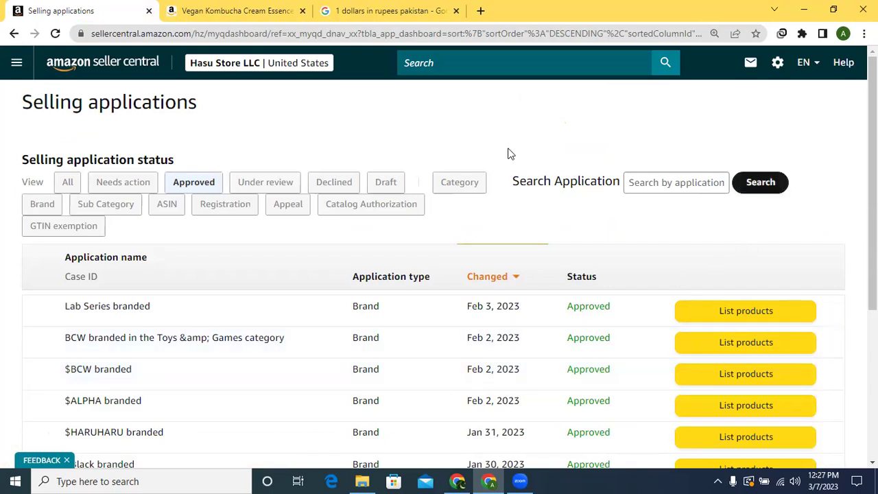
scroll(439, 274, "down", 1)
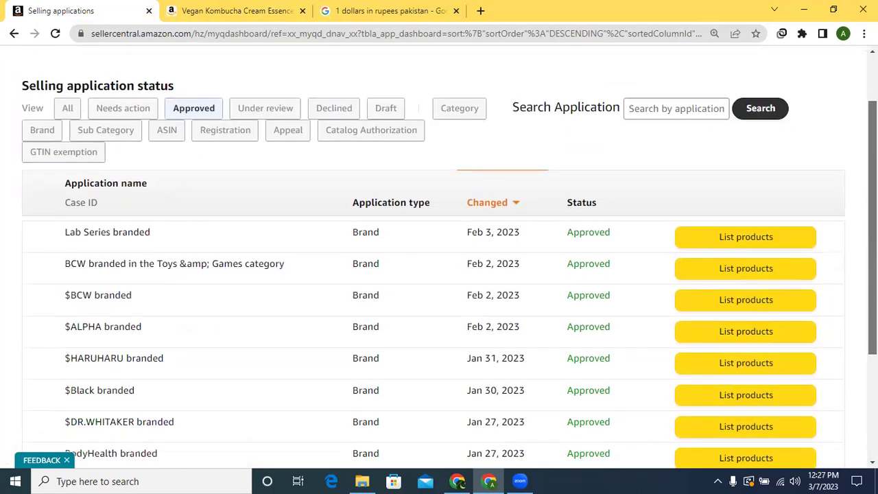
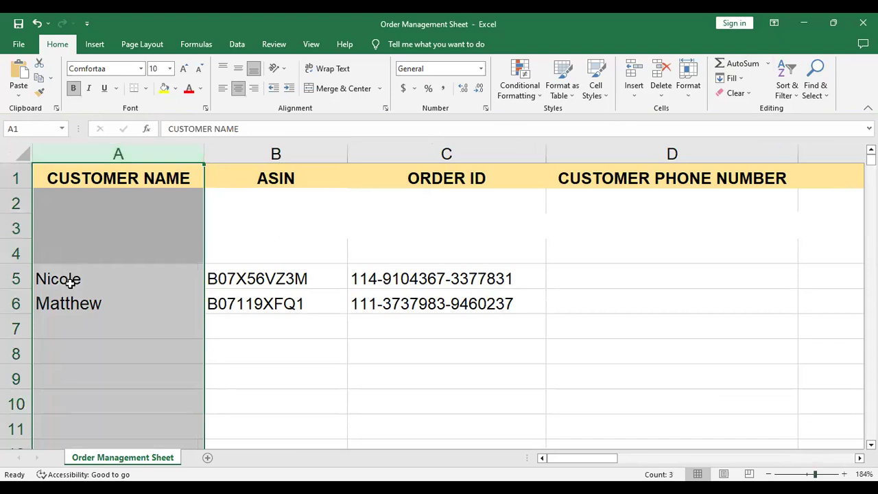
Delete the CUSTOMER PHONE NUMBER and REMARK columns from the order management sheet.
left_click(275, 146)
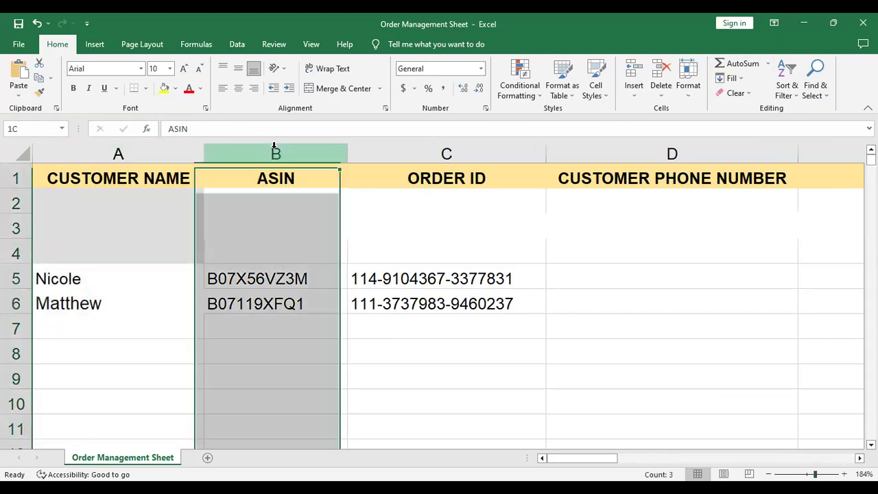
left_click(419, 158)
left_click(617, 147)
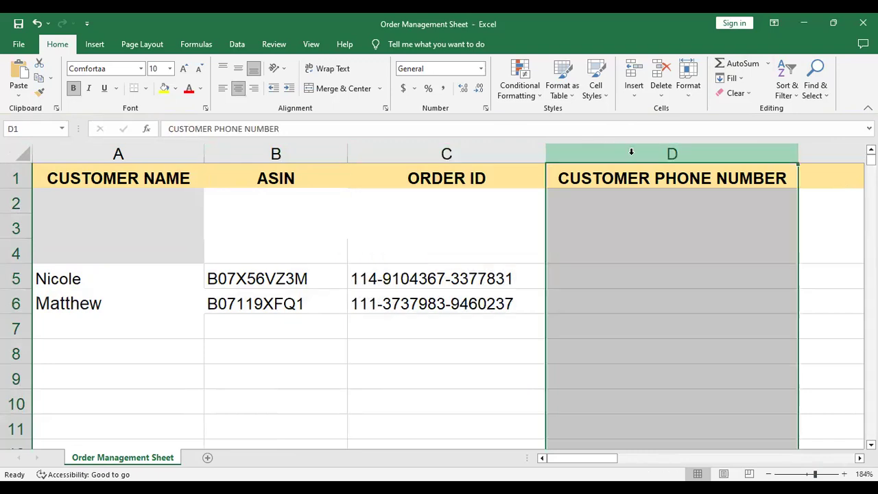
right_click(631, 152)
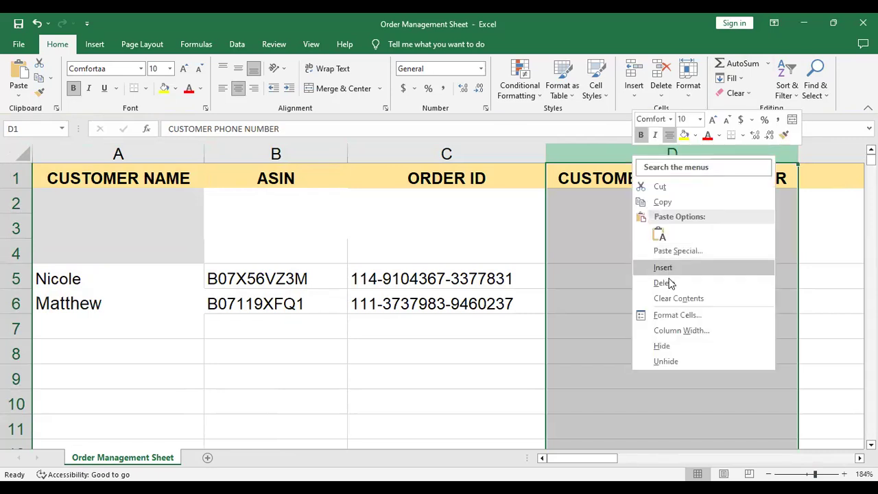
left_click(664, 284)
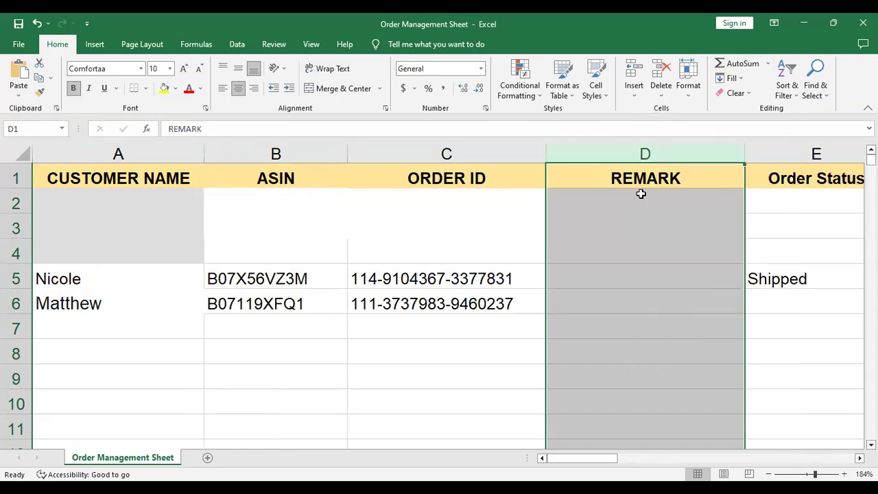
right_click(626, 150)
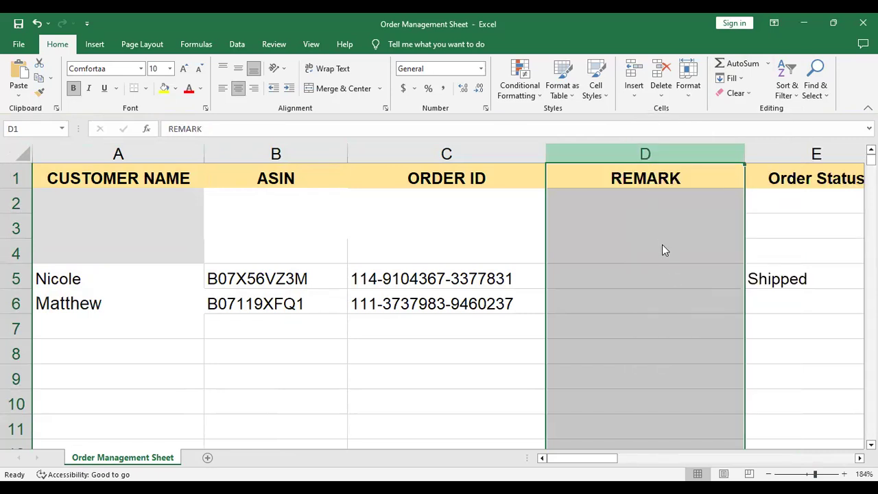
left_click(664, 281)
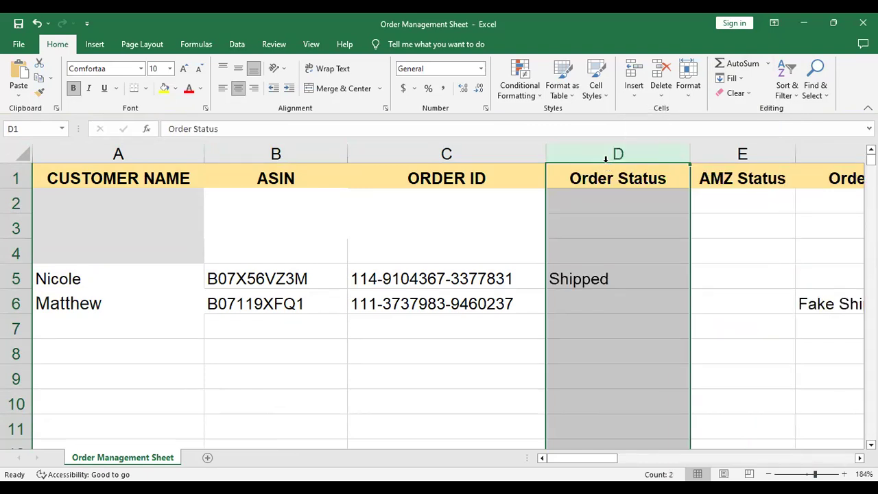
Examine the AMZ Status column with its dropdown choices in row 5, and the Order Issue column with its Fake Shipped entry.
left_click(732, 154)
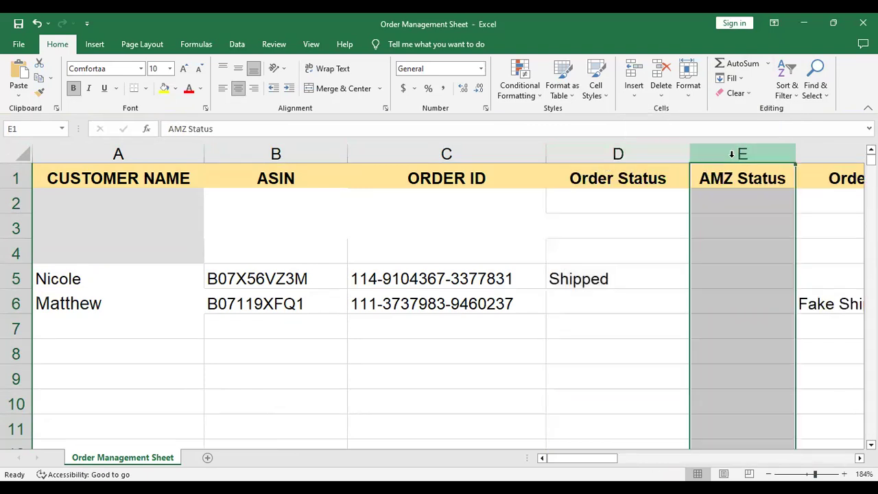
left_click(714, 268)
key("Right")
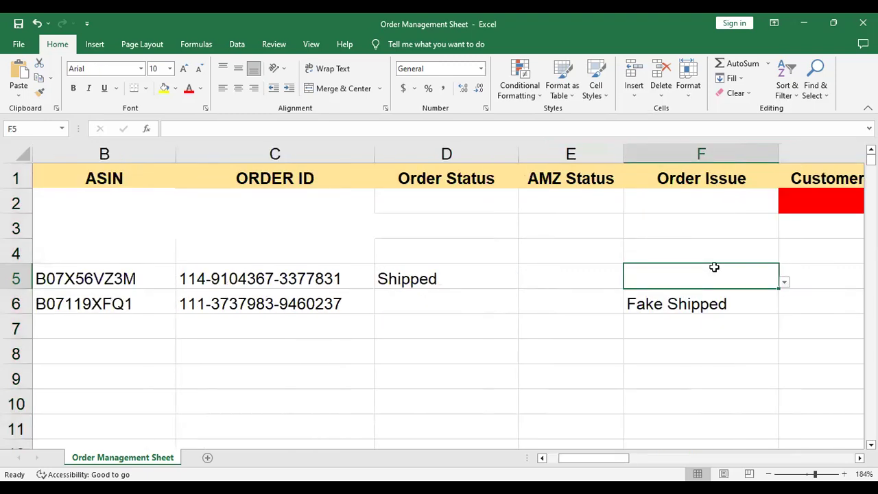
key("Left")
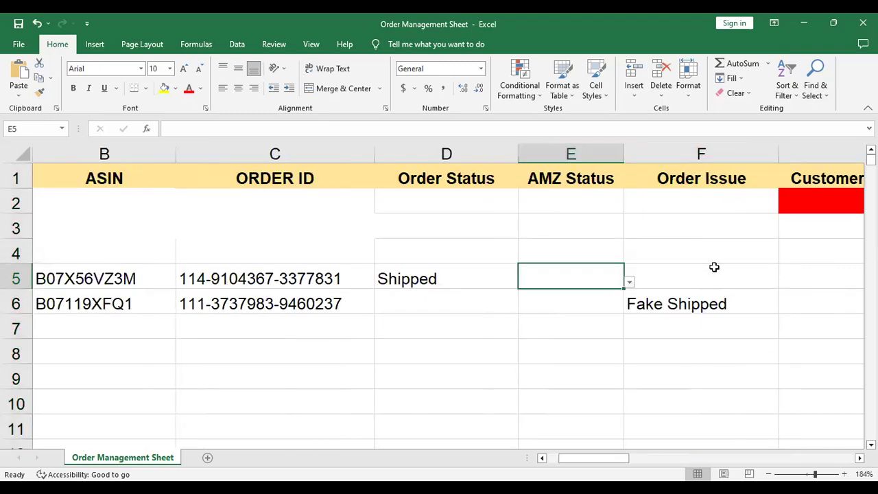
left_click(630, 282)
left_click(561, 274)
left_click(627, 203)
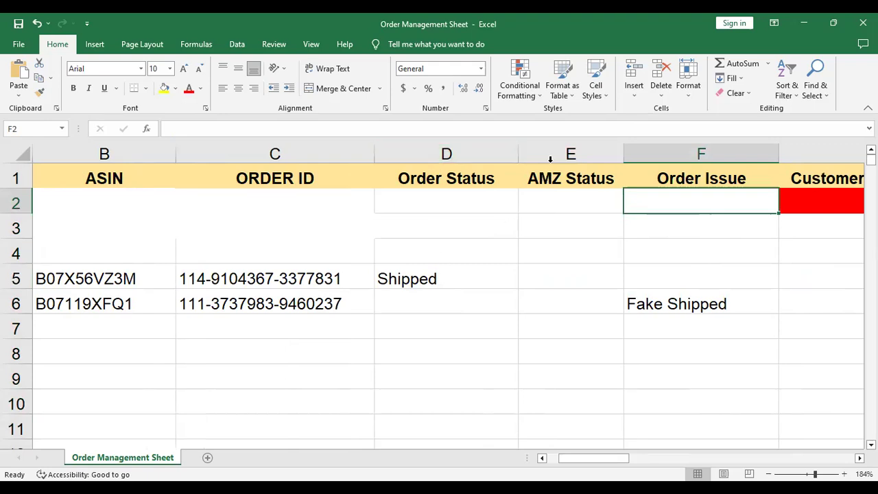
left_click(702, 149)
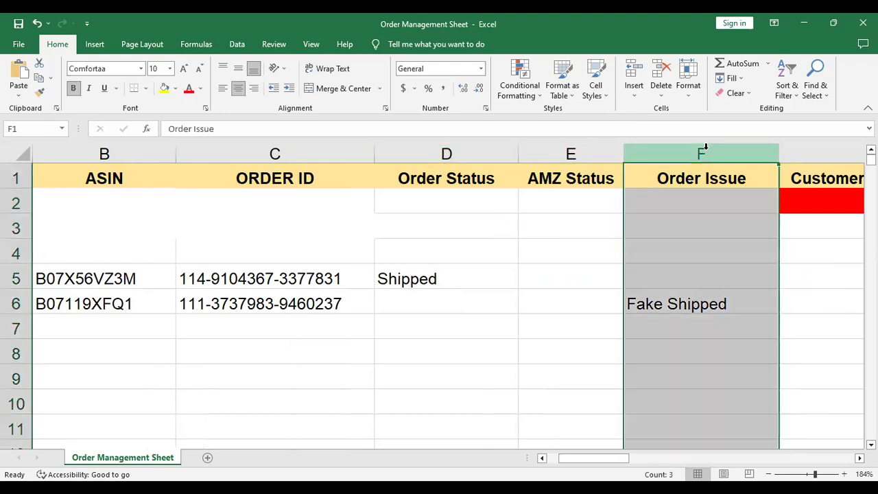
left_click(662, 290)
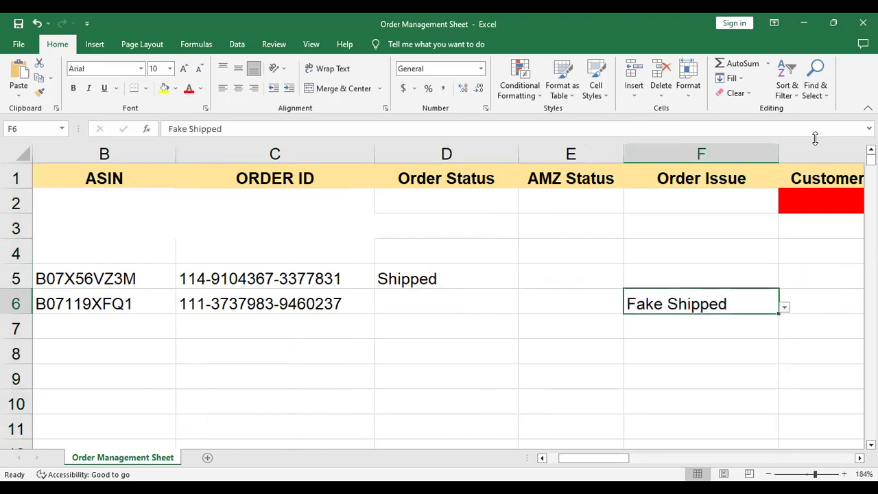
left_click(726, 282)
key("Right")
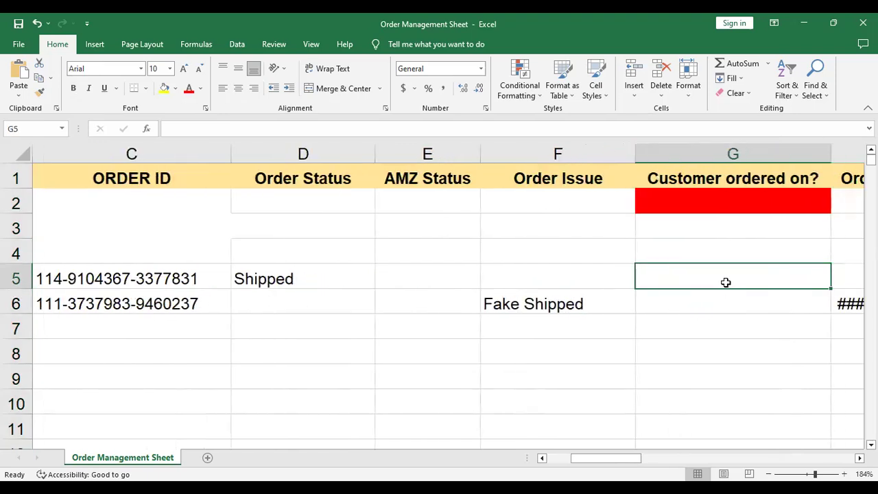
Enter 6/3/2023 in the "Customer ordered on?" column for the order in row 5.
left_click(732, 149)
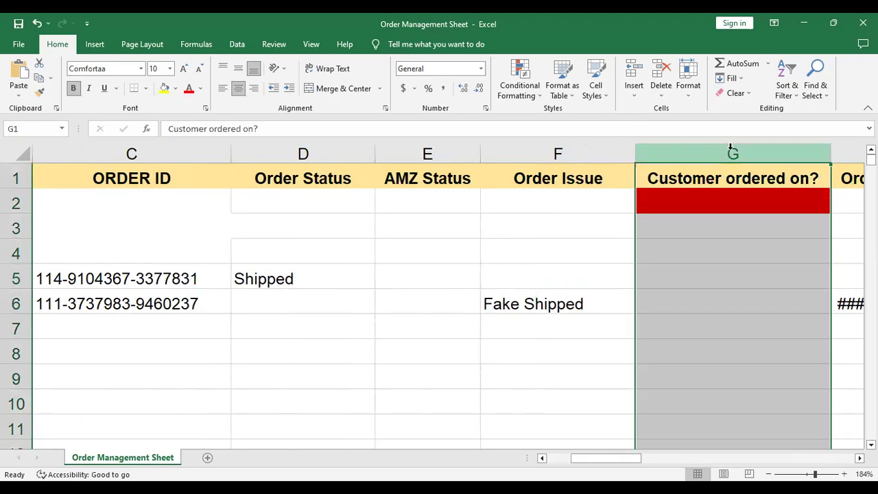
left_click(675, 282)
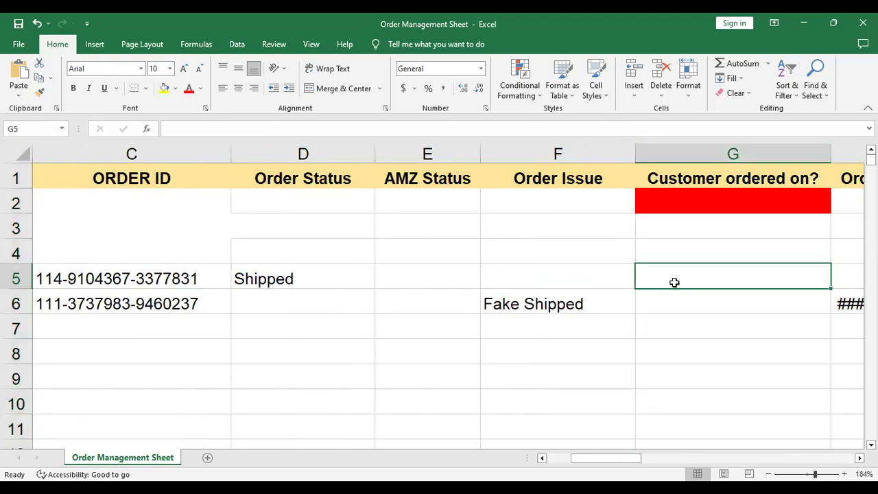
type("6/3/2023")
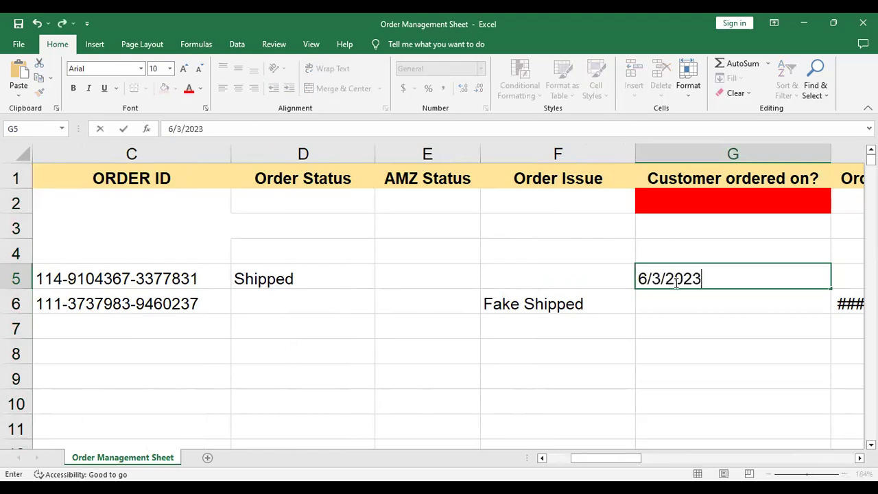
left_click(682, 334)
left_click(706, 279)
Enter 8/3/2023 as the Order Date for the order in row 5.
key("Right")
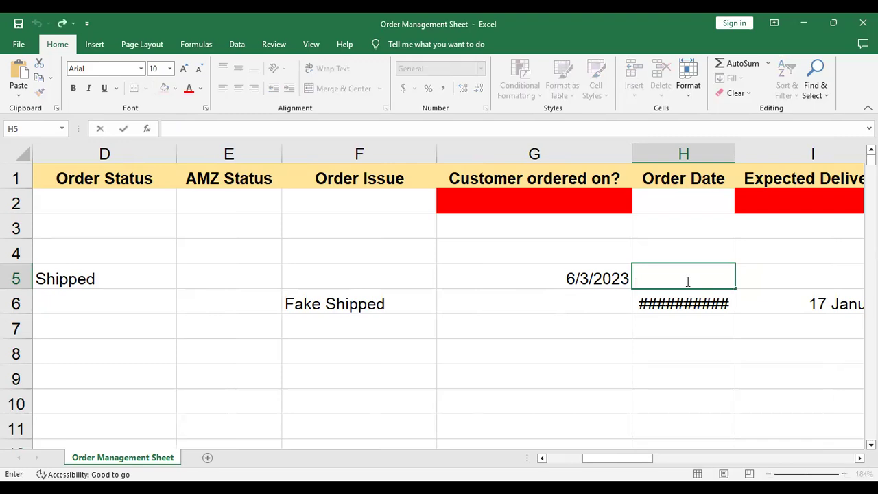
type("8/3/2023")
key("Left")
key("Left")
key("Left")
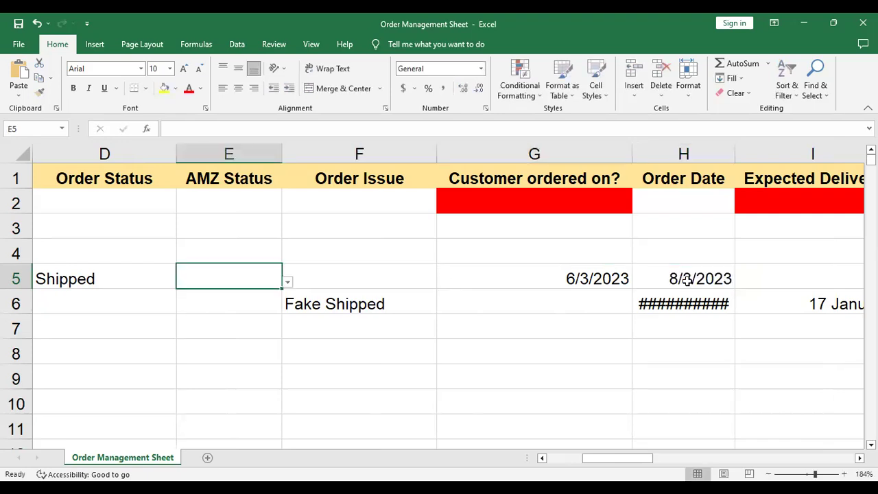
Correct the row 5 Order Date to 7/3/2023.
double_click(686, 278)
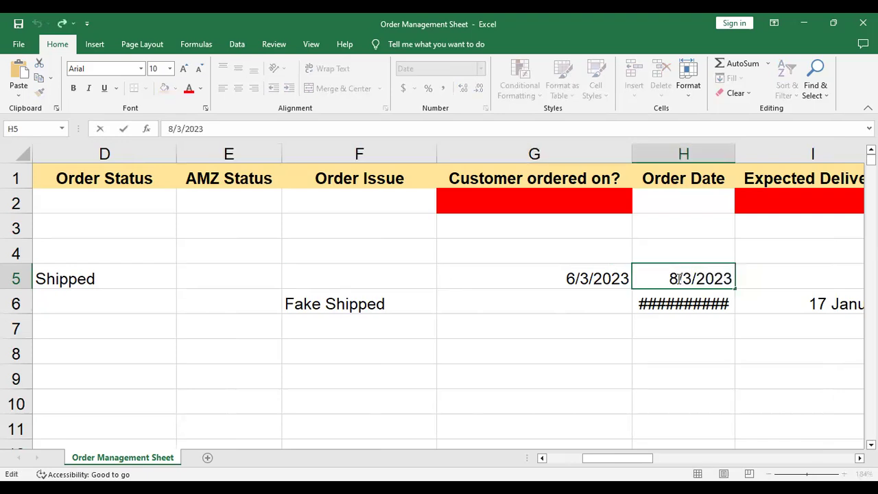
key("BackSpace")
type("7")
left_click(767, 364)
Enter 10/2 as the Expected Delivery date for the order in row 5.
left_click(761, 284)
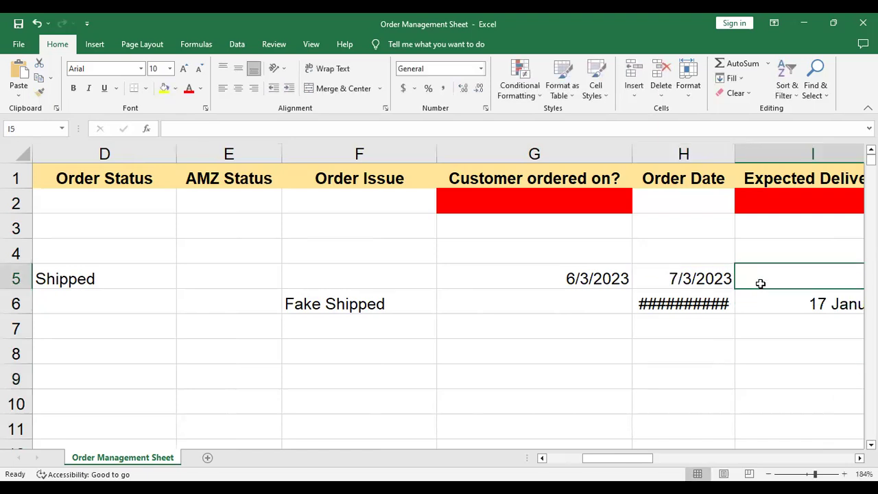
key("Right")
key("Left")
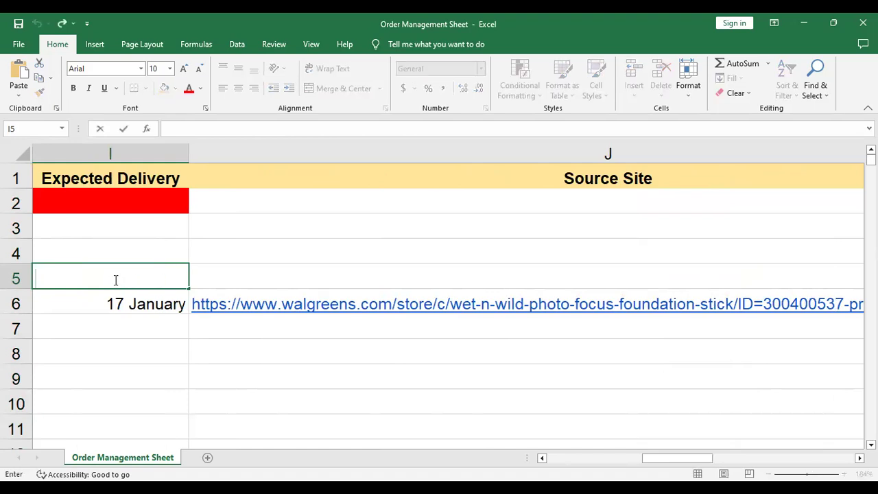
type("10/2")
left_click(115, 279)
Delete the AMZ Status and Order Issue columns so that only Order Status describes each order's state.
key("Home")
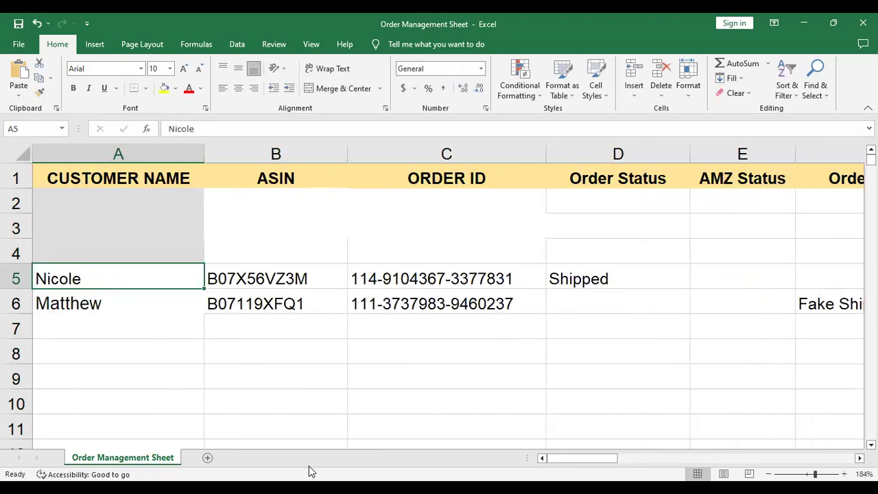
left_click(382, 425)
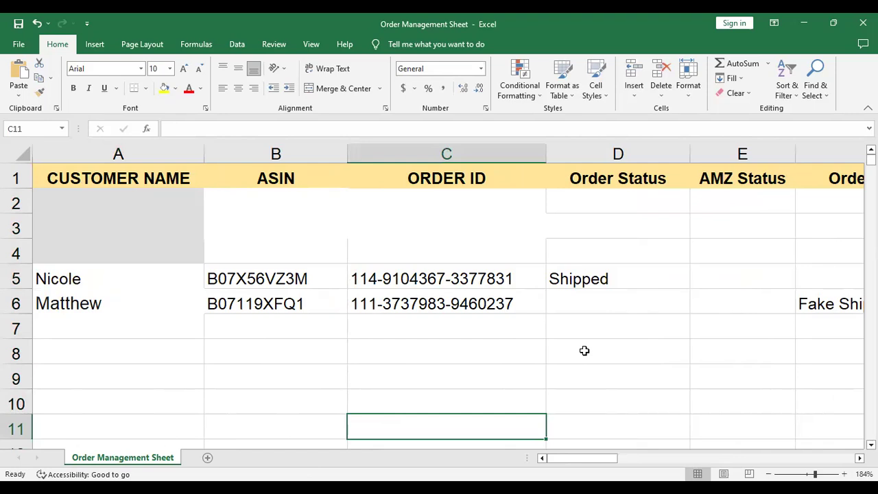
left_click(742, 156)
key("shift+F10")
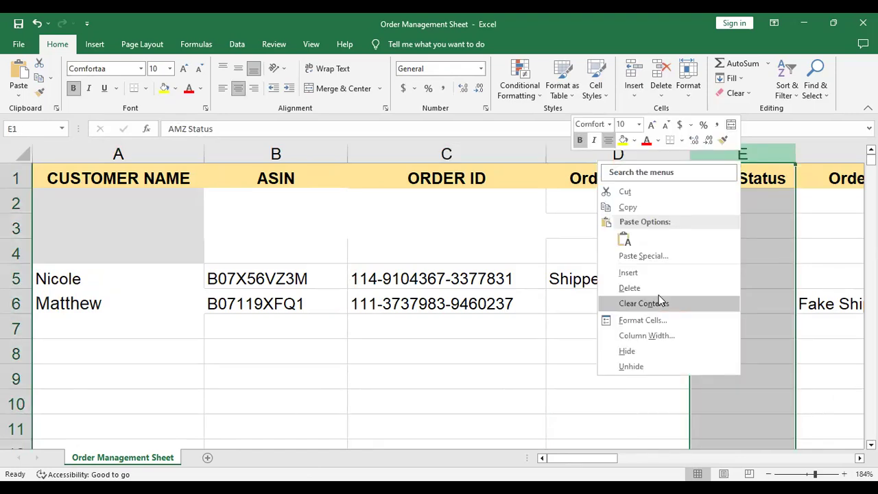
left_click(658, 292)
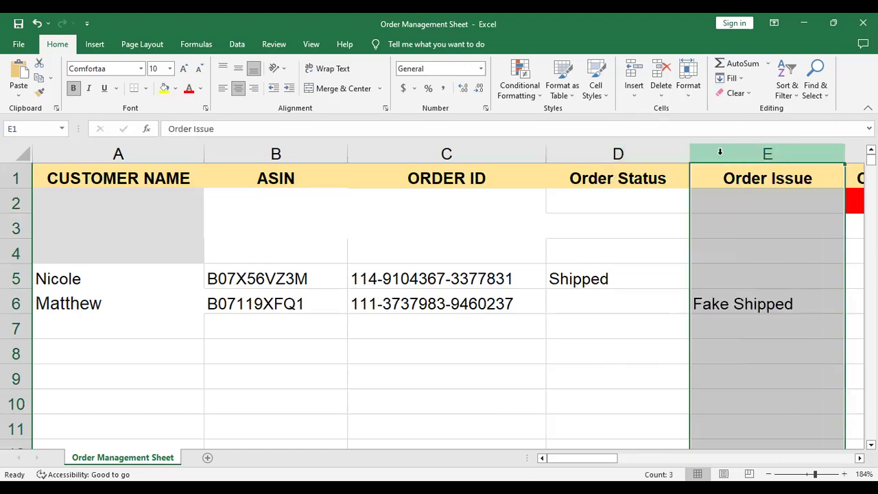
key("shift+F10")
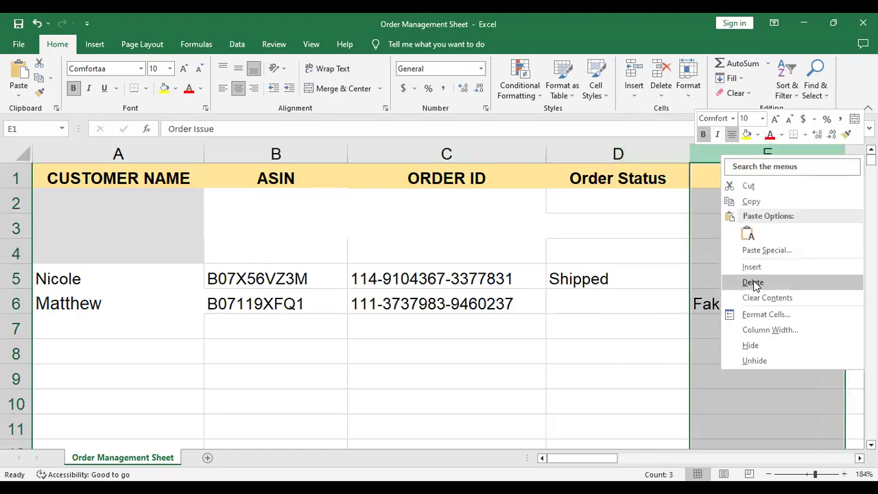
left_click(752, 277)
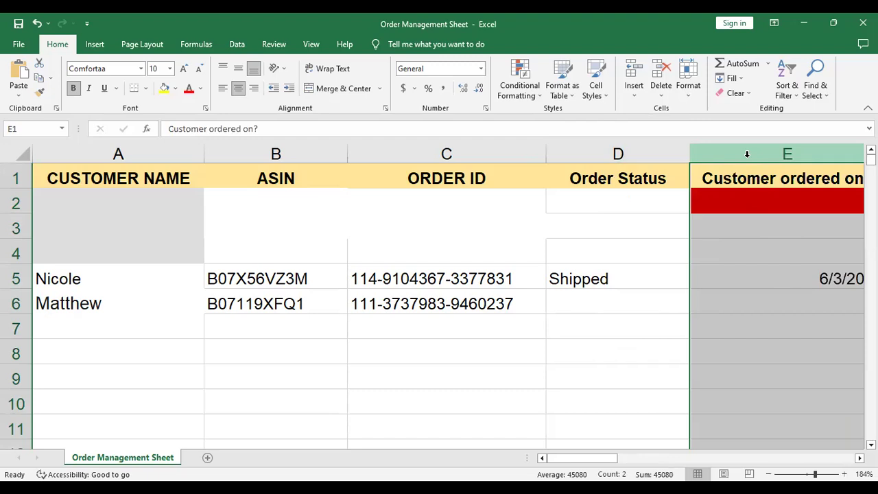
Delete the "Customer ordered on?" column beside Order Status.
left_click(725, 280)
key("Right")
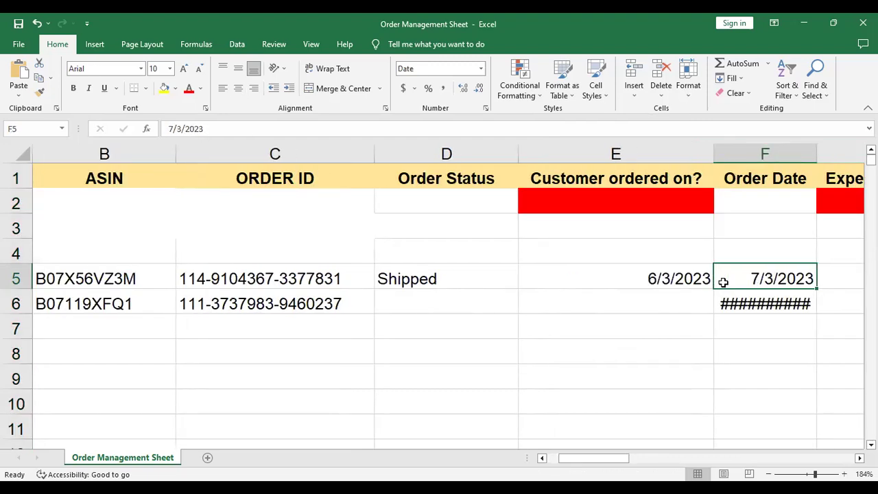
left_click(615, 151)
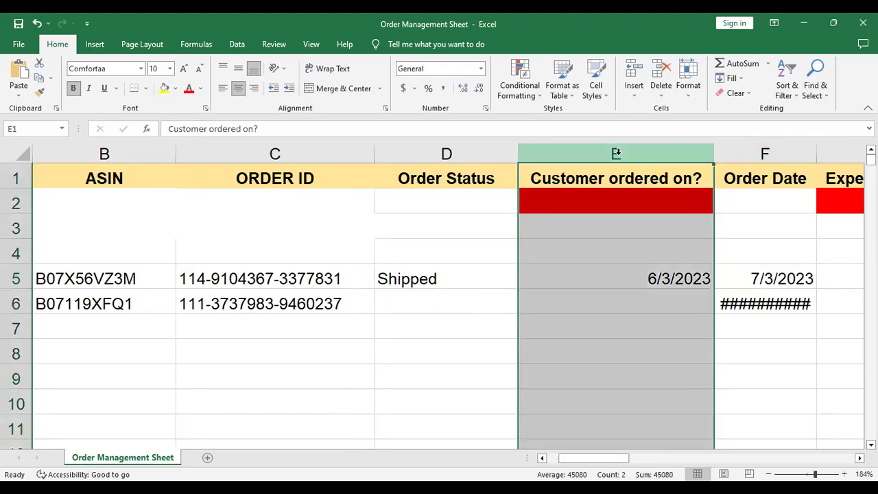
right_click(617, 152)
left_click(647, 288)
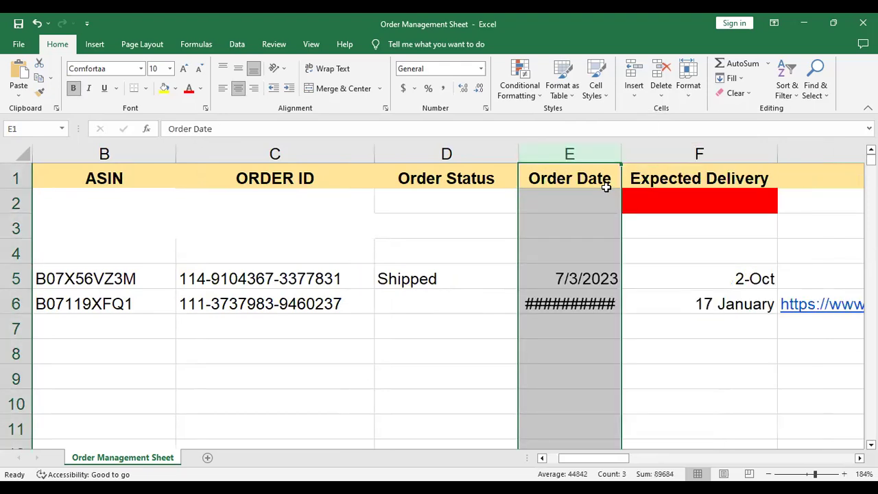
Delete the Expected Delivery column and select the row 5 Source Site cell.
left_click(679, 153)
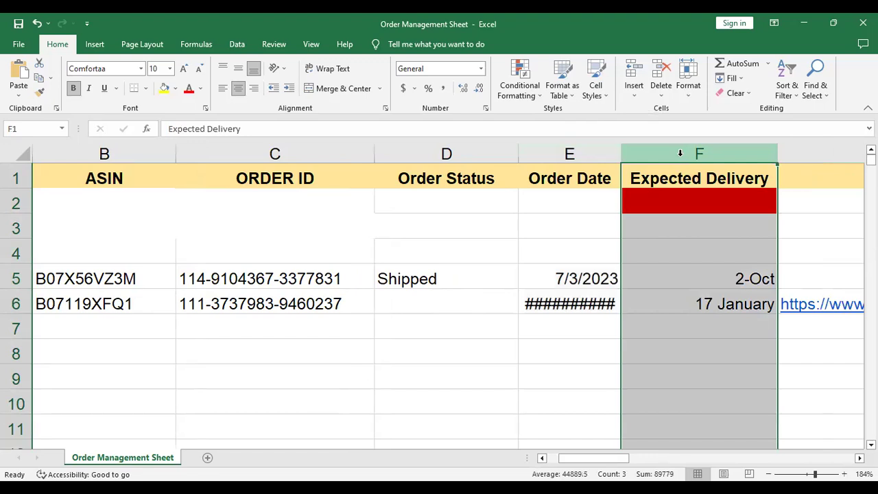
right_click(683, 154)
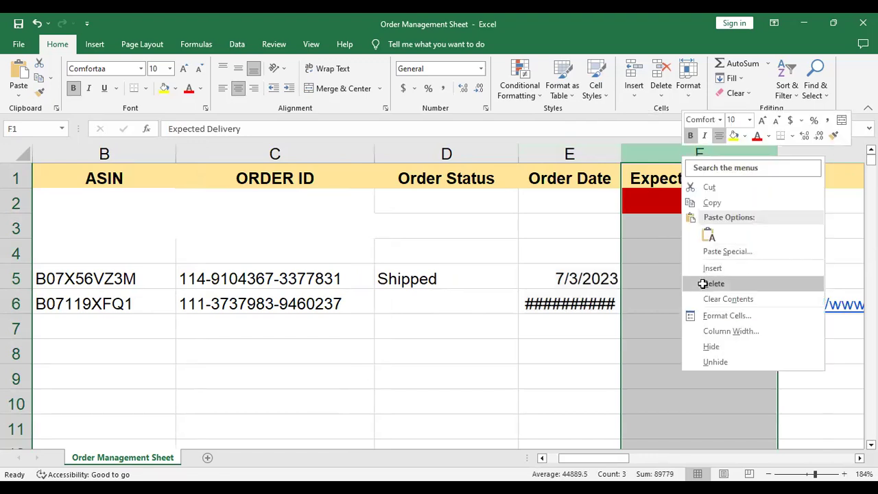
left_click(703, 283)
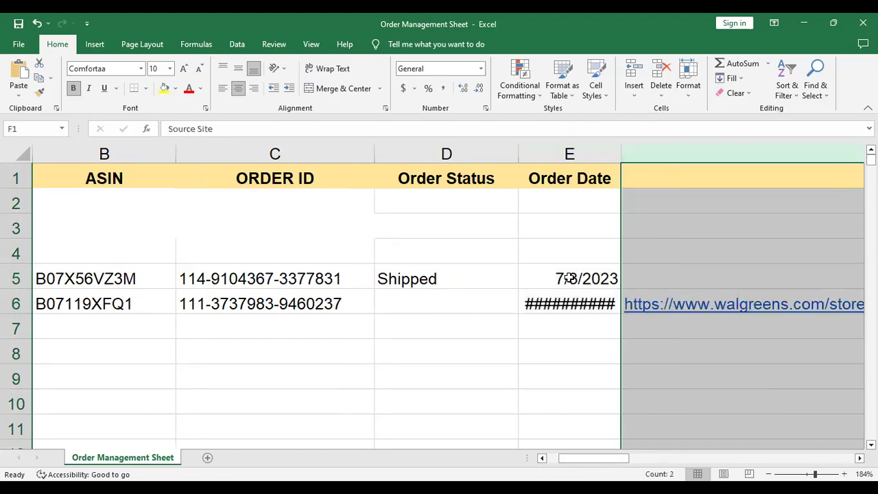
left_click(570, 278)
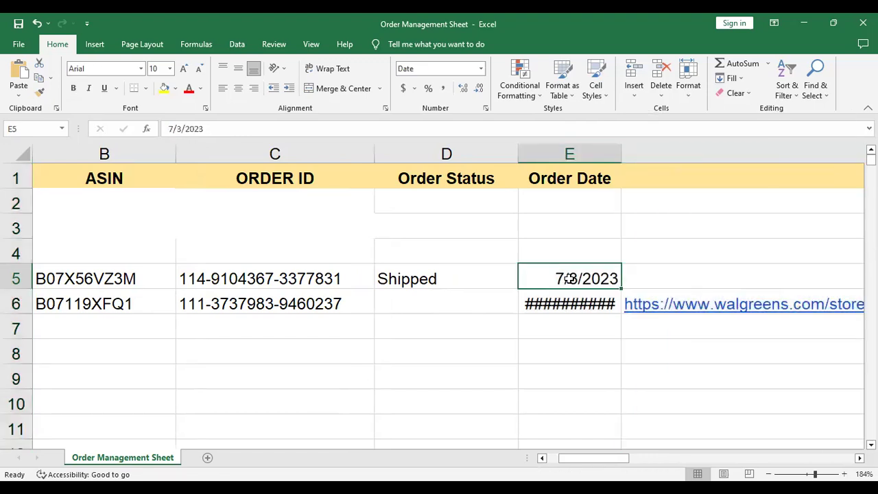
left_click(638, 282)
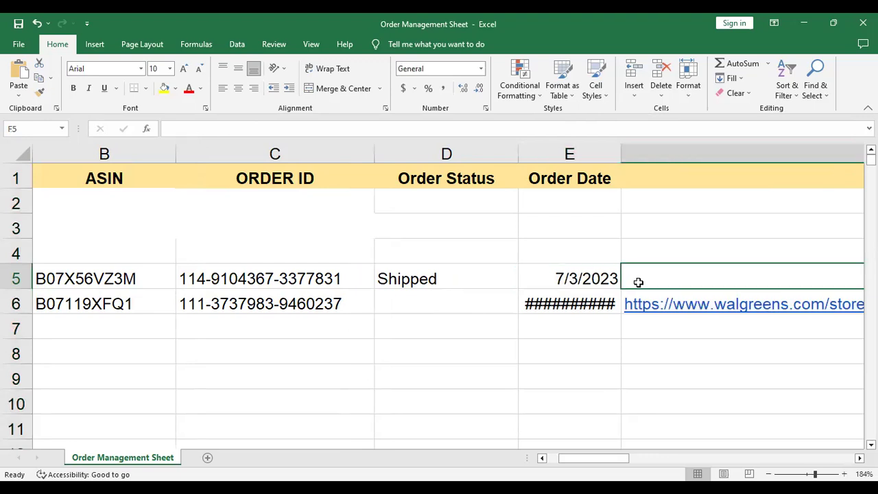
Delete the Source Order Id column beside Source Site.
left_click(860, 457)
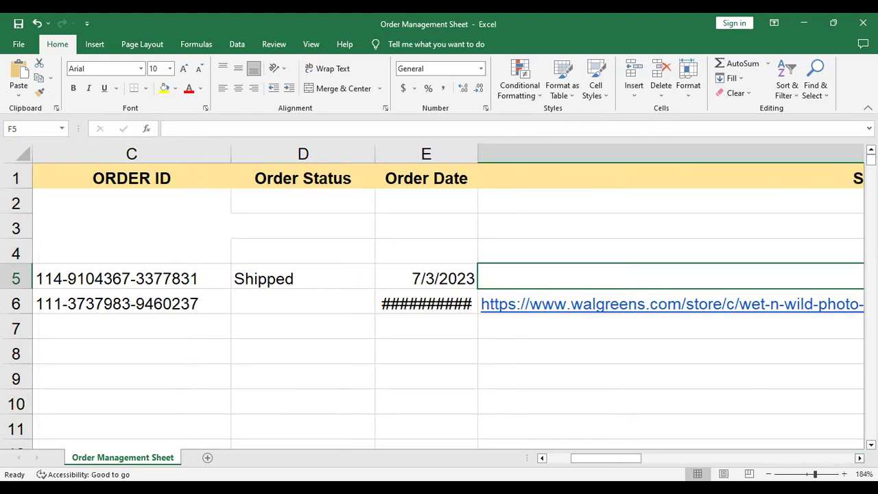
left_click(860, 458)
scroll(448, 303, "right", 10)
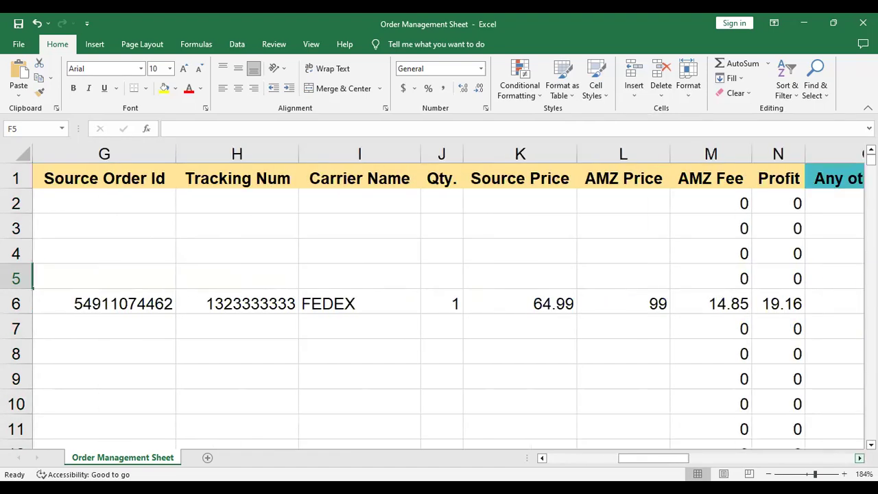
left_click(125, 150)
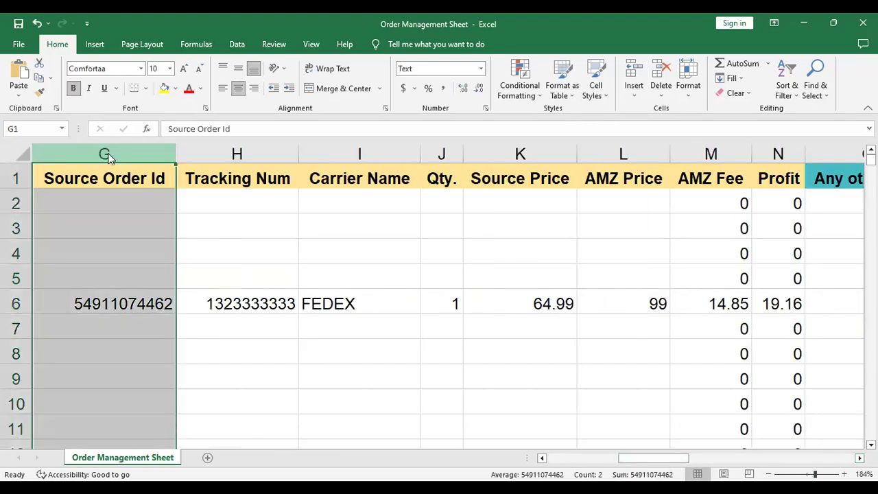
right_click(108, 153)
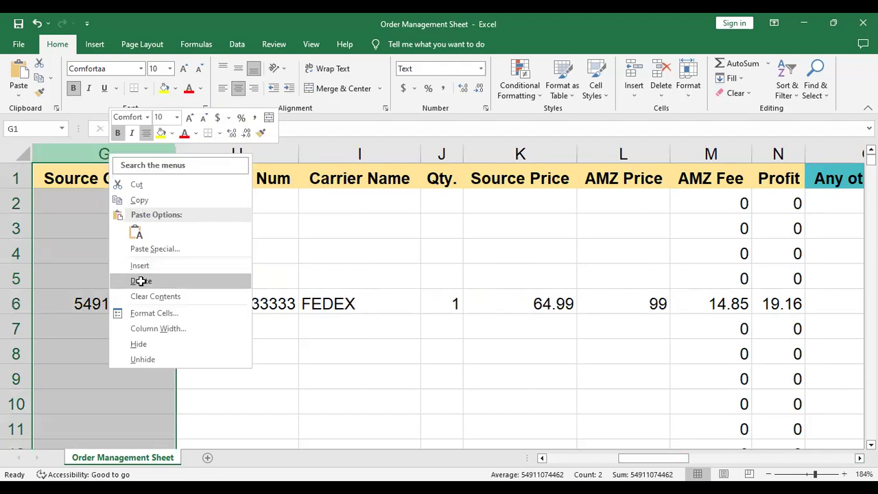
left_click(142, 285)
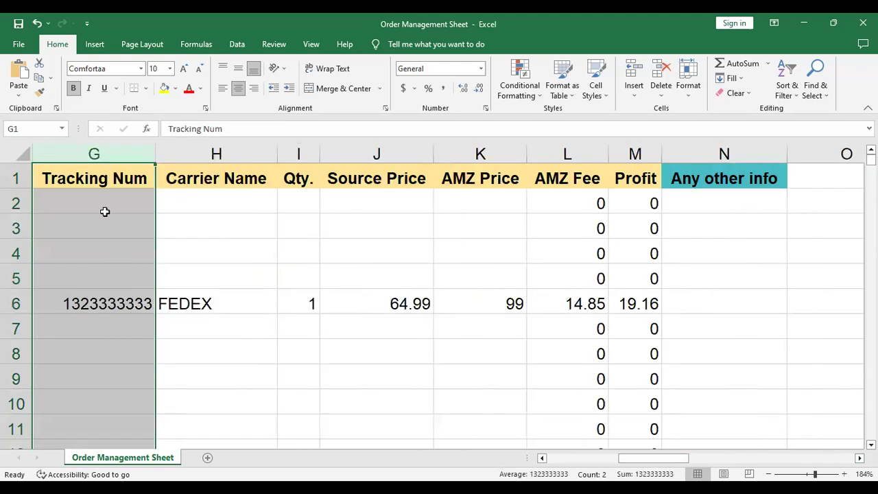
Delete the Tracking Num and Carrier Name columns in front of the Qty. column.
right_click(102, 151)
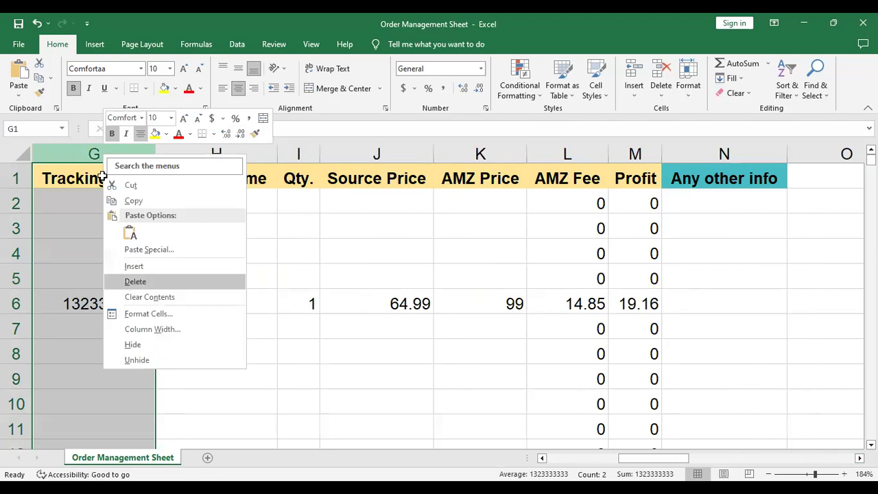
left_click(136, 285)
right_click(98, 150)
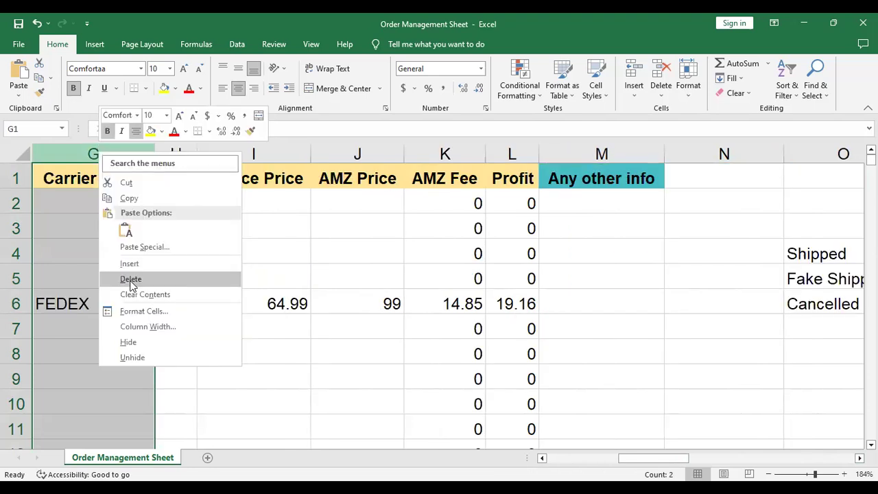
left_click(131, 279)
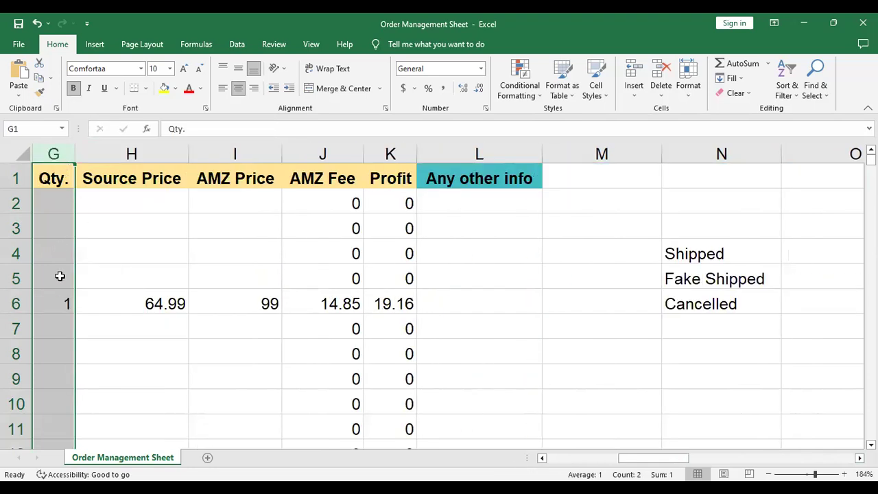
Enter 2 as the quantity for the order in row 5.
left_click(61, 302)
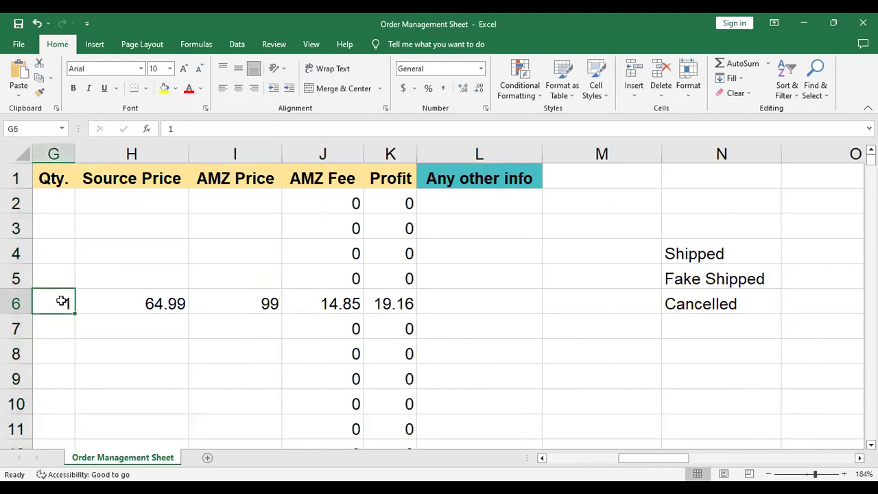
key("Up")
key("Down")
key("Left")
key("Left")
key("Left")
key("Right")
key("Up")
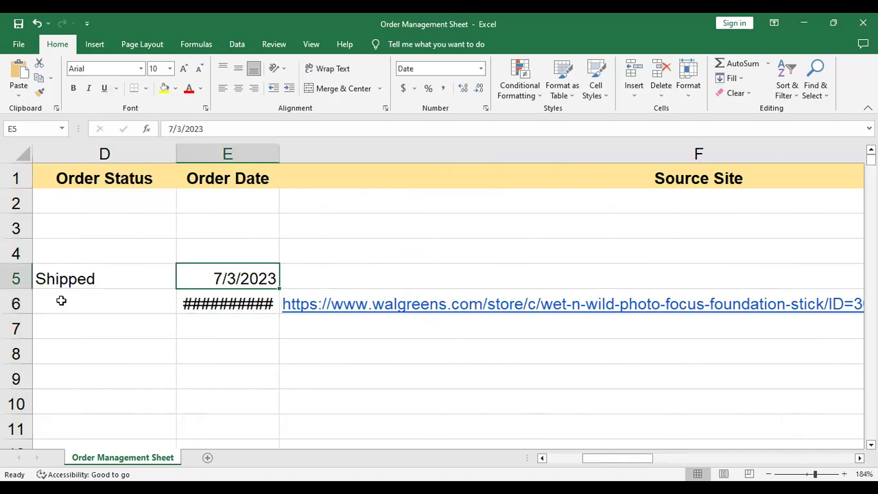
key("Right")
key("Right")
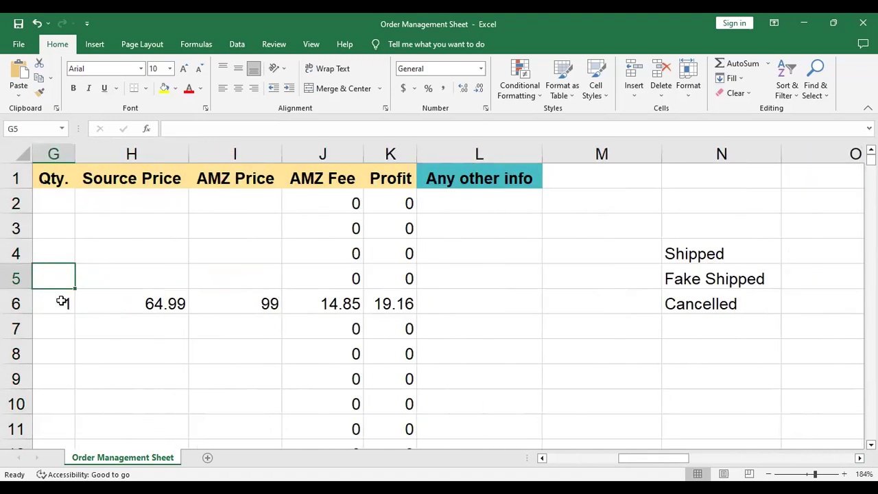
type("2")
left_click(110, 344)
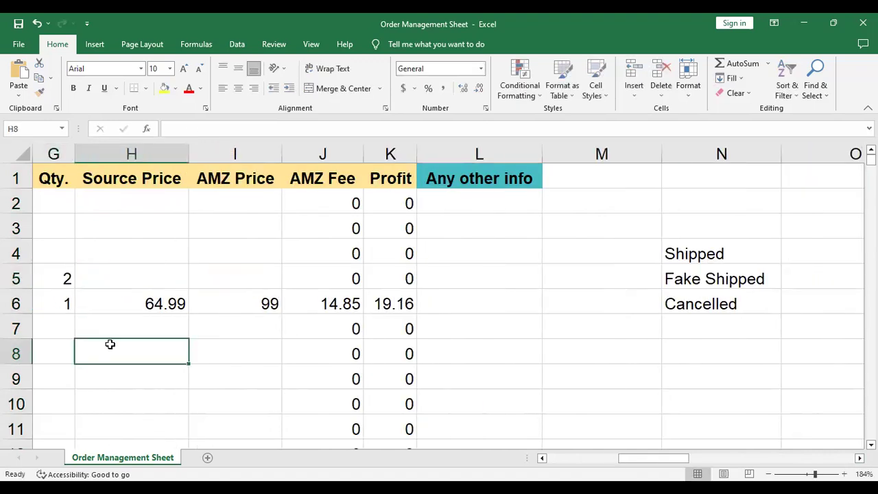
Enter 10 as the Source Price and 29 as the AMZ Price for the order in row 5.
left_click(139, 153)
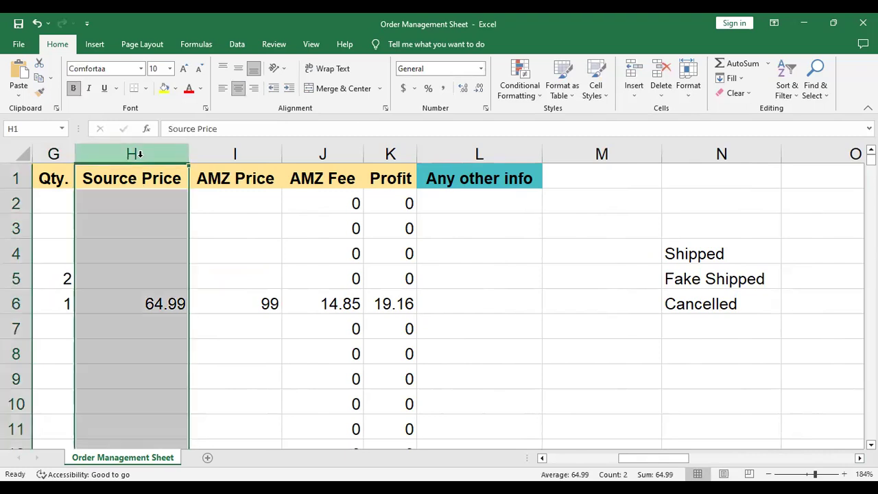
left_click(146, 276)
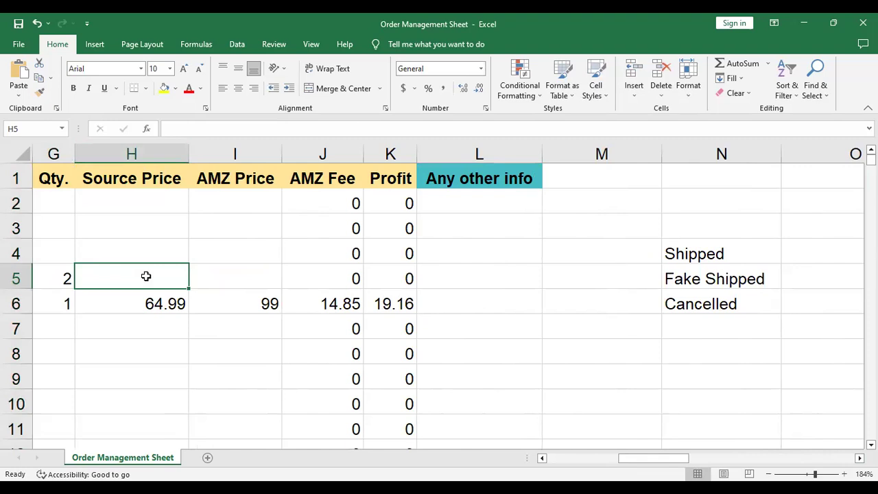
type("10")
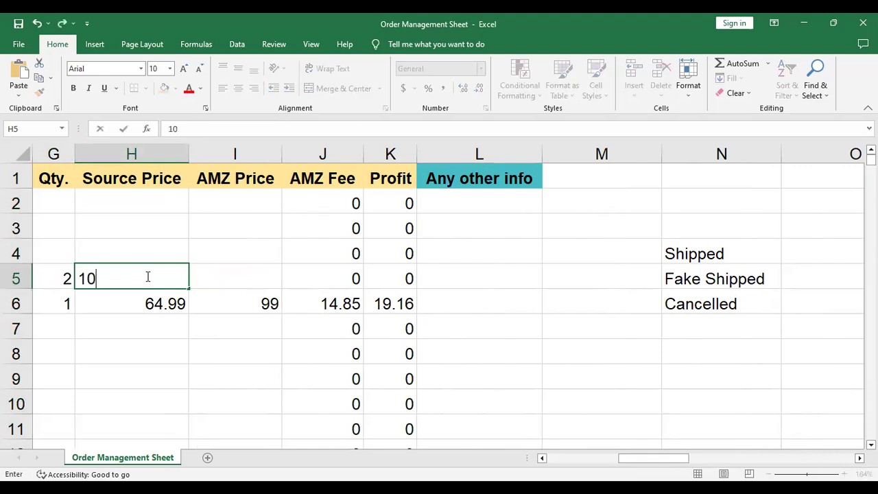
type(".00")
left_click(181, 371)
left_click(236, 278)
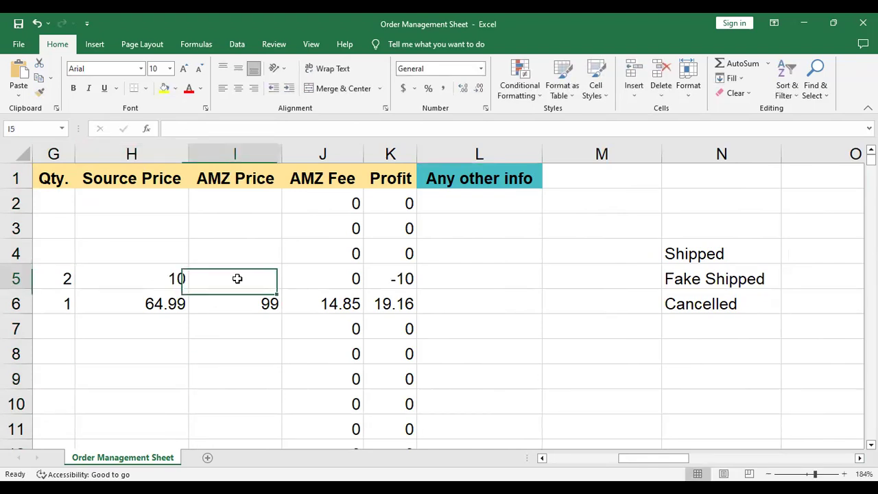
type("29")
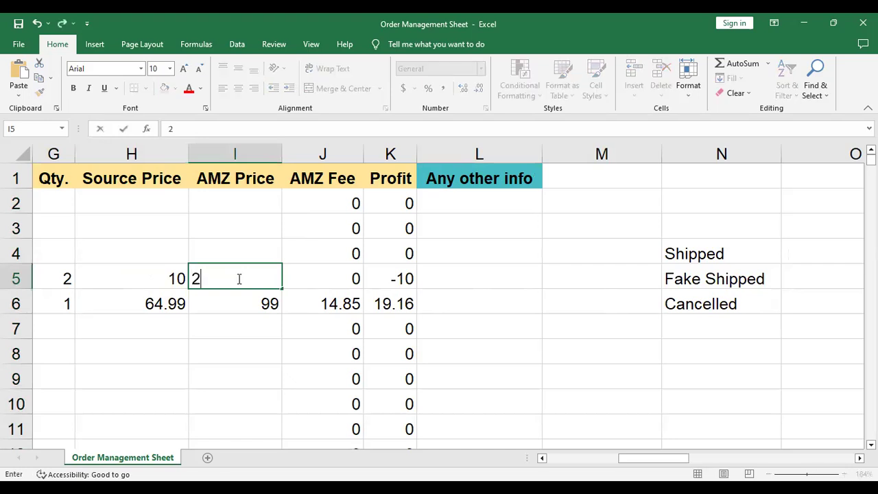
left_click(244, 359)
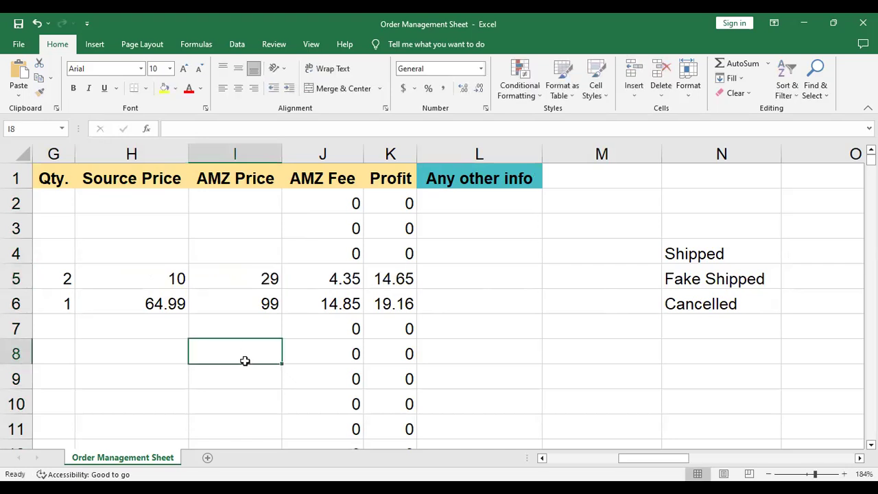
Check the fee formula in row 5 and rename the AMZ Fee header to AMZ Fees.
left_click(346, 279)
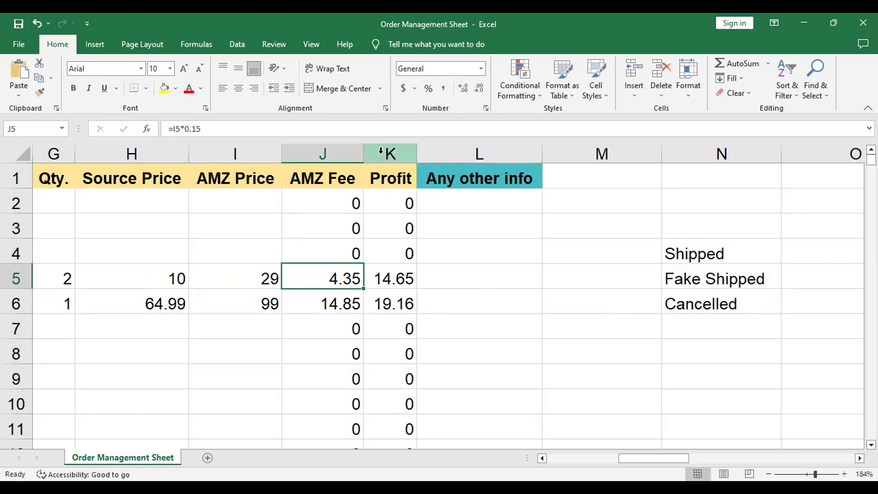
left_click(358, 180)
double_click(358, 180)
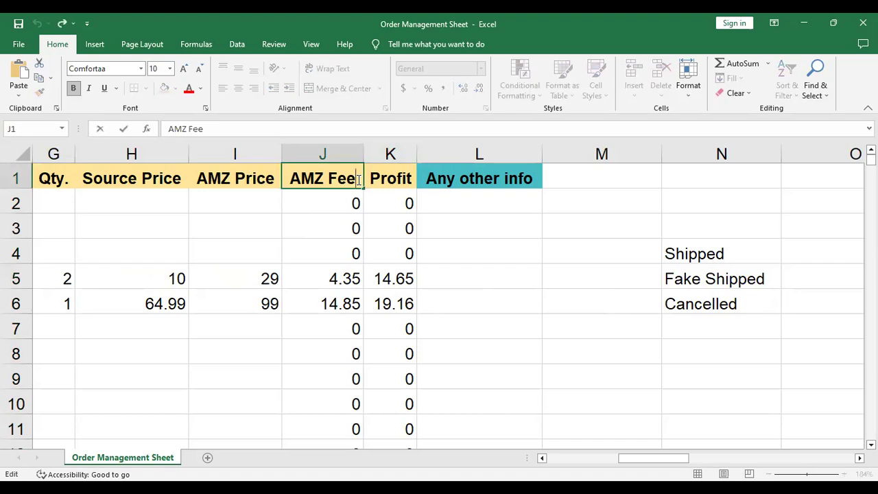
type("s")
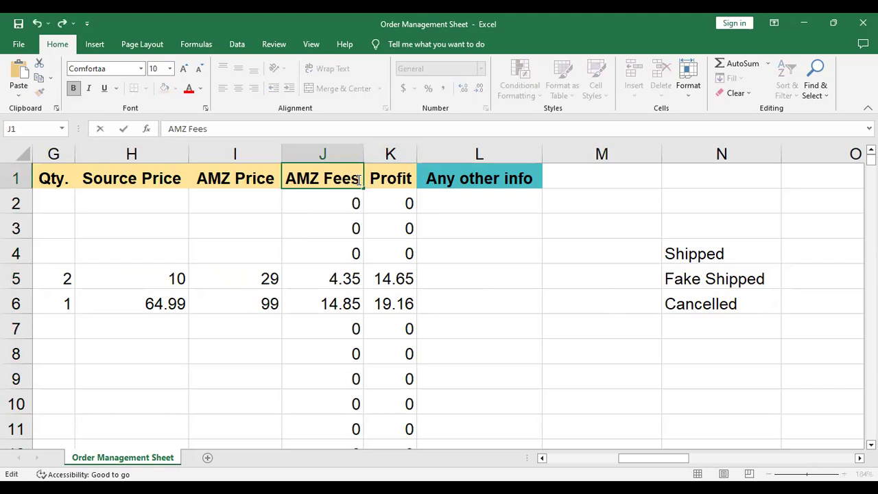
left_click(345, 378)
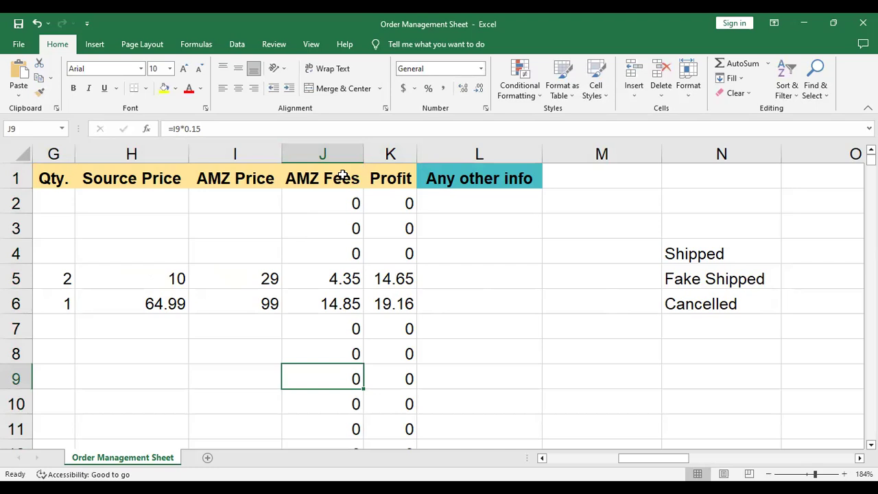
Examine the Profit formulas for rows 5 and 6 together with the Source Price and AMZ Price columns.
left_click(393, 149)
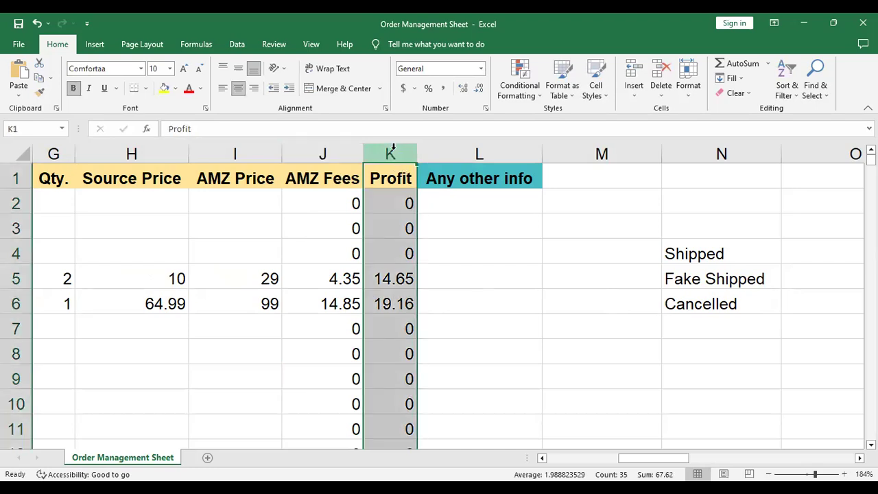
left_click(402, 281)
left_click(394, 302)
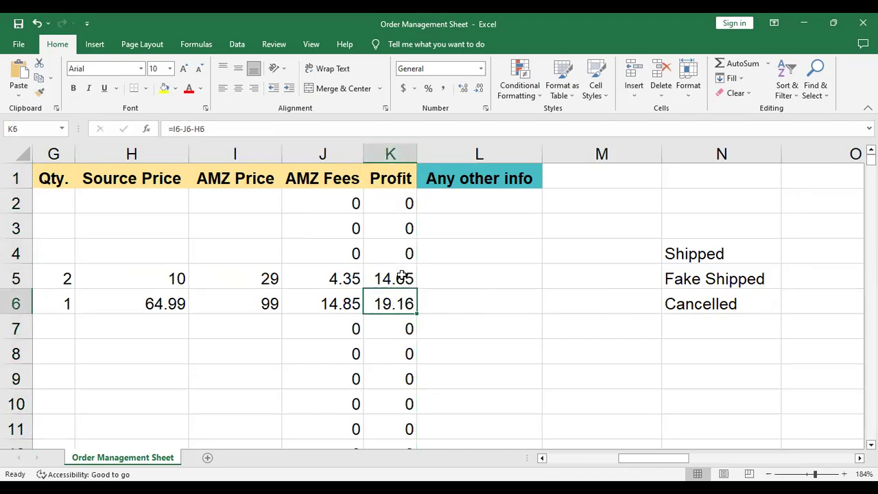
left_click(128, 149)
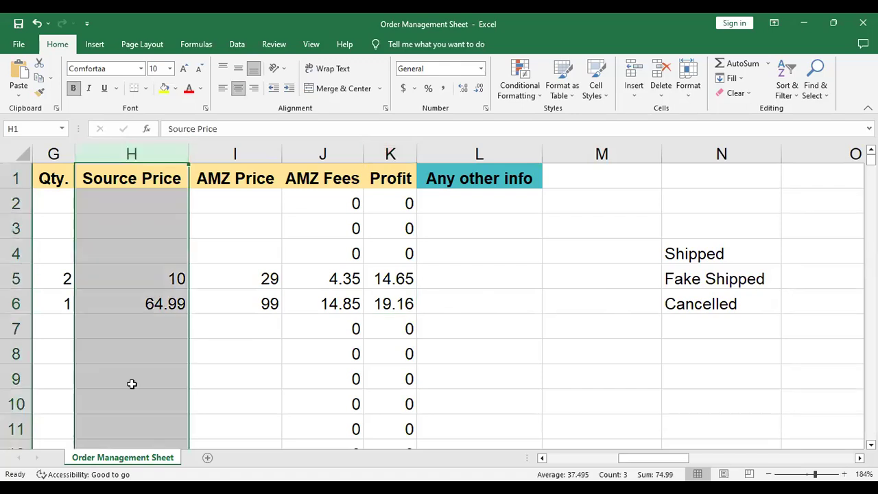
left_click(139, 431)
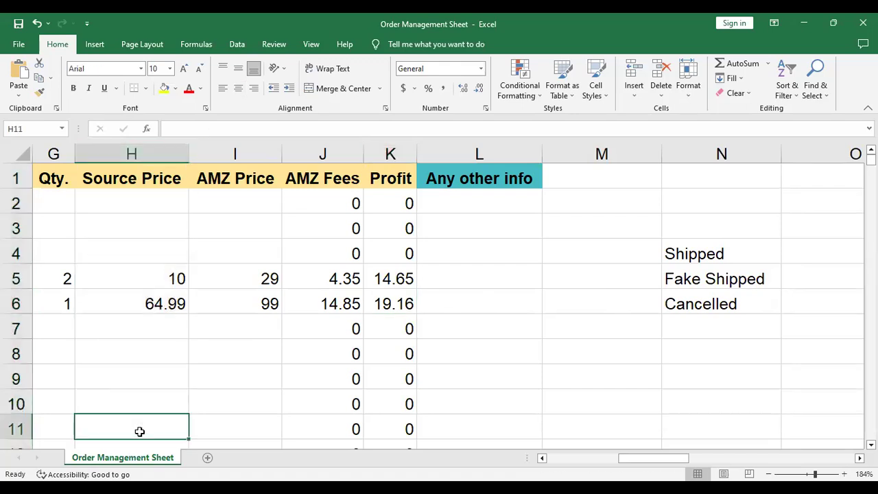
left_click(400, 154)
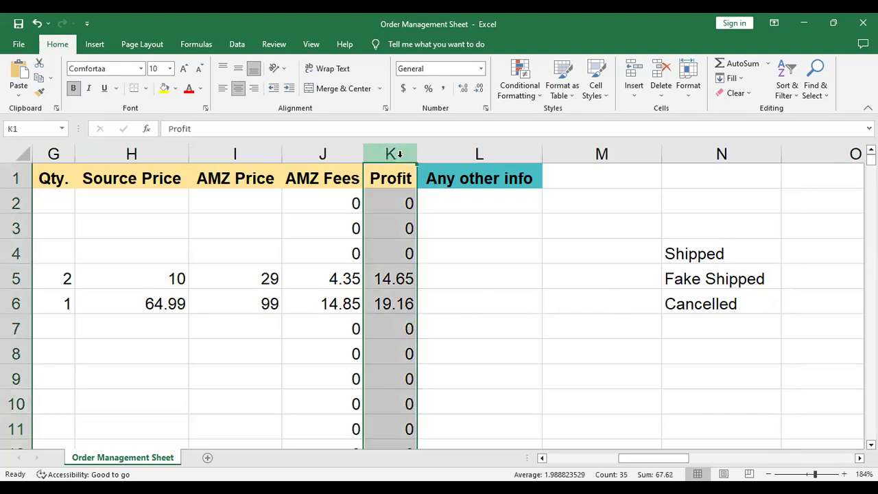
left_click(263, 152)
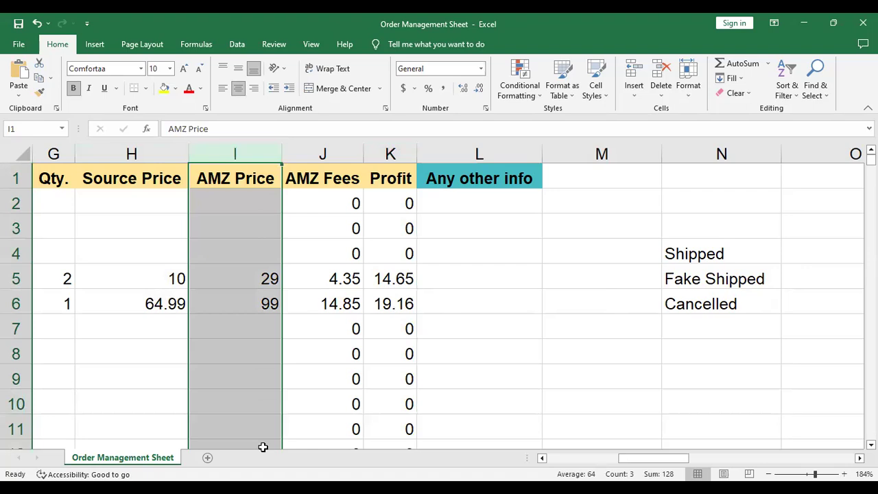
left_click(216, 374)
Return to the start of the sheet and select the ORDER ID column for review.
key("Left")
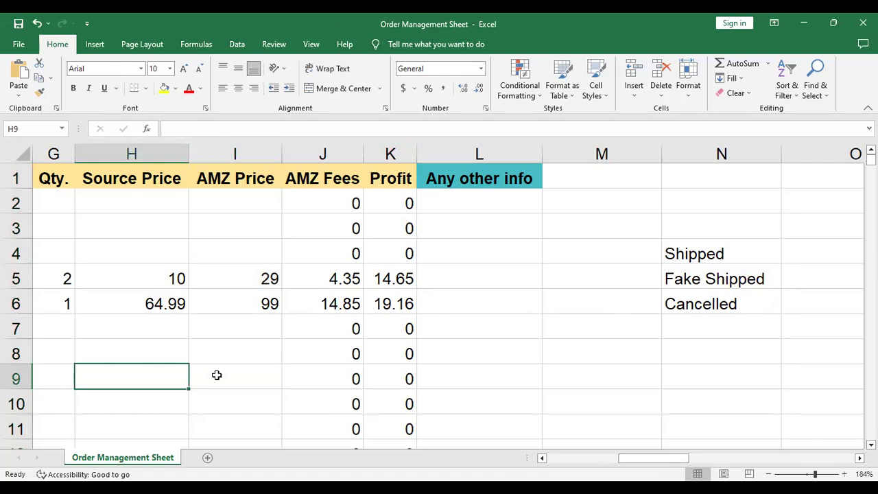
key("Left")
key("Left")
key("Left")
key("Left")
key("Left")
key("Left")
key("Left")
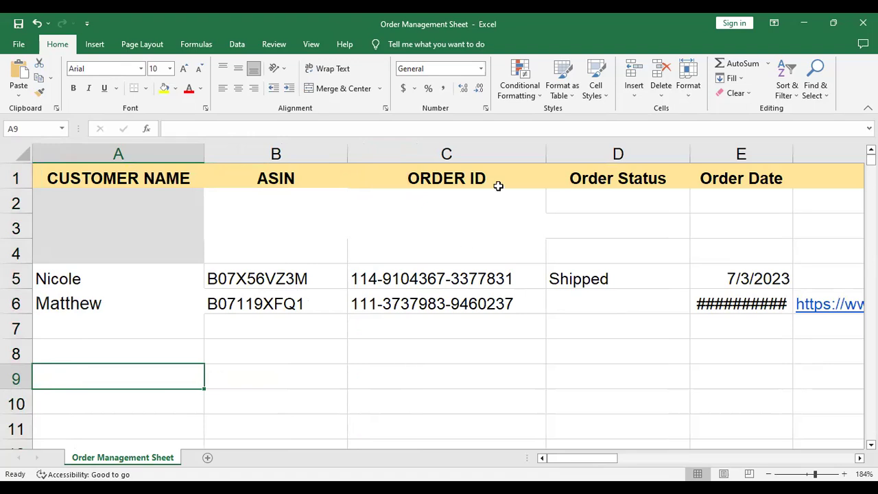
left_click(503, 147)
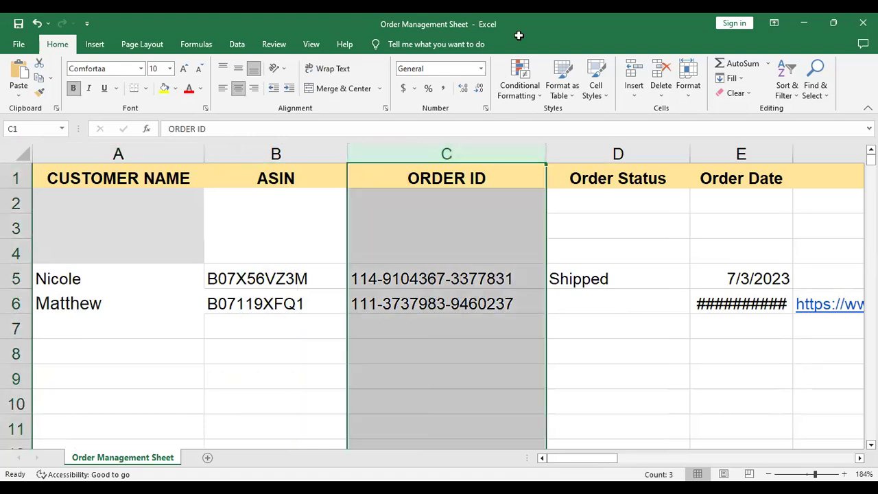